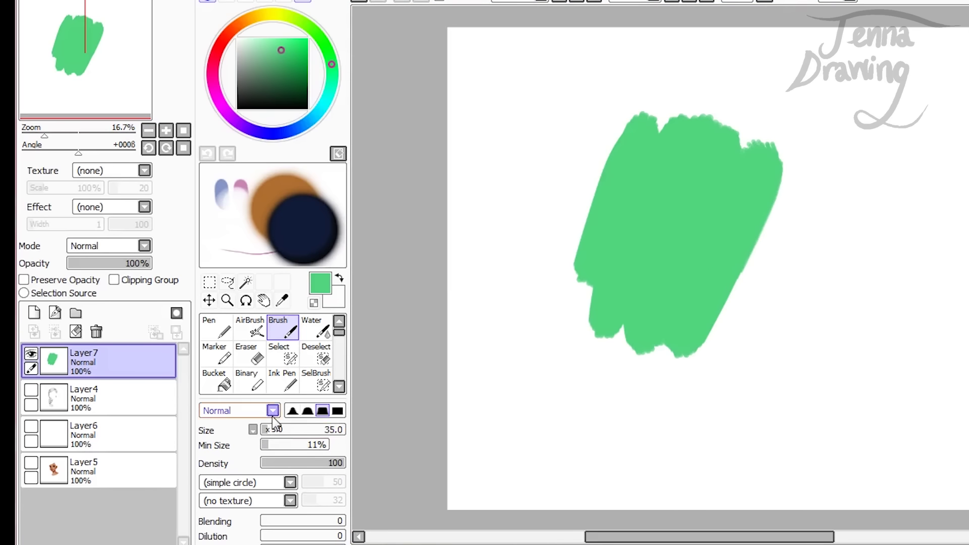
Step: Choose a dark green, test it with a scribble beside the green patch, and undo the scribble
{"action": "left_click_drag", "start_coordinate": [295, 80], "coordinate": [291, 87]}
{"action": "mouse_move", "coordinate": [543, 160]}
{"action": "left_mouse_down"}
{"action": "mouse_move", "coordinate": [577, 115]}
{"action": "mouse_move", "coordinate": [551, 182]}
{"action": "mouse_move", "coordinate": [564, 200]}
{"action": "left_mouse_up"}
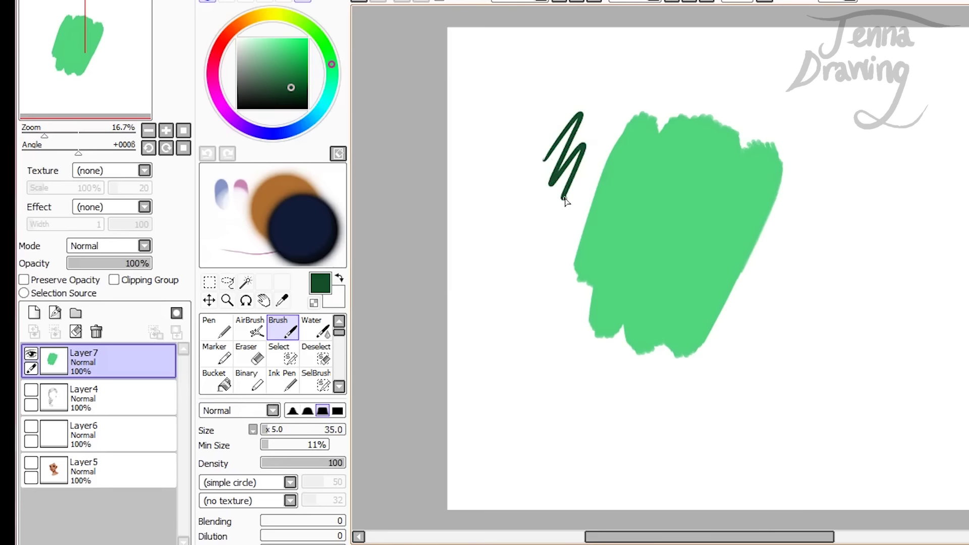
{"action": "key", "text": "ctrl+z"}
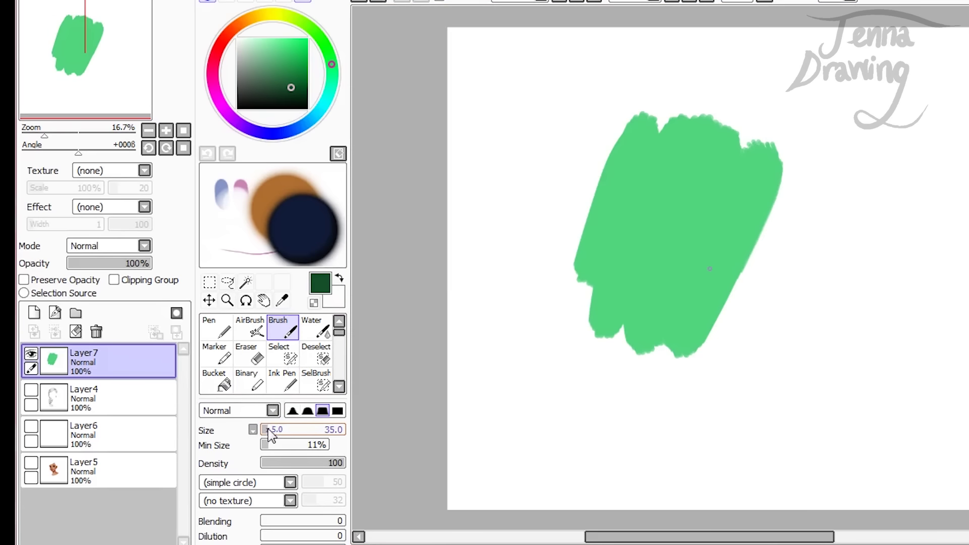
Step: Set the Brush to size 60, density 81 and blending 50, then try a stroke on the patch's edge and undo it
{"action": "left_click", "coordinate": [268, 429]}
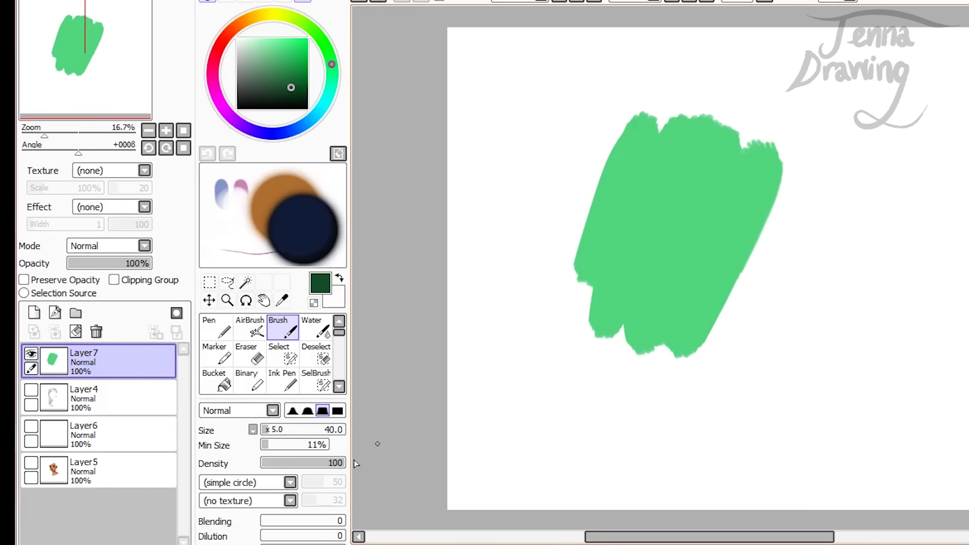
{"action": "left_click", "coordinate": [332, 463]}
{"action": "left_click_drag", "start_coordinate": [327, 465], "coordinate": [329, 464]}
{"action": "left_click", "coordinate": [302, 520]}
{"action": "left_click_drag", "start_coordinate": [268, 428], "coordinate": [271, 430]}
{"action": "left_click_drag", "start_coordinate": [571, 290], "coordinate": [600, 225]}
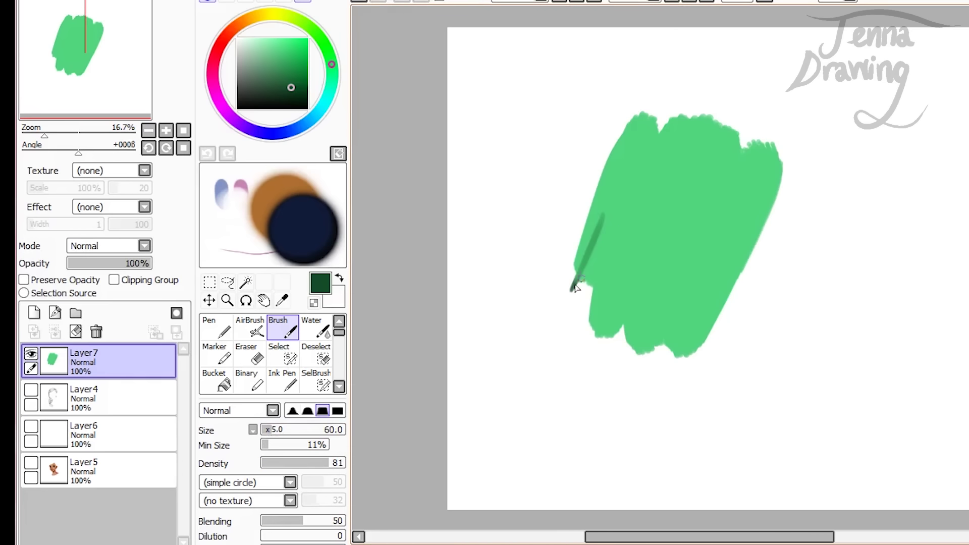
{"action": "key", "text": "ctrl+z"}
Step: Set the brush size to 110 and paint dark green hair strokes along the patch's lower edge and upper-left edge
{"action": "left_click_drag", "start_coordinate": [272, 430], "coordinate": [280, 428]}
{"action": "left_click_drag", "start_coordinate": [585, 286], "coordinate": [629, 174]}
{"action": "mouse_move", "coordinate": [590, 333]}
{"action": "left_mouse_down"}
{"action": "mouse_move", "coordinate": [615, 241]}
{"action": "mouse_move", "coordinate": [595, 328]}
{"action": "mouse_move", "coordinate": [640, 202]}
{"action": "mouse_move", "coordinate": [595, 321]}
{"action": "mouse_move", "coordinate": [636, 202]}
{"action": "mouse_move", "coordinate": [603, 293]}
{"action": "mouse_move", "coordinate": [604, 334]}
{"action": "left_mouse_up"}
{"action": "mouse_move", "coordinate": [622, 301]}
{"action": "left_mouse_down"}
{"action": "mouse_move", "coordinate": [669, 200]}
{"action": "mouse_move", "coordinate": [645, 243]}
{"action": "mouse_move", "coordinate": [625, 346]}
{"action": "mouse_move", "coordinate": [675, 262]}
{"action": "left_mouse_up"}
{"action": "mouse_move", "coordinate": [634, 360]}
{"action": "left_mouse_down"}
{"action": "mouse_move", "coordinate": [685, 217]}
{"action": "mouse_move", "coordinate": [653, 372]}
{"action": "mouse_move", "coordinate": [673, 333]}
{"action": "mouse_move", "coordinate": [676, 352]}
{"action": "mouse_move", "coordinate": [713, 283]}
{"action": "mouse_move", "coordinate": [579, 286]}
{"action": "mouse_move", "coordinate": [599, 241]}
{"action": "mouse_move", "coordinate": [629, 353]}
{"action": "mouse_move", "coordinate": [650, 355]}
{"action": "left_mouse_up"}
{"action": "mouse_move", "coordinate": [693, 98]}
{"action": "left_mouse_down"}
{"action": "mouse_move", "coordinate": [698, 83]}
{"action": "mouse_move", "coordinate": [622, 201]}
{"action": "left_mouse_up"}
{"action": "left_click_drag", "start_coordinate": [692, 80], "coordinate": [612, 207]}
{"action": "left_click_drag", "start_coordinate": [622, 158], "coordinate": [692, 81]}
{"action": "left_click_drag", "start_coordinate": [596, 194], "coordinate": [683, 83]}
{"action": "mouse_move", "coordinate": [581, 232]}
{"action": "left_mouse_down"}
{"action": "mouse_move", "coordinate": [676, 79]}
{"action": "mouse_move", "coordinate": [669, 190]}
{"action": "left_mouse_up"}
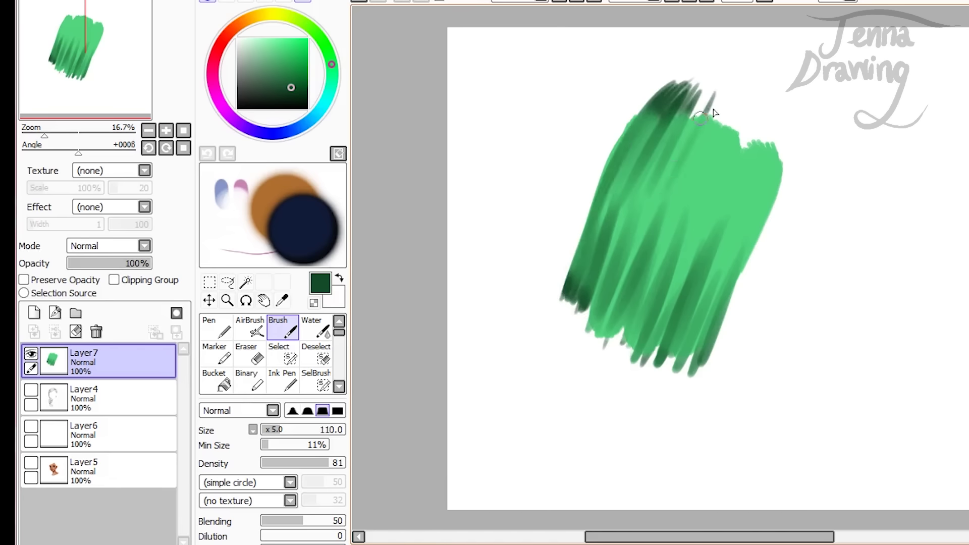
Step: Paint long dark green strokes from the patch's upper edge down through its middle and right side
{"action": "left_click_drag", "start_coordinate": [714, 99], "coordinate": [668, 217]}
{"action": "mouse_move", "coordinate": [703, 152]}
{"action": "left_mouse_down"}
{"action": "mouse_move", "coordinate": [636, 305]}
{"action": "mouse_move", "coordinate": [702, 124]}
{"action": "mouse_move", "coordinate": [653, 273]}
{"action": "left_mouse_up"}
{"action": "mouse_move", "coordinate": [694, 212]}
{"action": "left_mouse_down"}
{"action": "mouse_move", "coordinate": [726, 99]}
{"action": "mouse_move", "coordinate": [747, 103]}
{"action": "left_mouse_up"}
{"action": "mouse_move", "coordinate": [707, 257]}
{"action": "left_mouse_down"}
{"action": "mouse_move", "coordinate": [734, 155]}
{"action": "mouse_move", "coordinate": [699, 272]}
{"action": "mouse_move", "coordinate": [762, 124]}
{"action": "left_mouse_up"}
{"action": "mouse_move", "coordinate": [732, 242]}
{"action": "left_mouse_down"}
{"action": "mouse_move", "coordinate": [772, 108]}
{"action": "mouse_move", "coordinate": [738, 262]}
{"action": "left_mouse_up"}
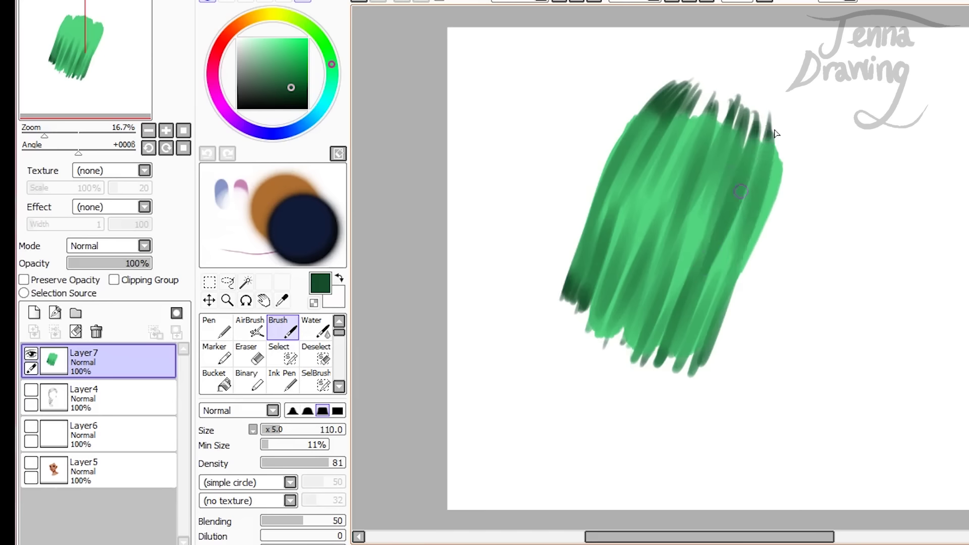
{"action": "left_click_drag", "start_coordinate": [779, 136], "coordinate": [707, 361]}
{"action": "left_click_drag", "start_coordinate": [714, 87], "coordinate": [618, 242]}
{"action": "left_click_drag", "start_coordinate": [674, 100], "coordinate": [602, 263]}
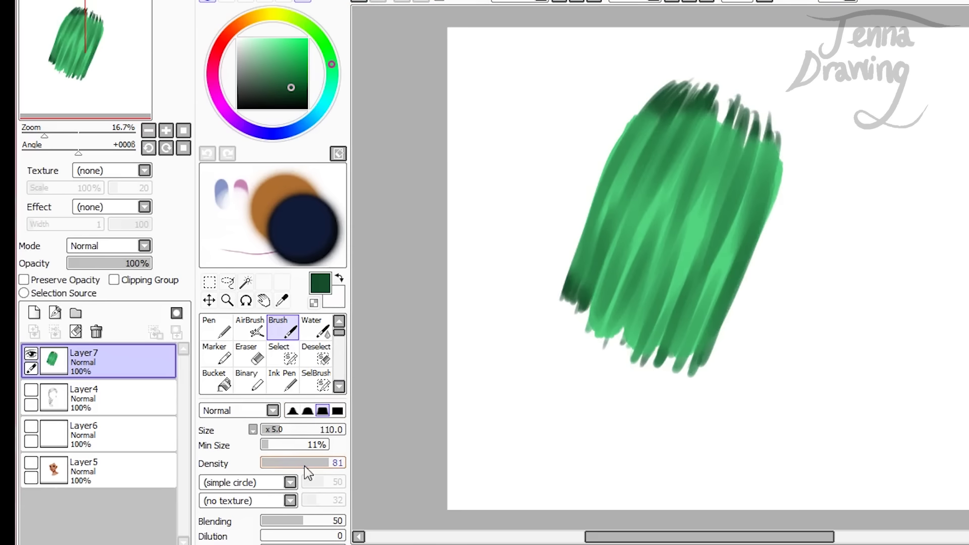
Step: Set the brush's blending to 24, choose a darker green, and undo a test scribble beside the patch
{"action": "mouse_move", "coordinate": [301, 522]}
{"action": "left_mouse_down"}
{"action": "mouse_move", "coordinate": [275, 522]}
{"action": "mouse_move", "coordinate": [287, 528]}
{"action": "mouse_move", "coordinate": [288, 519]}
{"action": "left_mouse_up"}
{"action": "left_click", "coordinate": [294, 97]}
{"action": "mouse_move", "coordinate": [522, 167]}
{"action": "left_mouse_down"}
{"action": "mouse_move", "coordinate": [547, 149]}
{"action": "mouse_move", "coordinate": [549, 194]}
{"action": "left_mouse_up"}
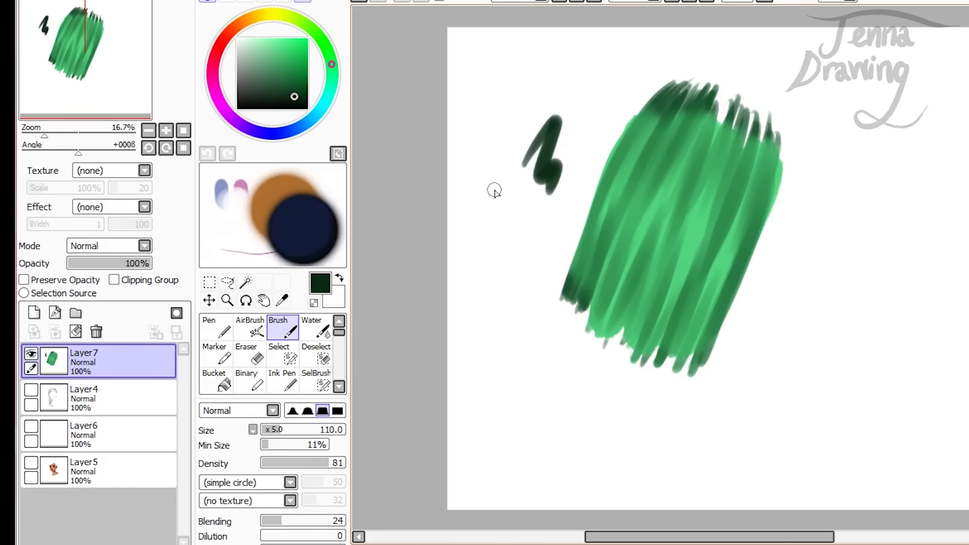
{"action": "key", "text": "ctrl+z"}
Step: Set the brush size to 35 and paint thin, very dark green strands across the green hair patch
{"action": "left_click_drag", "start_coordinate": [277, 431], "coordinate": [270, 432]}
{"action": "left_click_drag", "start_coordinate": [580, 315], "coordinate": [625, 199]}
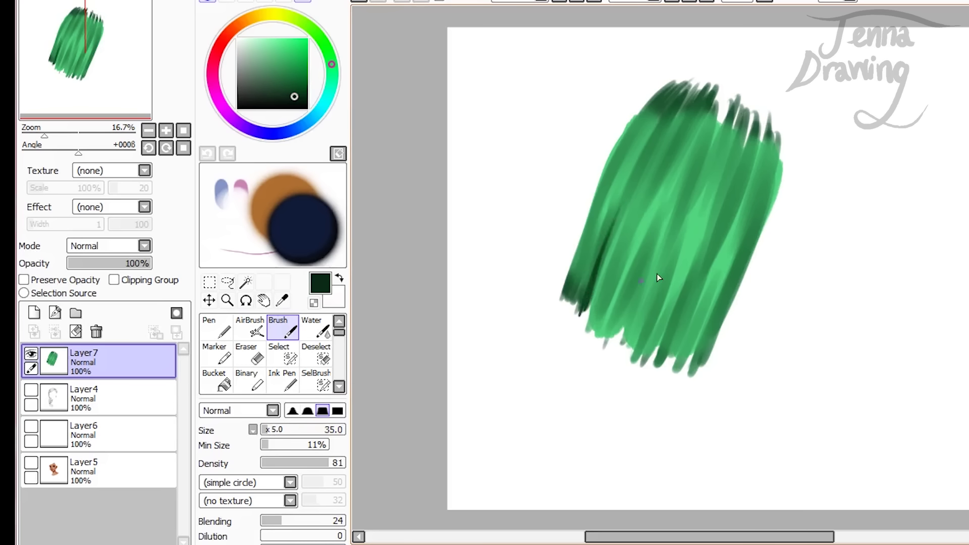
{"action": "left_click_drag", "start_coordinate": [621, 335], "coordinate": [649, 249]}
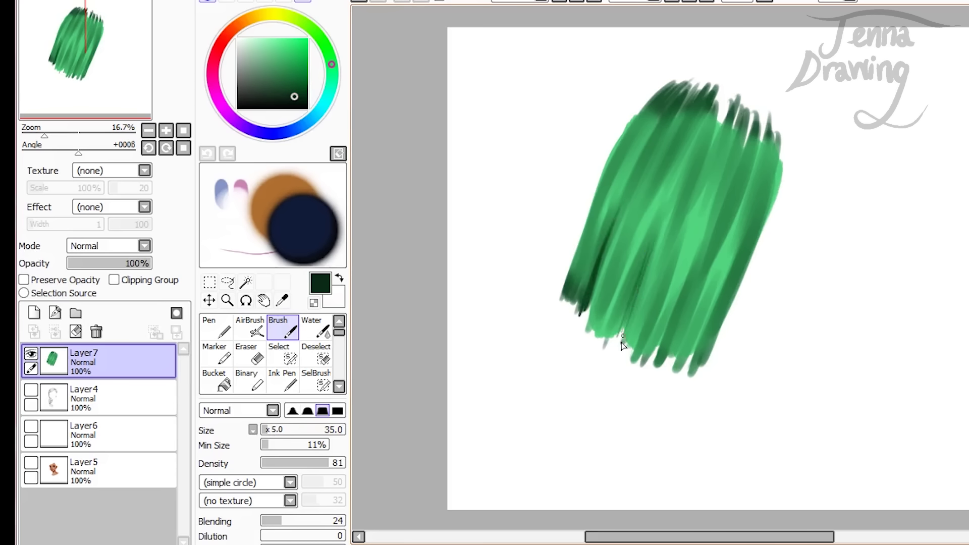
{"action": "left_click_drag", "start_coordinate": [622, 336], "coordinate": [630, 296]}
{"action": "left_click_drag", "start_coordinate": [658, 302], "coordinate": [686, 226]}
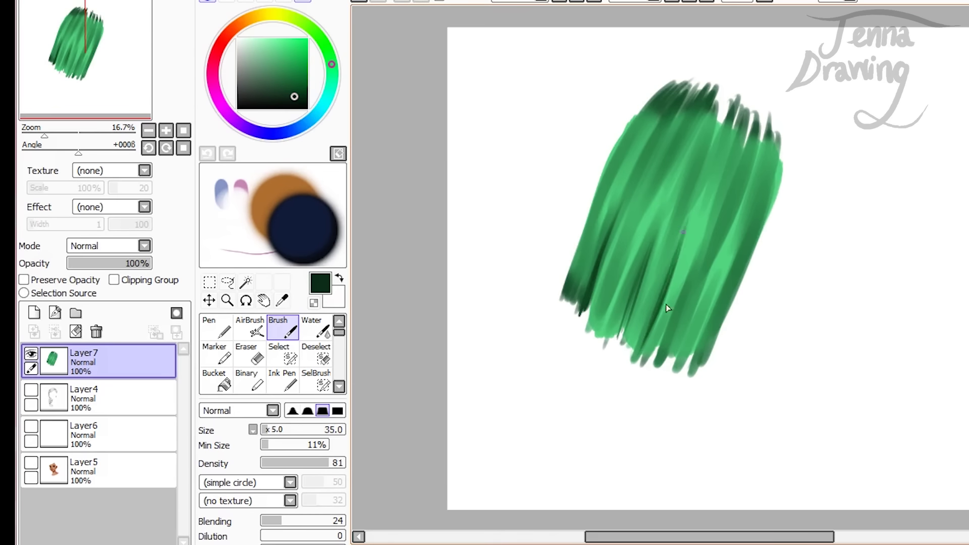
{"action": "left_click_drag", "start_coordinate": [660, 353], "coordinate": [683, 294]}
{"action": "left_click_drag", "start_coordinate": [712, 343], "coordinate": [771, 179]}
{"action": "left_click_drag", "start_coordinate": [694, 272], "coordinate": [623, 109]}
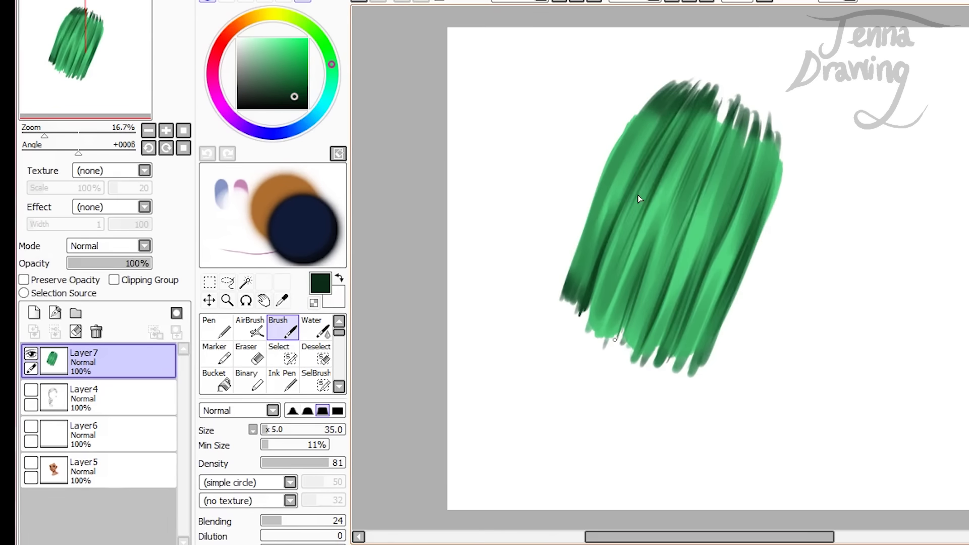
{"action": "left_click_drag", "start_coordinate": [616, 177], "coordinate": [649, 117]}
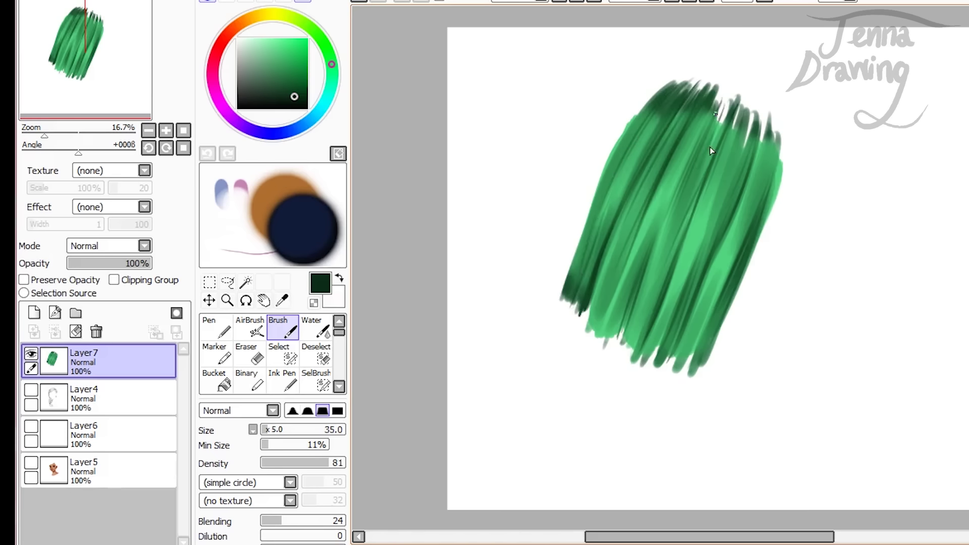
Step: Set up the AirBrush at size 50 with the Fuzzystatic shape and a pale mint green, undoing the test stroke
{"action": "left_click", "coordinate": [250, 327]}
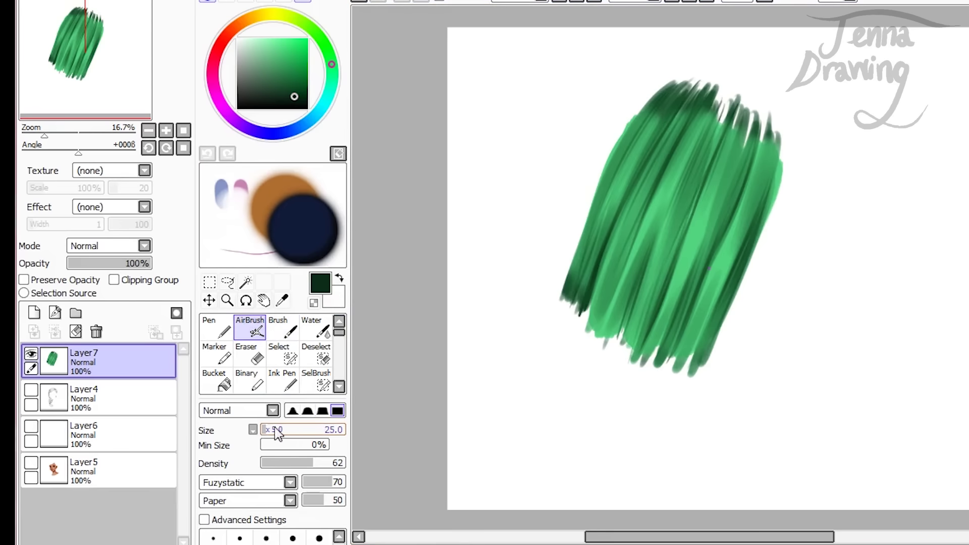
{"action": "left_click_drag", "start_coordinate": [273, 427], "coordinate": [271, 430]}
{"action": "left_click", "coordinate": [272, 43]}
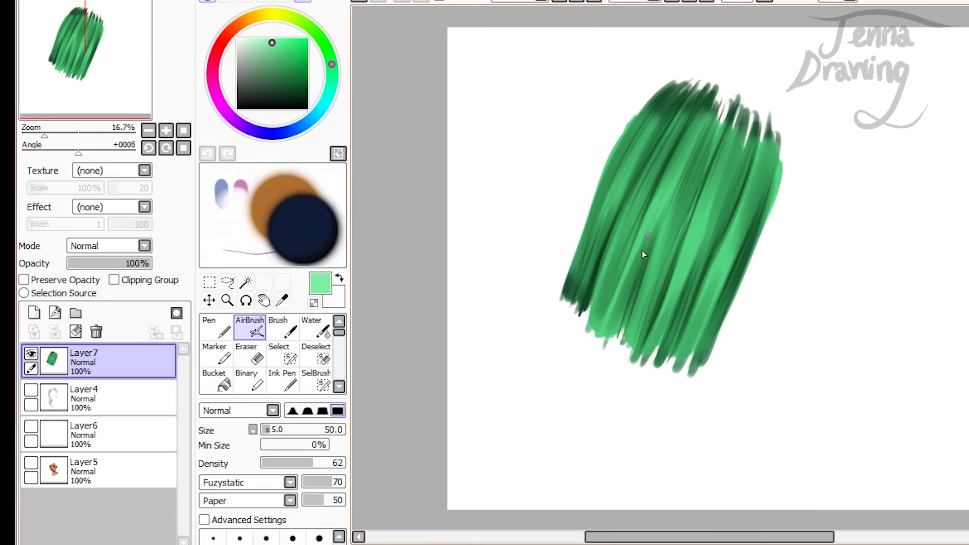
{"action": "key", "text": "ctrl+z"}
{"action": "left_click", "coordinate": [259, 39]}
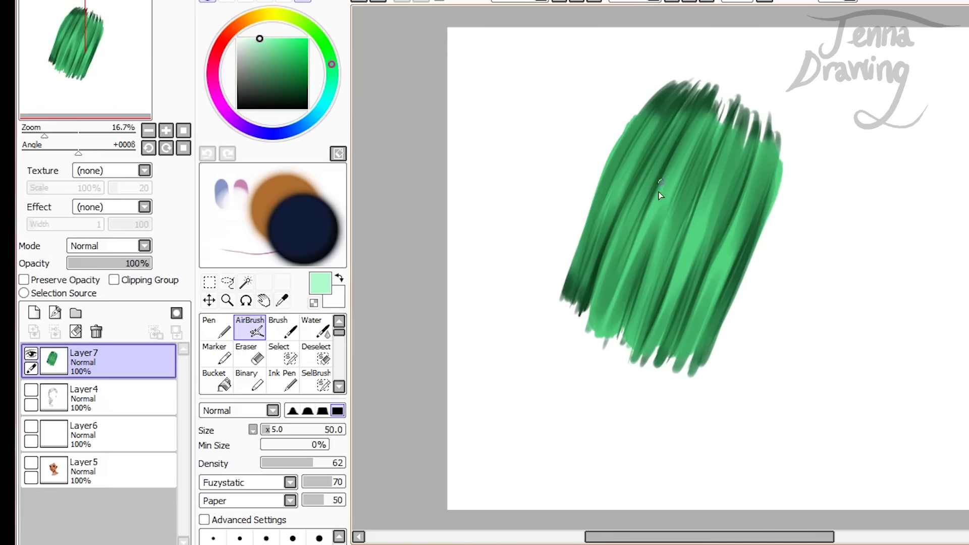
{"action": "left_click", "coordinate": [253, 482]}
{"action": "left_click", "coordinate": [253, 482]}
Step: Paint fine pale green highlight strands lengthwise across the middle and both sides of the hair patch
{"action": "mouse_move", "coordinate": [636, 279]}
{"action": "left_mouse_down"}
{"action": "mouse_move", "coordinate": [657, 211]}
{"action": "mouse_move", "coordinate": [640, 178]}
{"action": "left_mouse_up"}
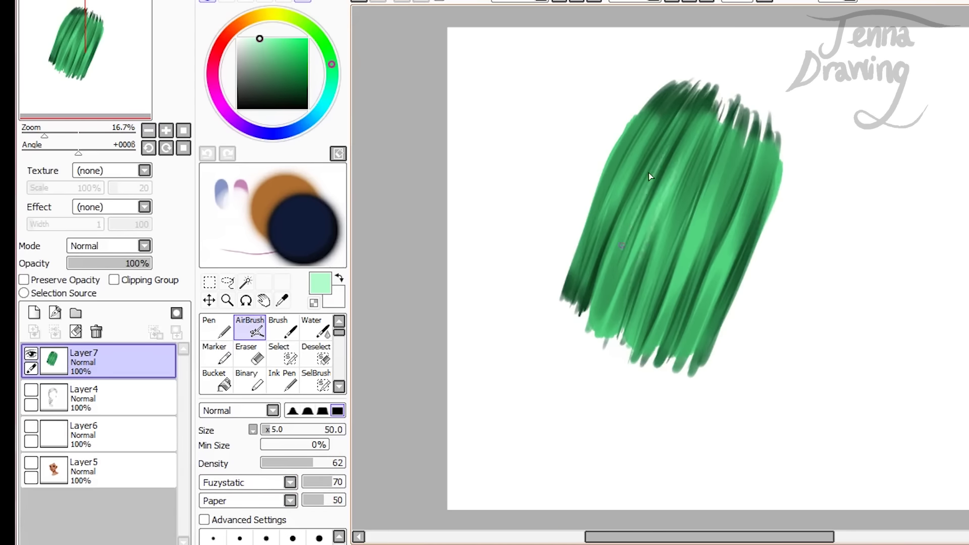
{"action": "left_click_drag", "start_coordinate": [633, 160], "coordinate": [584, 299]}
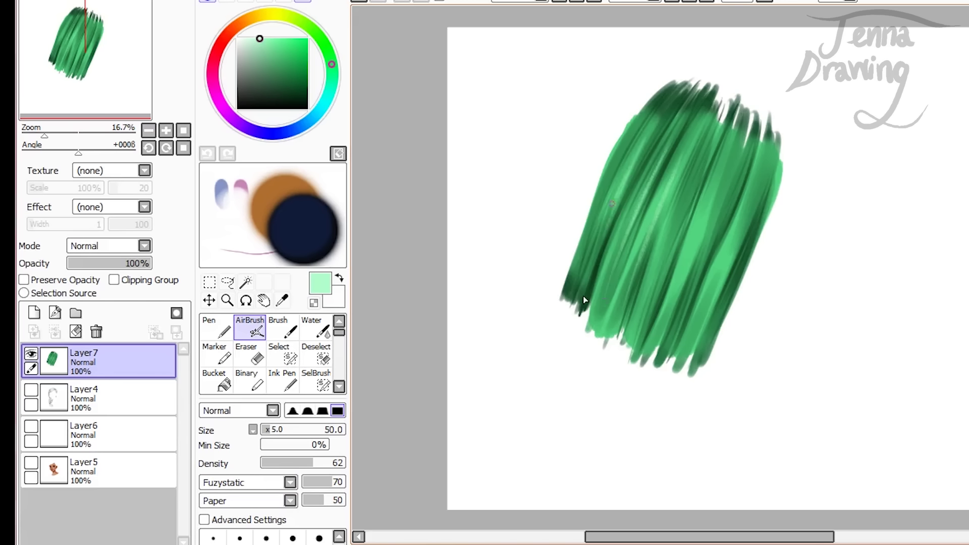
{"action": "left_click_drag", "start_coordinate": [626, 148], "coordinate": [581, 283]}
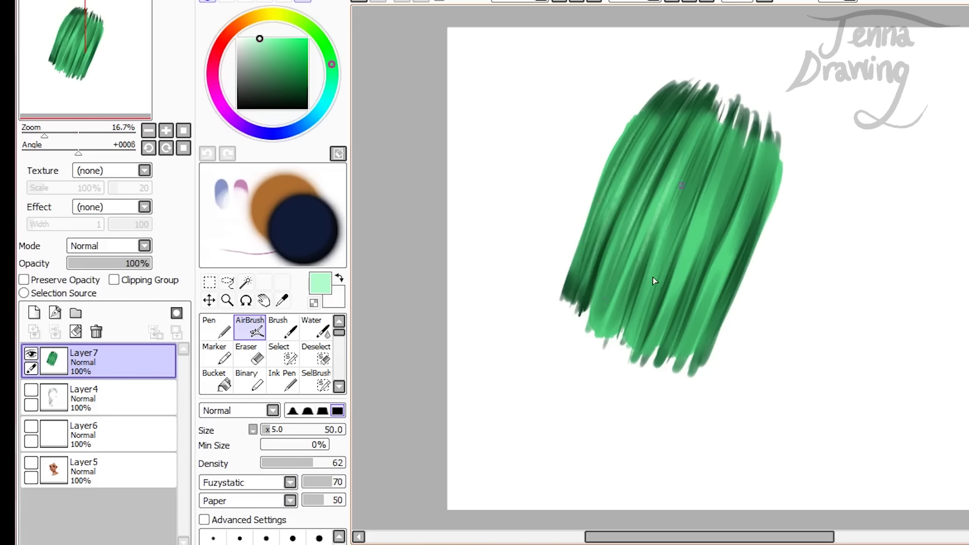
{"action": "left_click_drag", "start_coordinate": [702, 151], "coordinate": [662, 270]}
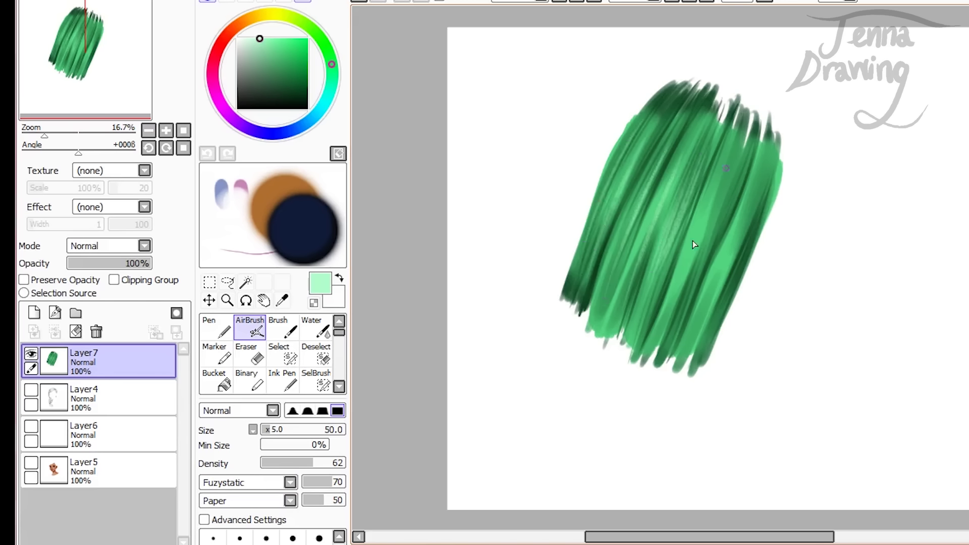
{"action": "mouse_move", "coordinate": [722, 208]}
{"action": "left_mouse_down"}
{"action": "mouse_move", "coordinate": [677, 336]}
{"action": "mouse_move", "coordinate": [731, 278]}
{"action": "left_mouse_up"}
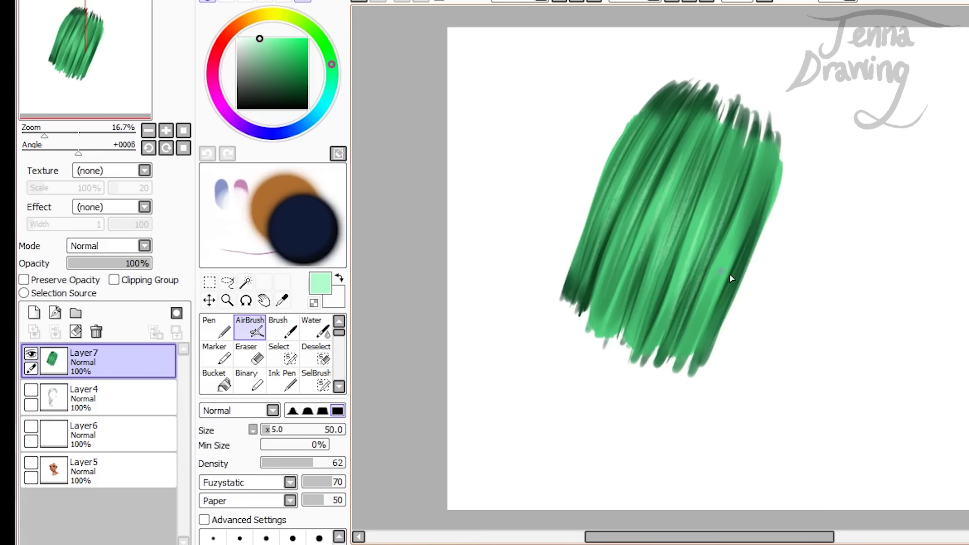
{"action": "mouse_move", "coordinate": [741, 211]}
{"action": "left_mouse_down"}
{"action": "mouse_move", "coordinate": [704, 309]}
{"action": "mouse_move", "coordinate": [757, 250]}
{"action": "mouse_move", "coordinate": [779, 182]}
{"action": "left_mouse_up"}
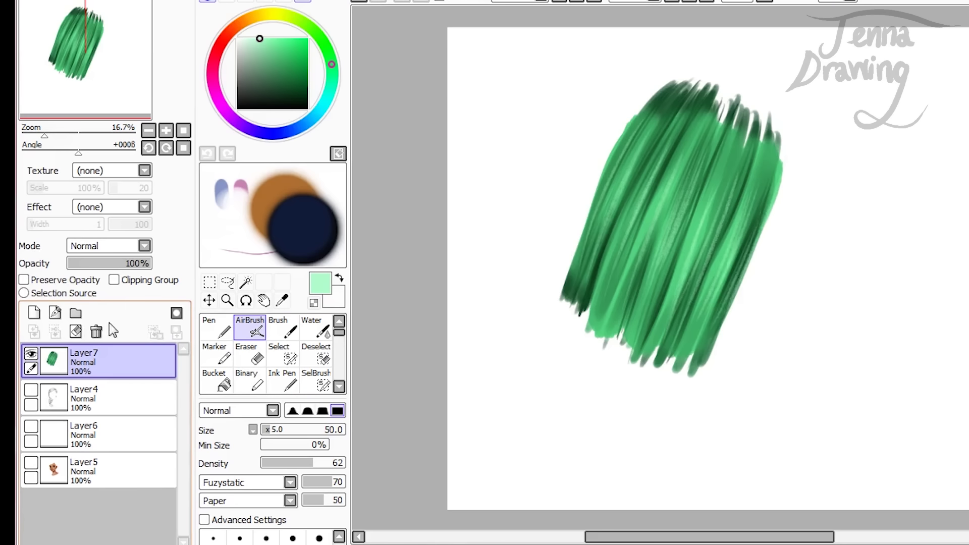
Step: Delete the practice patch layer and show Layer4, Layer6 and Layer5 of the braided girl portrait
{"action": "left_click", "coordinate": [95, 332]}
{"action": "left_click", "coordinate": [32, 355]}
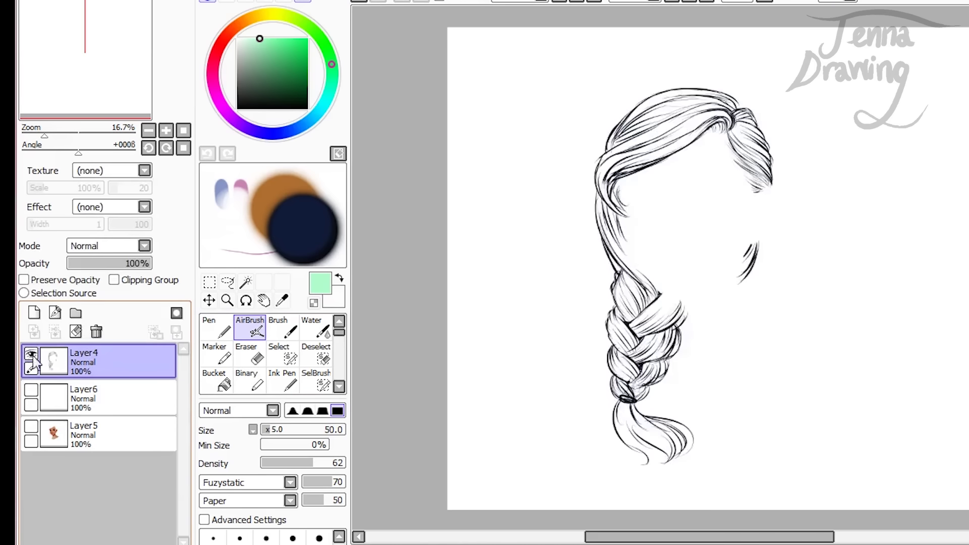
{"action": "left_click", "coordinate": [31, 390]}
{"action": "left_click", "coordinate": [31, 427]}
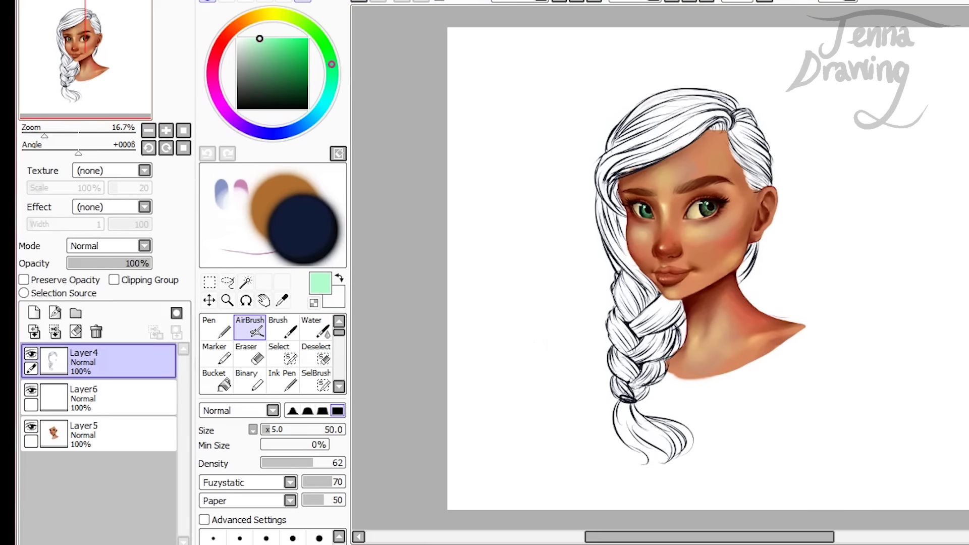
Step: Toggle Layer4 off and on to check the hair line art
{"action": "left_click", "coordinate": [10, 1]}
{"action": "left_click", "coordinate": [30, 76]}
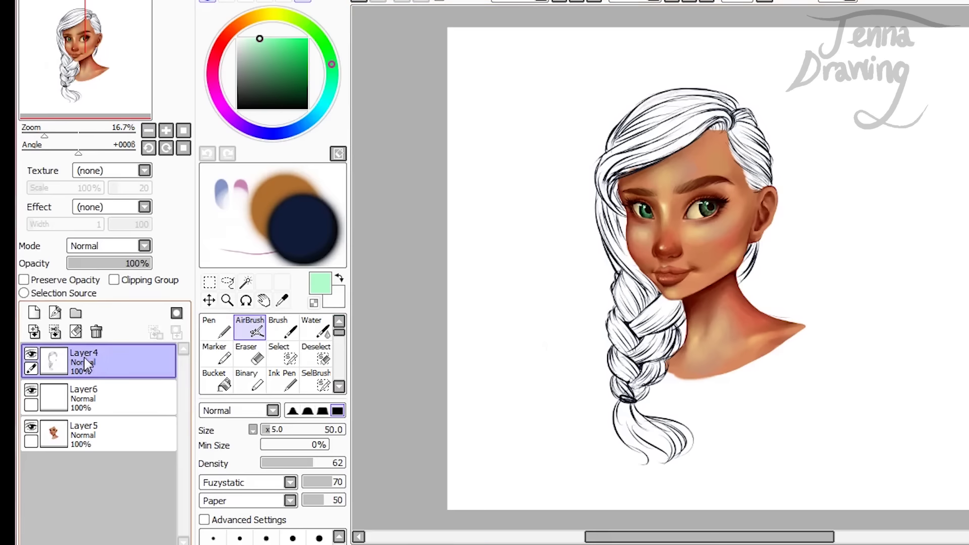
{"action": "left_click", "coordinate": [32, 353]}
{"action": "left_click", "coordinate": [32, 354]}
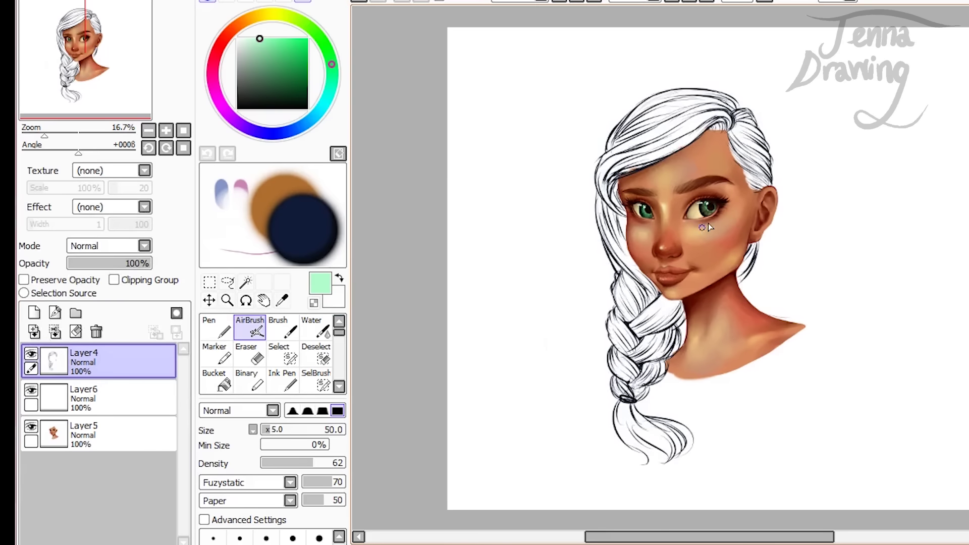
Step: Create a new layer and place it directly below the hair line art on Layer4
{"action": "left_click", "coordinate": [34, 313]}
{"action": "left_click_drag", "start_coordinate": [87, 359], "coordinate": [98, 404]}
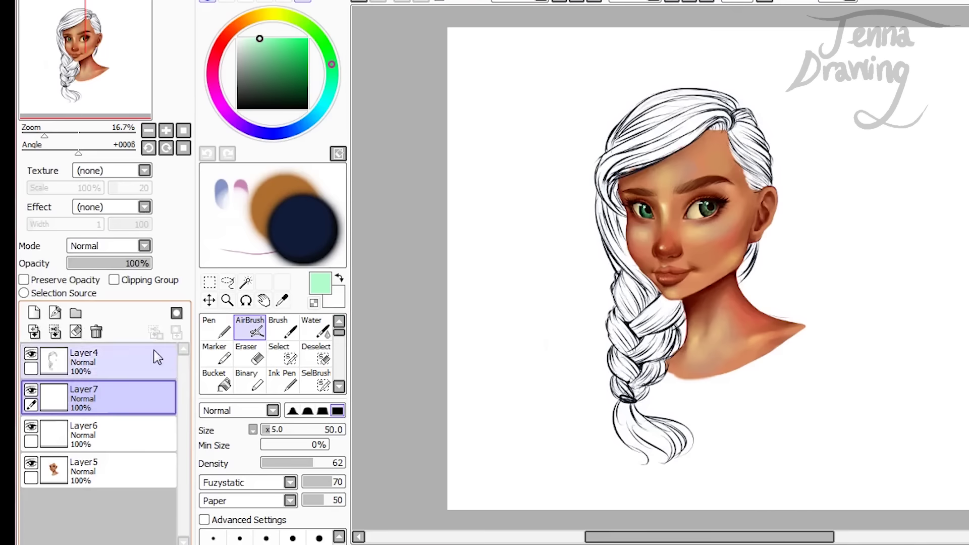
Step: Switch to the Pen tool and choose a bright coral red as the base hair colour
{"action": "left_click", "coordinate": [212, 337]}
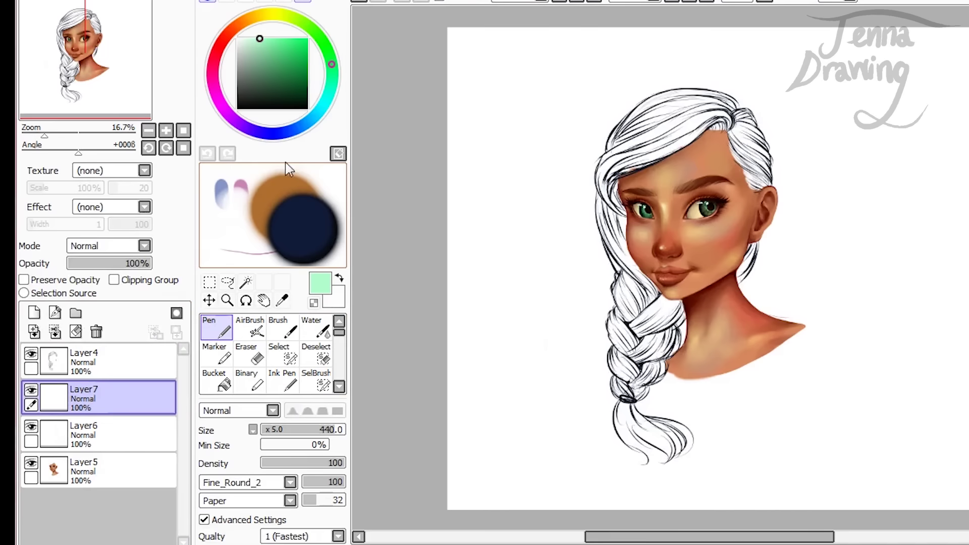
{"action": "left_click", "coordinate": [289, 57]}
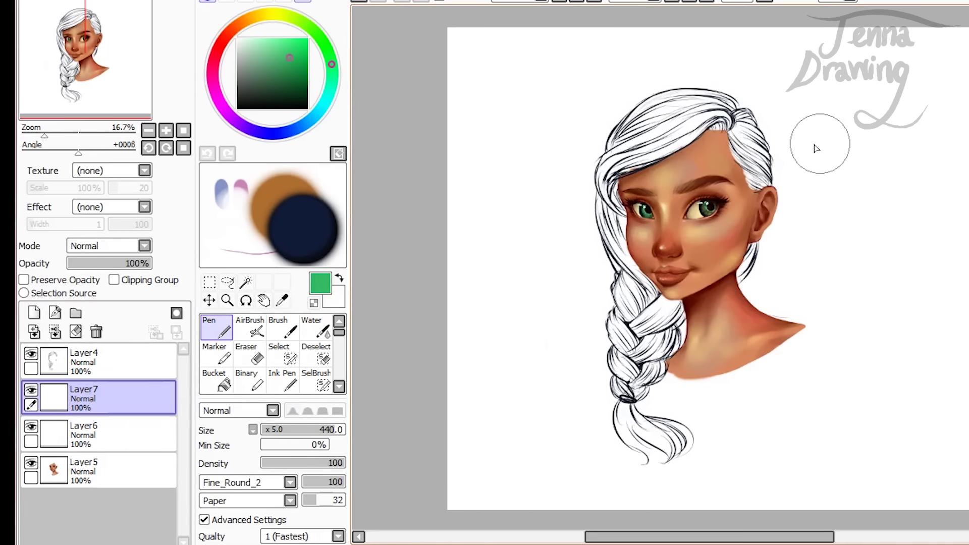
{"action": "left_click_drag", "start_coordinate": [222, 128], "coordinate": [223, 66]}
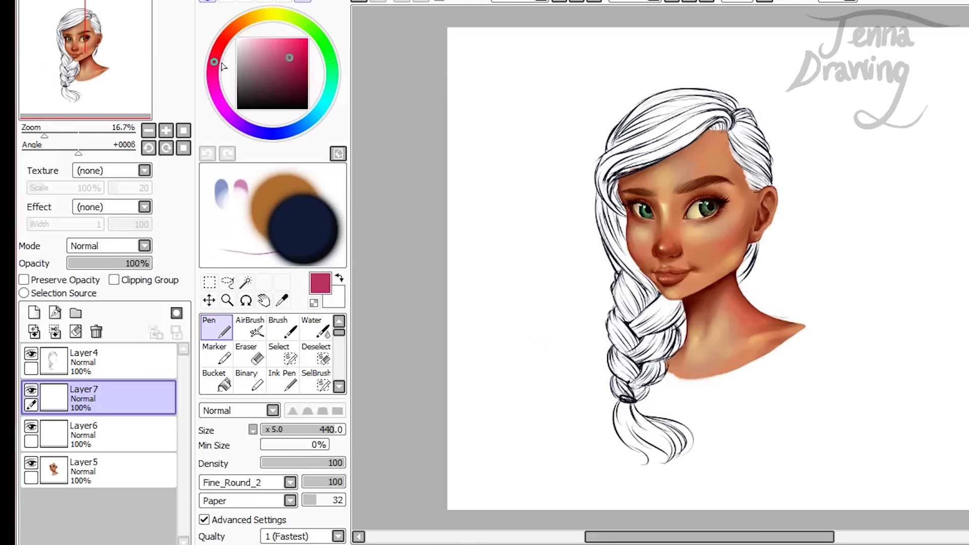
{"action": "left_click_drag", "start_coordinate": [290, 57], "coordinate": [282, 40]}
{"action": "left_click_drag", "start_coordinate": [216, 58], "coordinate": [220, 47]}
{"action": "left_click", "coordinate": [283, 38]}
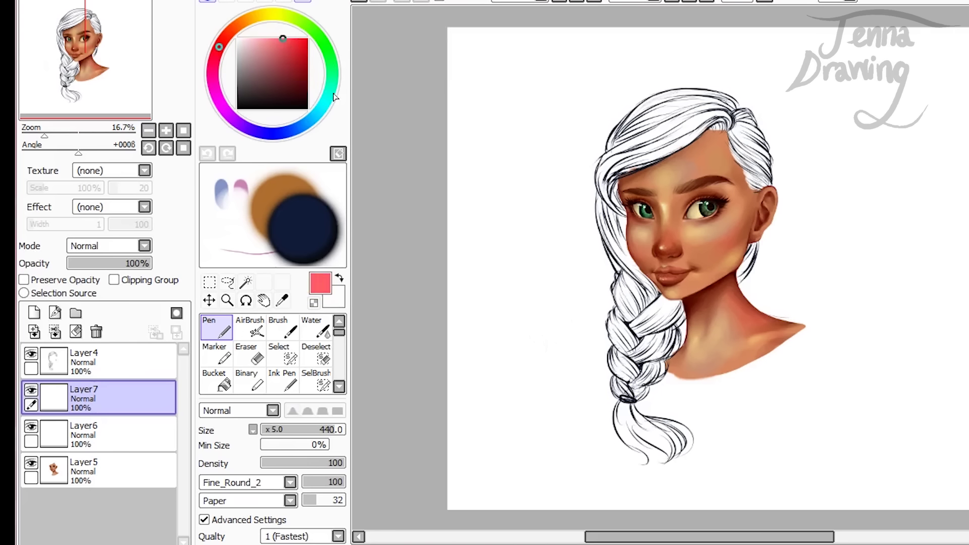
Step: Paint the hair and braid flat coral red on Layer7 beneath the line art, and erase spill near the ear
{"action": "mouse_move", "coordinate": [656, 121]}
{"action": "left_mouse_down"}
{"action": "mouse_move", "coordinate": [629, 155]}
{"action": "mouse_move", "coordinate": [618, 146]}
{"action": "mouse_move", "coordinate": [656, 129]}
{"action": "mouse_move", "coordinate": [650, 133]}
{"action": "mouse_move", "coordinate": [672, 109]}
{"action": "mouse_move", "coordinate": [625, 146]}
{"action": "mouse_move", "coordinate": [714, 108]}
{"action": "left_mouse_up"}
{"action": "mouse_move", "coordinate": [623, 323]}
{"action": "left_mouse_down"}
{"action": "mouse_move", "coordinate": [618, 333]}
{"action": "mouse_move", "coordinate": [641, 323]}
{"action": "mouse_move", "coordinate": [637, 337]}
{"action": "mouse_move", "coordinate": [656, 323]}
{"action": "mouse_move", "coordinate": [672, 348]}
{"action": "mouse_move", "coordinate": [628, 353]}
{"action": "mouse_move", "coordinate": [664, 342]}
{"action": "mouse_move", "coordinate": [636, 363]}
{"action": "left_mouse_up"}
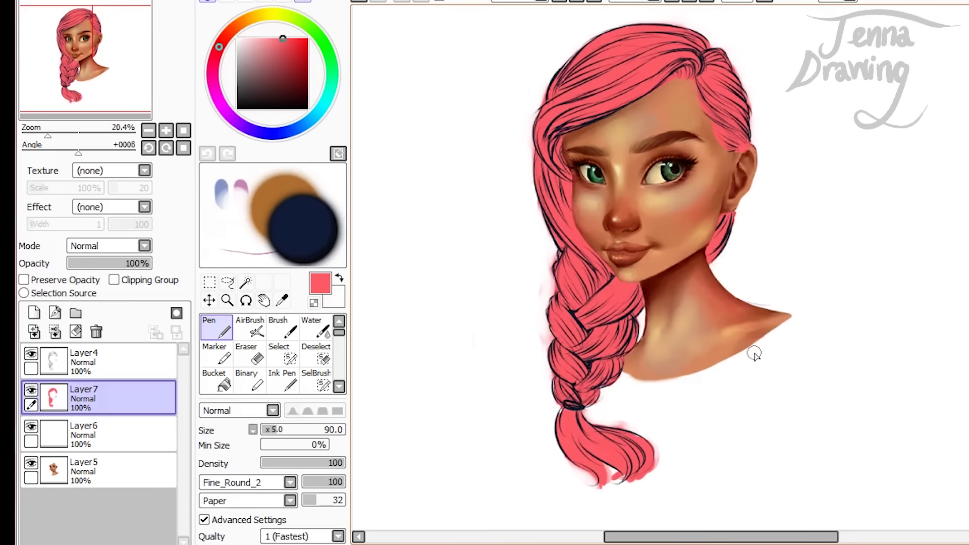
{"action": "key", "text": "e"}
{"action": "mouse_move", "coordinate": [752, 134]}
{"action": "left_mouse_down"}
{"action": "mouse_move", "coordinate": [726, 127]}
{"action": "mouse_move", "coordinate": [717, 152]}
{"action": "mouse_move", "coordinate": [712, 135]}
{"action": "mouse_move", "coordinate": [728, 143]}
{"action": "left_mouse_up"}
{"action": "key", "text": "n"}
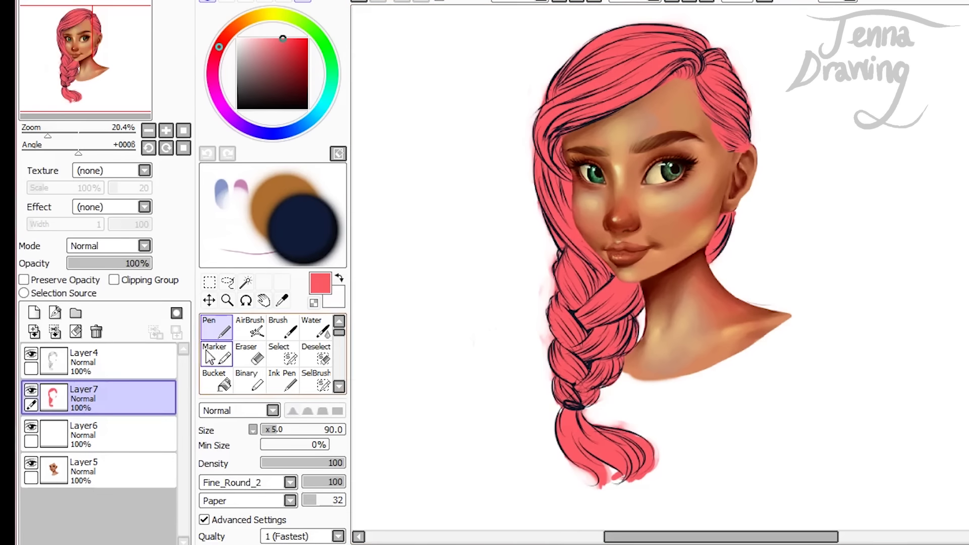
Step: Shift the hue of the hair line art on Layer4 with the Hue and Saturation filter
{"action": "left_click", "coordinate": [136, 370]}
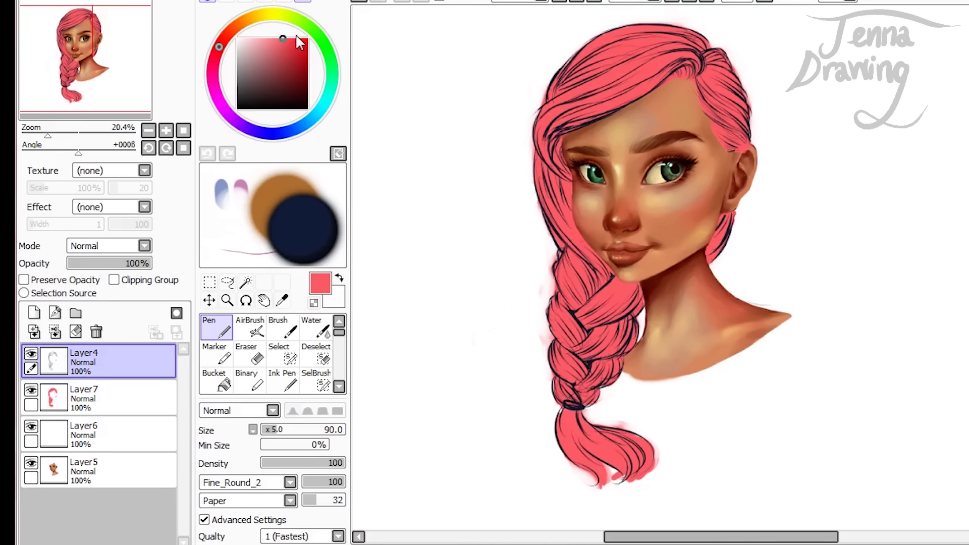
{"action": "left_click", "coordinate": [314, 0]}
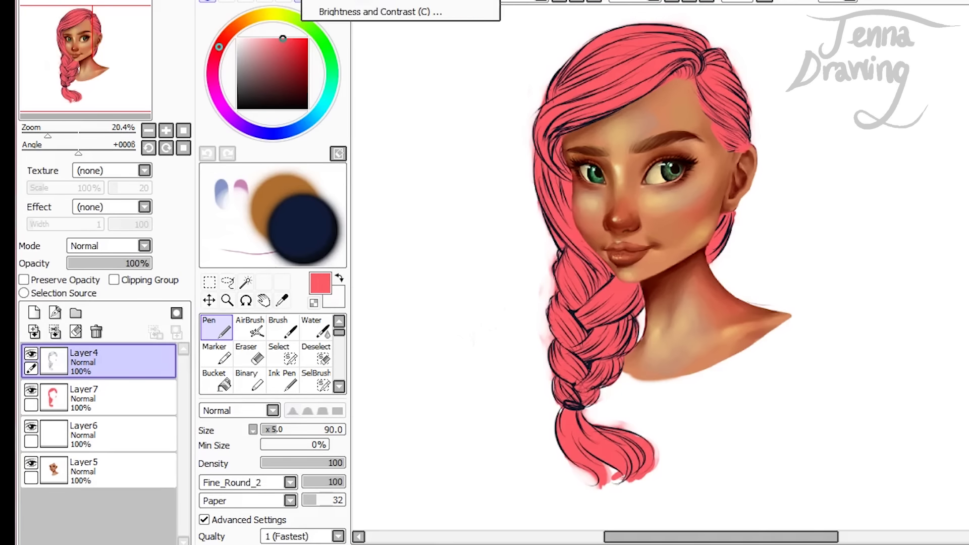
{"action": "left_click", "coordinate": [352, 2]}
{"action": "left_click_drag", "start_coordinate": [254, 169], "coordinate": [581, 2]}
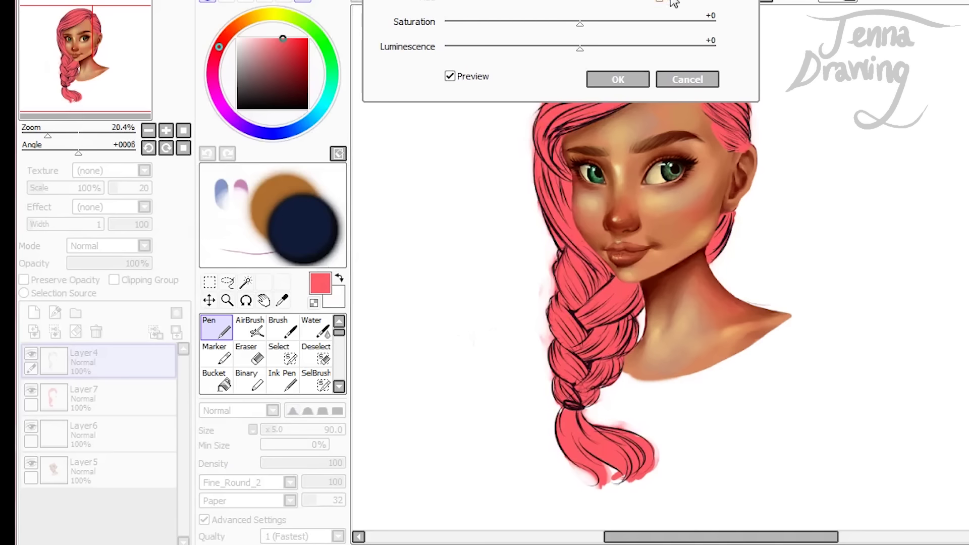
{"action": "left_click", "coordinate": [687, 79]}
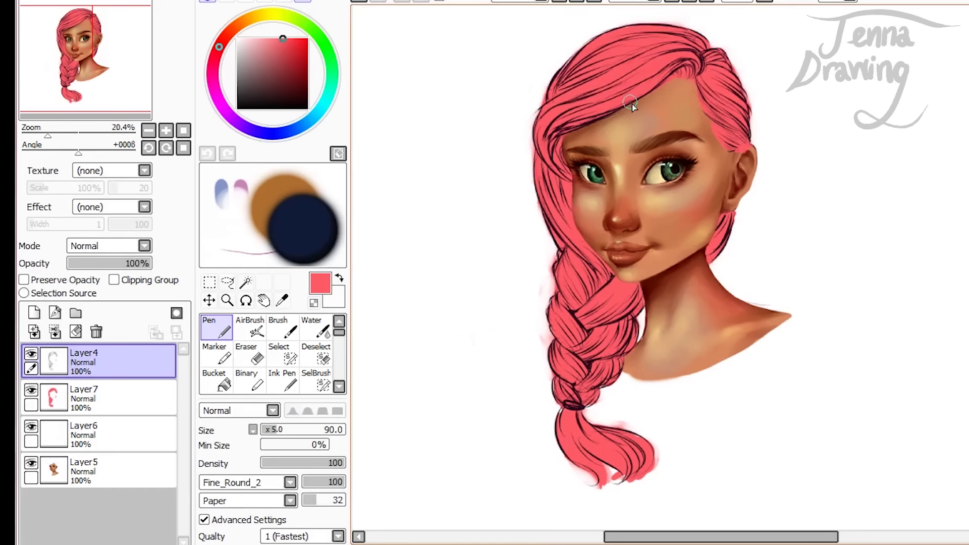
Step: Turn on Preserve Opacity for Layer7 and merge the Layer4 line art down into it
{"action": "left_click", "coordinate": [104, 403]}
{"action": "left_click", "coordinate": [83, 281]}
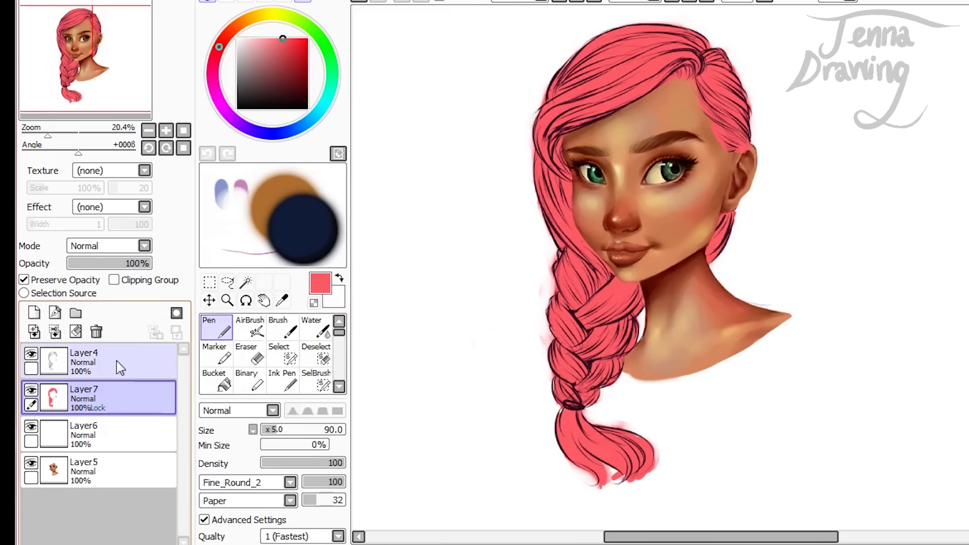
{"action": "left_click", "coordinate": [120, 375]}
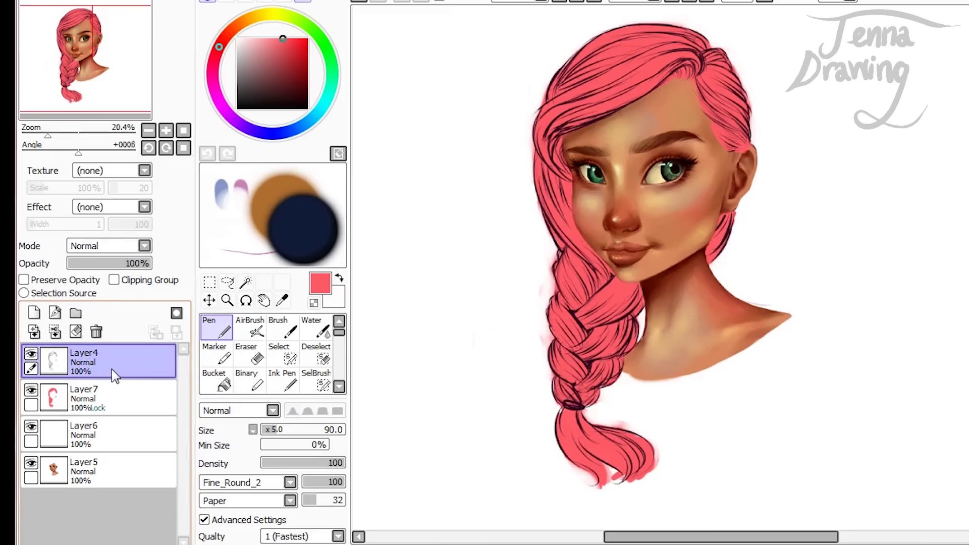
{"action": "key", "text": "ctrl+e"}
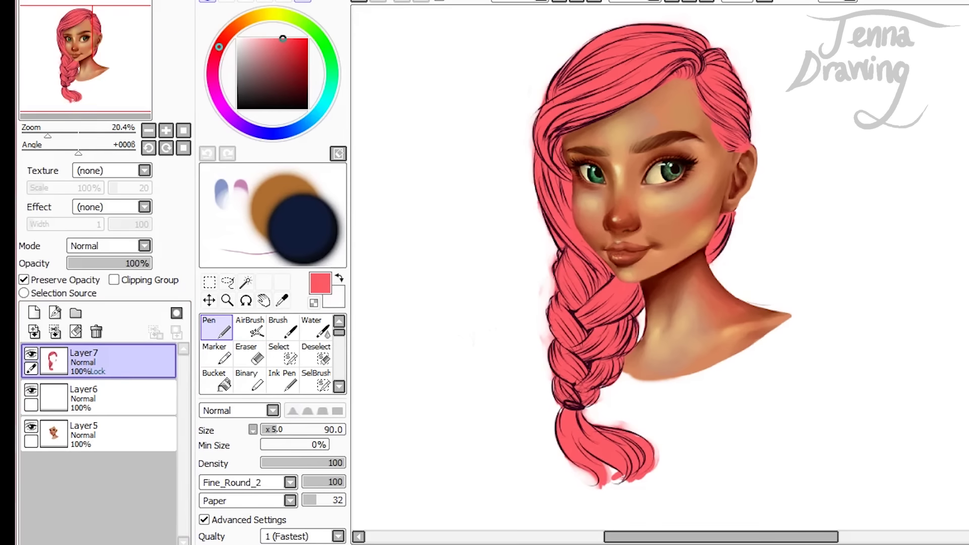
{"action": "left_click", "coordinate": [188, 0]}
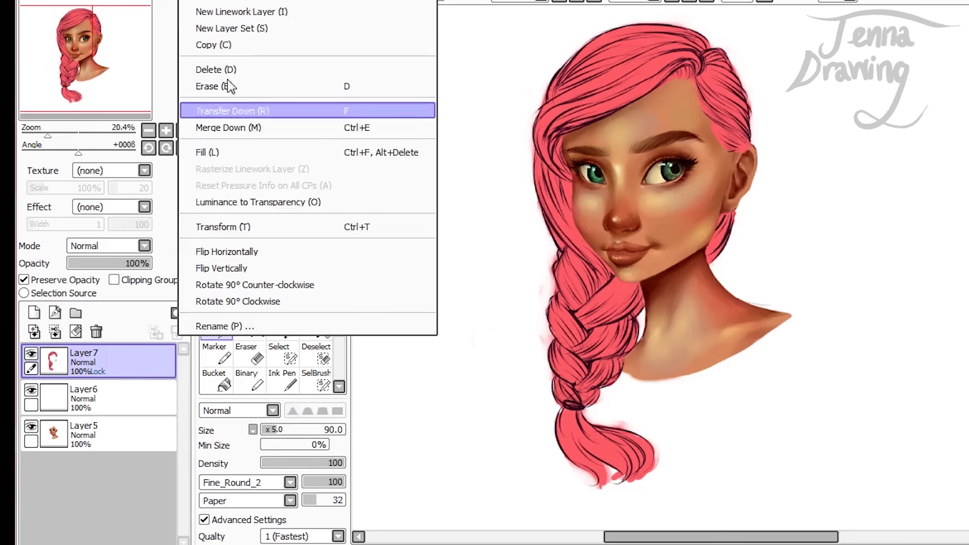
{"action": "left_click", "coordinate": [187, 1]}
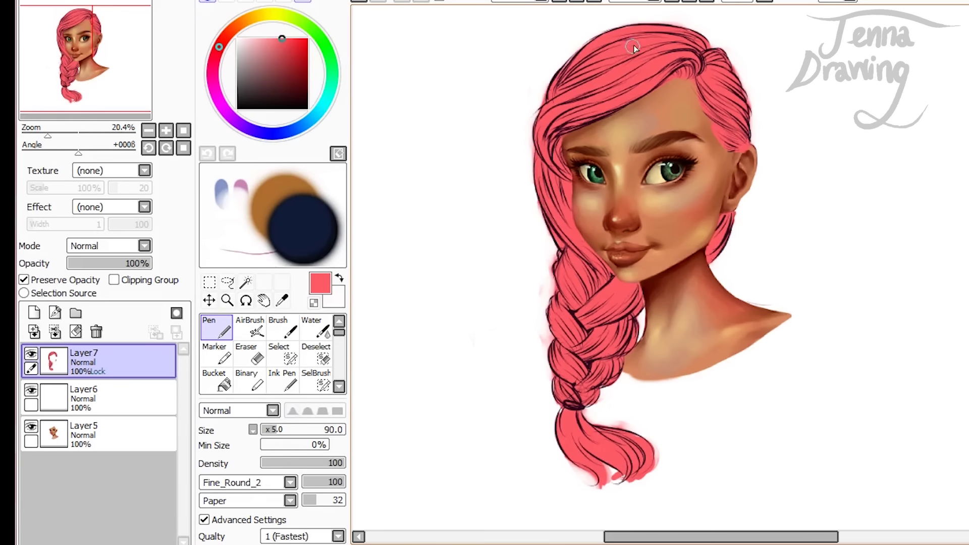
Step: Pick a dark maroon as the hair shadow colour, trying colours with test strokes beside the portrait and undoing them
{"action": "left_click", "coordinate": [285, 44]}
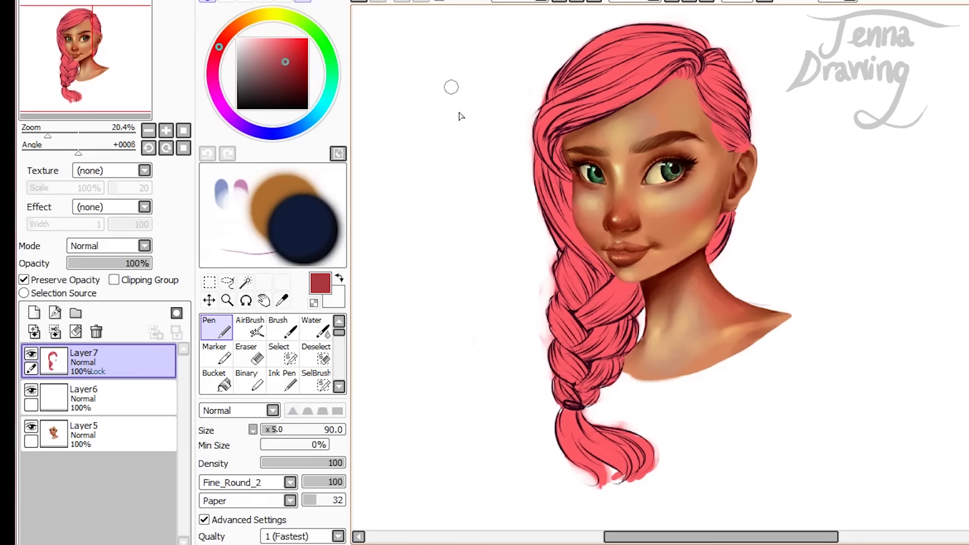
{"action": "left_click", "coordinate": [100, 282]}
{"action": "mouse_move", "coordinate": [430, 101]}
{"action": "left_mouse_down"}
{"action": "mouse_move", "coordinate": [466, 131]}
{"action": "mouse_move", "coordinate": [453, 202]}
{"action": "mouse_move", "coordinate": [475, 216]}
{"action": "mouse_move", "coordinate": [484, 240]}
{"action": "left_mouse_up"}
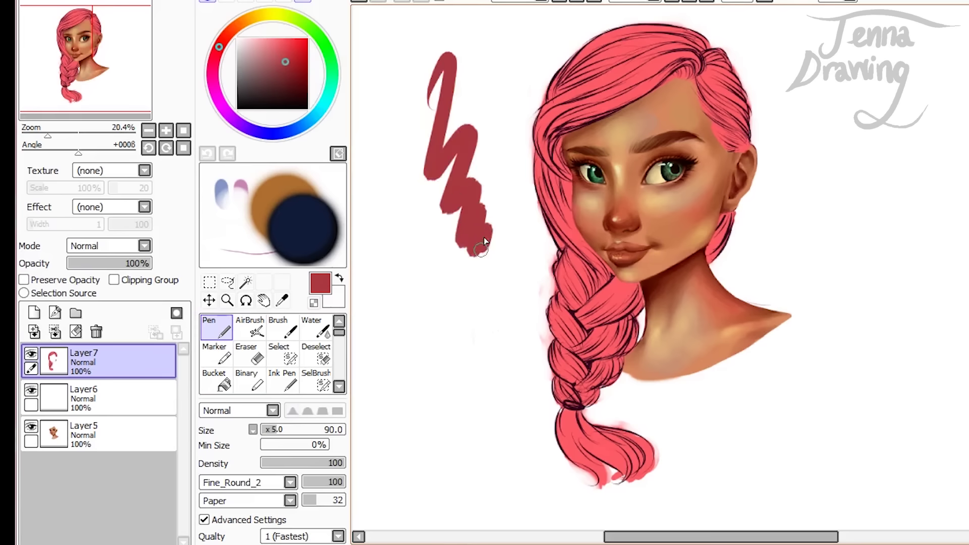
{"action": "key", "text": "ctrl+z"}
{"action": "left_click_drag", "start_coordinate": [283, 71], "coordinate": [291, 82]}
{"action": "mouse_move", "coordinate": [420, 136]}
{"action": "left_mouse_down"}
{"action": "mouse_move", "coordinate": [451, 90]}
{"action": "mouse_move", "coordinate": [513, 263]}
{"action": "left_mouse_up"}
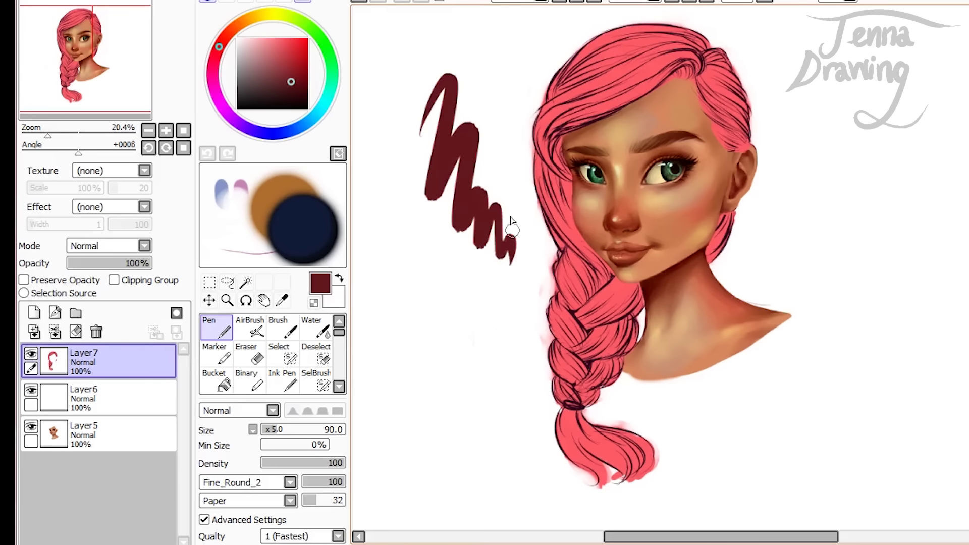
{"action": "key", "text": "ctrl+z"}
{"action": "left_click", "coordinate": [24, 279]}
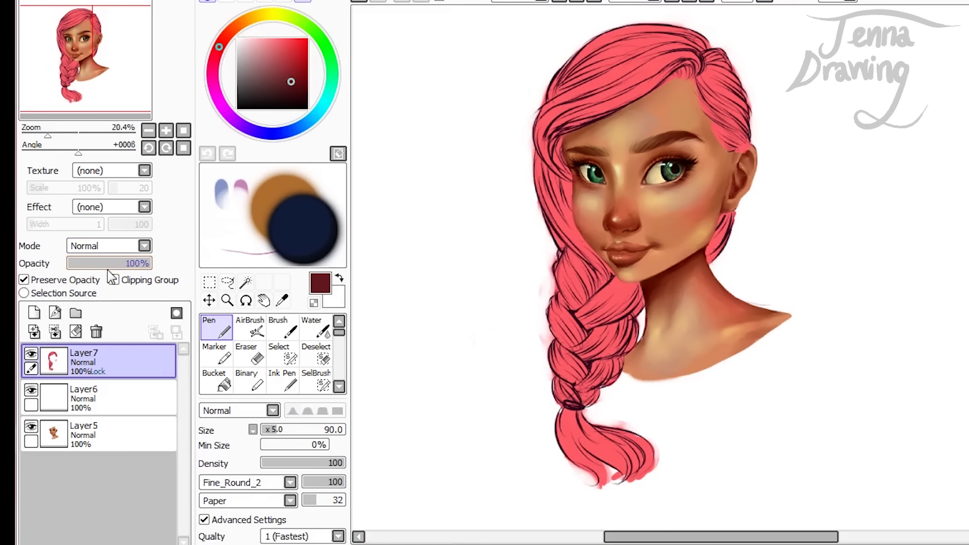
Step: With the Brush at size 50, paint maroon shadows along the strands sweeping out from the parting
{"action": "left_click", "coordinate": [276, 325]}
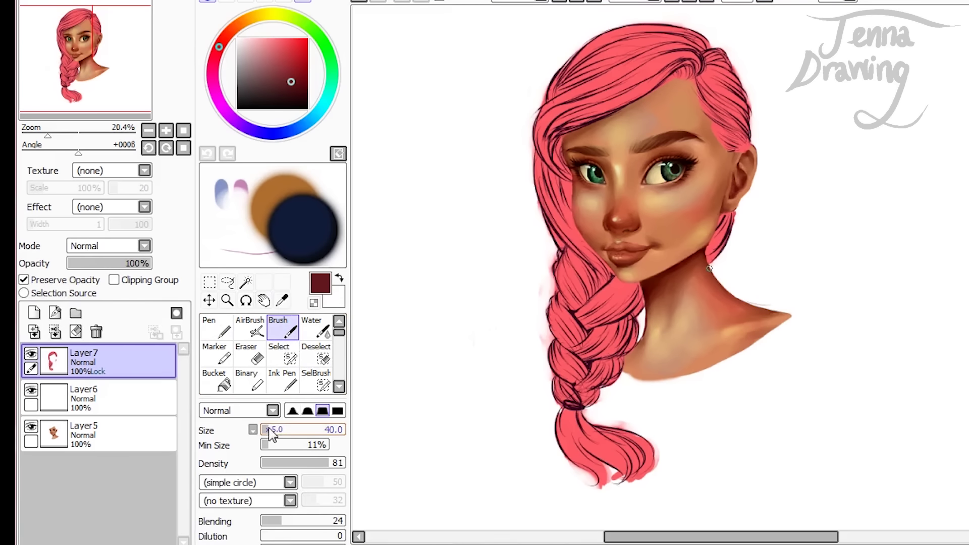
{"action": "left_click", "coordinate": [227, 300]}
{"action": "mouse_move", "coordinate": [511, 40]}
{"action": "left_mouse_down"}
{"action": "mouse_move", "coordinate": [777, 76]}
{"action": "mouse_move", "coordinate": [825, 113]}
{"action": "left_mouse_up"}
{"action": "left_click", "coordinate": [803, 135]}
{"action": "left_click_drag", "start_coordinate": [545, 173], "coordinate": [926, 317]}
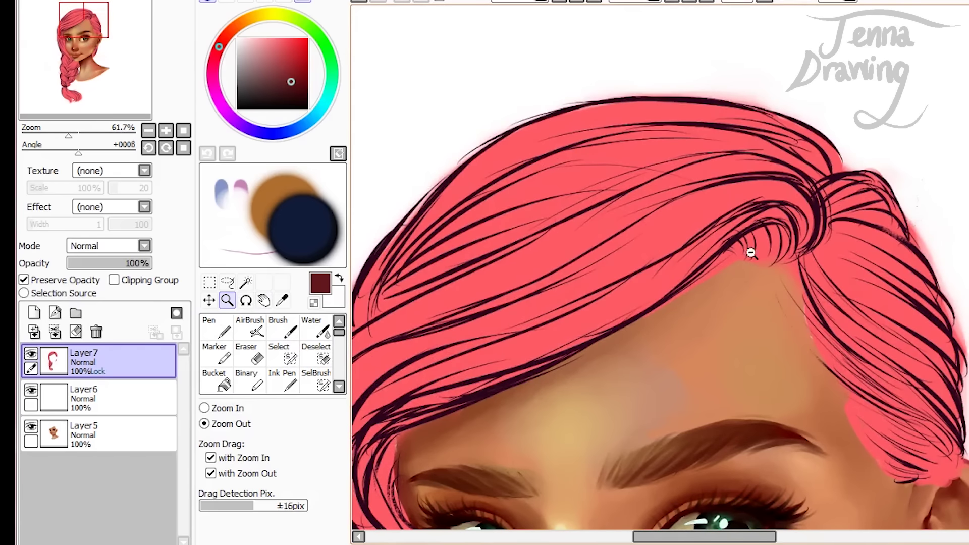
{"action": "left_click", "coordinate": [285, 333]}
{"action": "mouse_move", "coordinate": [786, 255]}
{"action": "left_mouse_down"}
{"action": "mouse_move", "coordinate": [802, 253]}
{"action": "mouse_move", "coordinate": [818, 206]}
{"action": "mouse_move", "coordinate": [775, 185]}
{"action": "mouse_move", "coordinate": [729, 191]}
{"action": "left_mouse_up"}
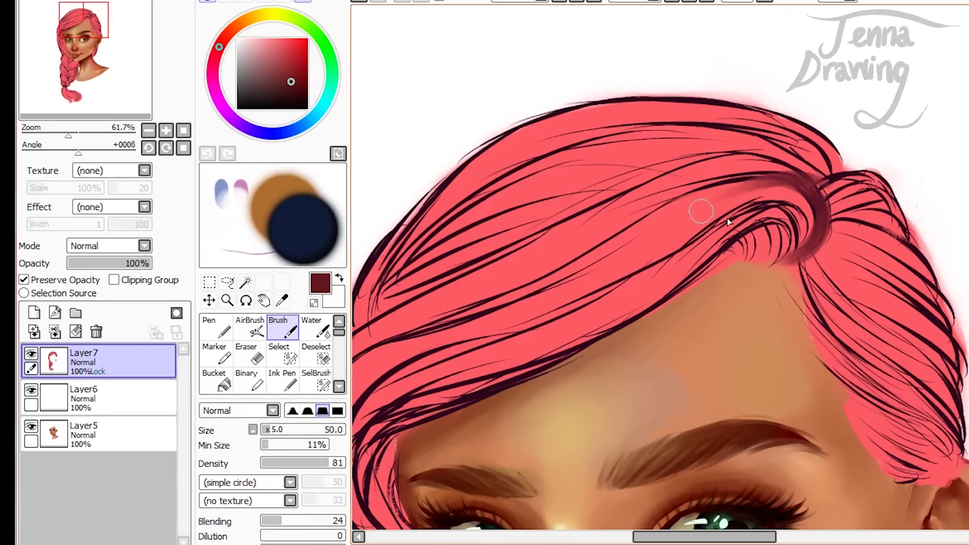
{"action": "mouse_move", "coordinate": [807, 178]}
{"action": "left_mouse_down"}
{"action": "mouse_move", "coordinate": [766, 176]}
{"action": "mouse_move", "coordinate": [661, 214]}
{"action": "mouse_move", "coordinate": [770, 178]}
{"action": "mouse_move", "coordinate": [593, 262]}
{"action": "mouse_move", "coordinate": [740, 176]}
{"action": "mouse_move", "coordinate": [581, 276]}
{"action": "left_mouse_up"}
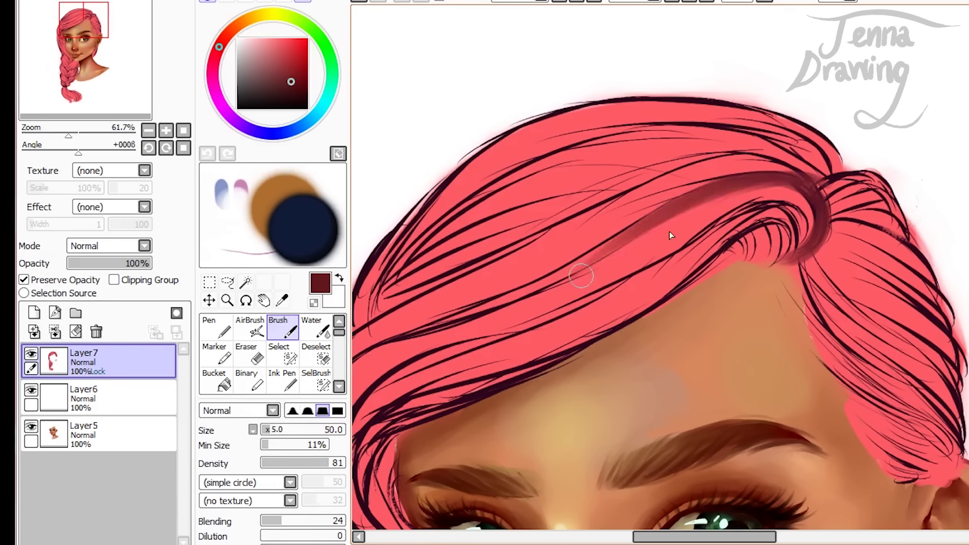
{"action": "mouse_move", "coordinate": [803, 178]}
{"action": "left_mouse_down"}
{"action": "mouse_move", "coordinate": [688, 186]}
{"action": "mouse_move", "coordinate": [778, 200]}
{"action": "mouse_move", "coordinate": [795, 172]}
{"action": "mouse_move", "coordinate": [769, 185]}
{"action": "mouse_move", "coordinate": [789, 161]}
{"action": "mouse_move", "coordinate": [634, 224]}
{"action": "mouse_move", "coordinate": [768, 157]}
{"action": "mouse_move", "coordinate": [579, 234]}
{"action": "left_mouse_up"}
{"action": "mouse_move", "coordinate": [719, 159]}
{"action": "left_mouse_down"}
{"action": "mouse_move", "coordinate": [628, 189]}
{"action": "mouse_move", "coordinate": [561, 230]}
{"action": "left_mouse_up"}
{"action": "mouse_move", "coordinate": [813, 182]}
{"action": "left_mouse_down"}
{"action": "mouse_move", "coordinate": [747, 144]}
{"action": "mouse_move", "coordinate": [664, 145]}
{"action": "left_mouse_up"}
{"action": "left_click_drag", "start_coordinate": [772, 145], "coordinate": [616, 151]}
{"action": "mouse_move", "coordinate": [690, 133]}
{"action": "left_mouse_down"}
{"action": "mouse_move", "coordinate": [600, 158]}
{"action": "mouse_move", "coordinate": [545, 206]}
{"action": "left_mouse_up"}
Step: Set the Brush to size 25, density 88 and blending 42, and add finer maroon strokes across the crown
{"action": "left_click", "coordinate": [267, 430]}
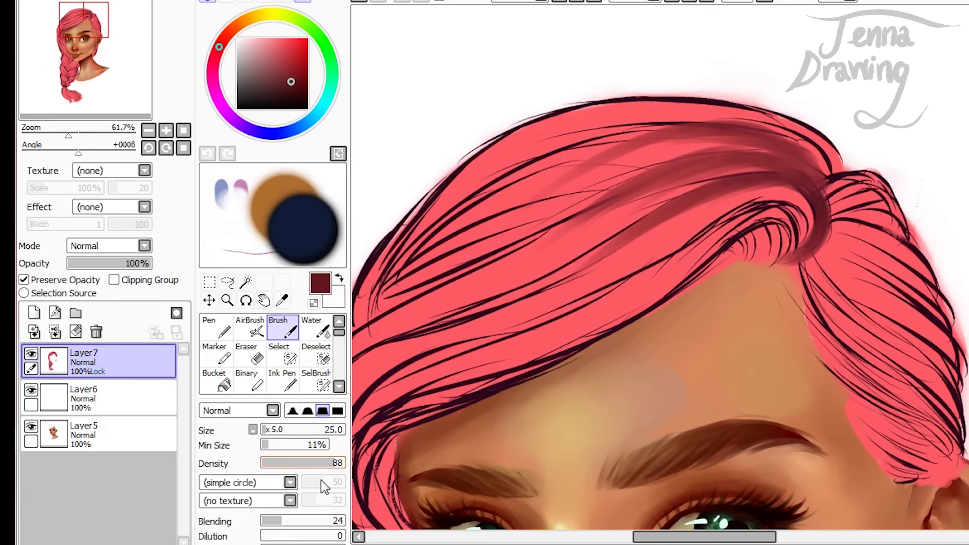
{"action": "left_click", "coordinate": [293, 523]}
{"action": "mouse_move", "coordinate": [857, 166]}
{"action": "left_mouse_down"}
{"action": "mouse_move", "coordinate": [798, 197]}
{"action": "mouse_move", "coordinate": [817, 171]}
{"action": "mouse_move", "coordinate": [788, 187]}
{"action": "mouse_move", "coordinate": [789, 138]}
{"action": "mouse_move", "coordinate": [778, 159]}
{"action": "mouse_move", "coordinate": [829, 164]}
{"action": "mouse_move", "coordinate": [769, 138]}
{"action": "left_mouse_up"}
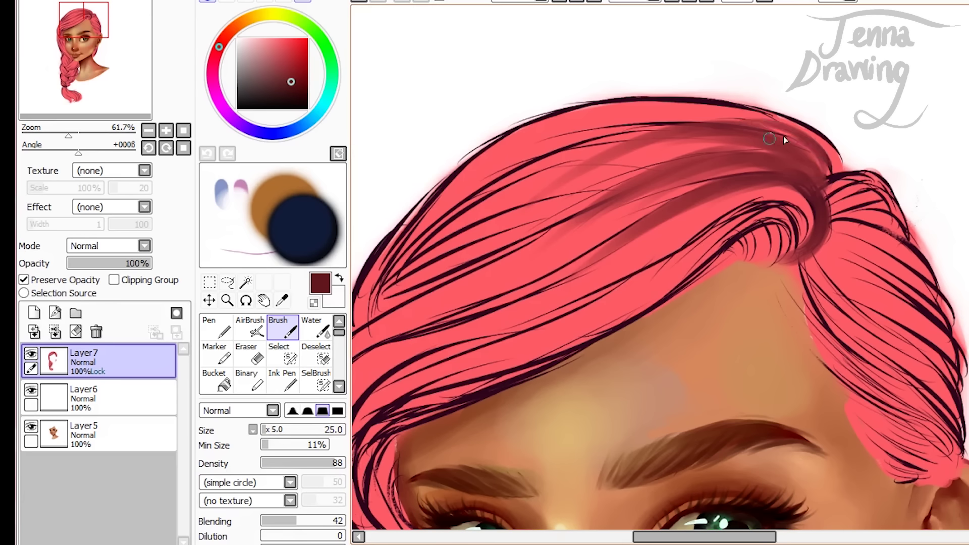
{"action": "left_click_drag", "start_coordinate": [660, 146], "coordinate": [544, 180]}
{"action": "mouse_move", "coordinate": [701, 120]}
{"action": "left_mouse_down"}
{"action": "mouse_move", "coordinate": [599, 135]}
{"action": "mouse_move", "coordinate": [607, 147]}
{"action": "mouse_move", "coordinate": [556, 156]}
{"action": "left_mouse_up"}
{"action": "mouse_move", "coordinate": [661, 127]}
{"action": "left_mouse_down"}
{"action": "mouse_move", "coordinate": [612, 134]}
{"action": "mouse_move", "coordinate": [531, 169]}
{"action": "left_mouse_up"}
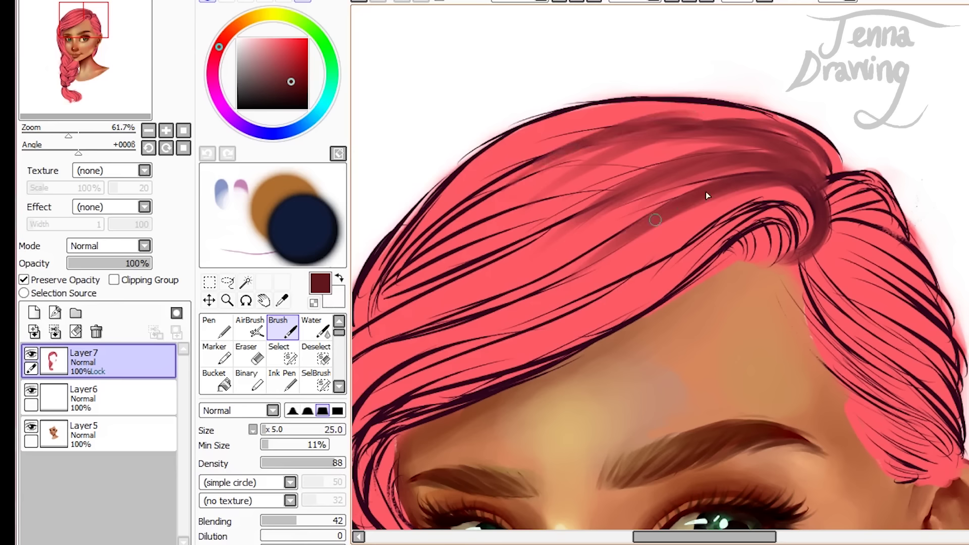
Step: Sample the coral hair colour and paint lighter strands through the crown shadows
{"action": "right_click", "coordinate": [605, 175]}
{"action": "left_click_drag", "start_coordinate": [656, 166], "coordinate": [589, 195]}
{"action": "left_click_drag", "start_coordinate": [675, 158], "coordinate": [591, 196]}
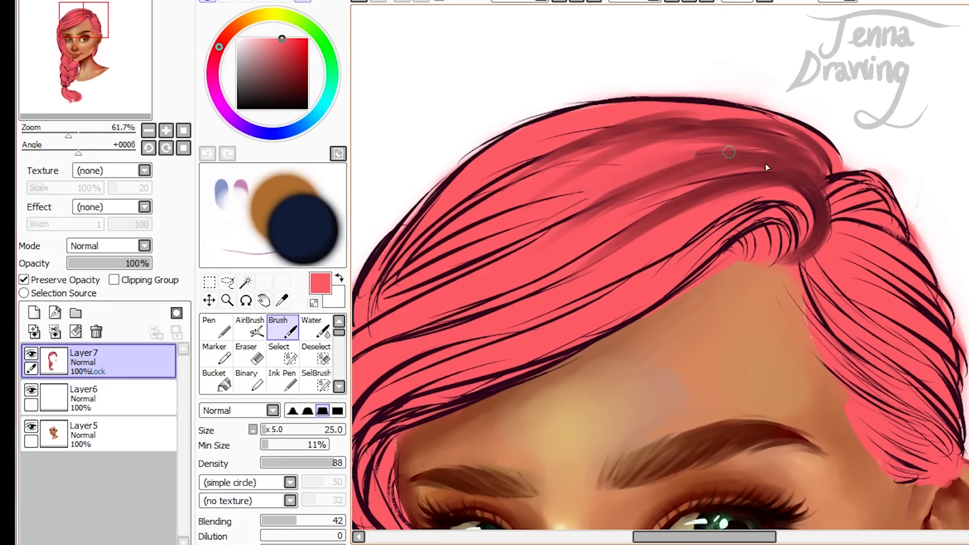
Step: Sample the dark maroon from the parting and shade the fringe strands and the upper crown
{"action": "right_click", "coordinate": [816, 203]}
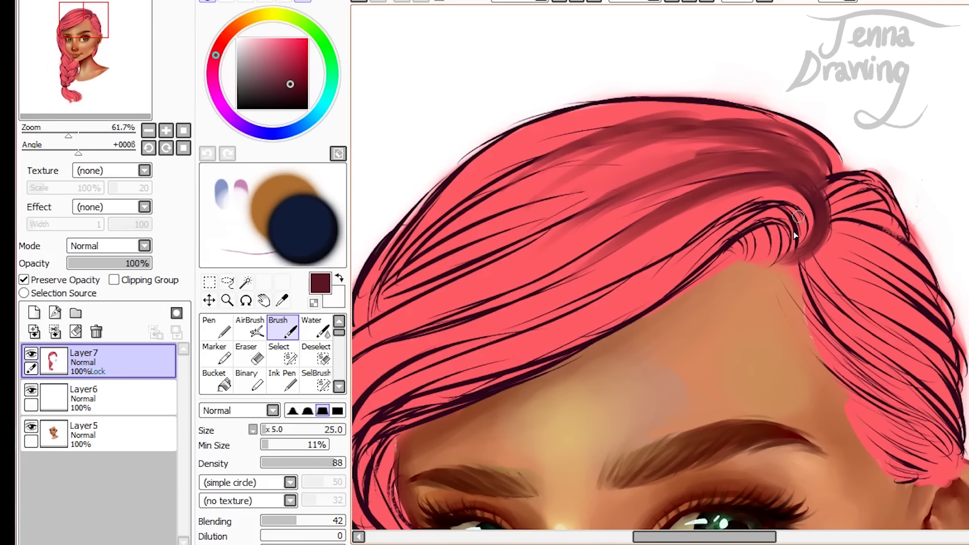
{"action": "mouse_move", "coordinate": [758, 208]}
{"action": "left_mouse_down"}
{"action": "mouse_move", "coordinate": [712, 223]}
{"action": "mouse_move", "coordinate": [676, 261]}
{"action": "left_mouse_up"}
{"action": "mouse_move", "coordinate": [722, 233]}
{"action": "left_mouse_down"}
{"action": "mouse_move", "coordinate": [683, 258]}
{"action": "mouse_move", "coordinate": [562, 300]}
{"action": "left_mouse_up"}
{"action": "left_click_drag", "start_coordinate": [772, 213], "coordinate": [640, 294]}
{"action": "left_click_drag", "start_coordinate": [669, 245], "coordinate": [586, 285]}
{"action": "left_click_drag", "start_coordinate": [837, 171], "coordinate": [723, 109]}
{"action": "mouse_move", "coordinate": [800, 130]}
{"action": "left_mouse_down"}
{"action": "mouse_move", "coordinate": [596, 112]}
{"action": "mouse_move", "coordinate": [474, 160]}
{"action": "left_mouse_up"}
Step: Turn off Preserve Opacity and paint maroon strands along the top outline and left side of the crown
{"action": "left_click", "coordinate": [80, 277]}
{"action": "left_click_drag", "start_coordinate": [612, 101], "coordinate": [568, 106]}
{"action": "left_click", "coordinate": [227, 300]}
{"action": "left_click", "coordinate": [589, 340]}
{"action": "left_click", "coordinate": [284, 328]}
{"action": "left_click_drag", "start_coordinate": [530, 171], "coordinate": [453, 257]}
{"action": "mouse_move", "coordinate": [514, 166]}
{"action": "left_mouse_down"}
{"action": "mouse_move", "coordinate": [488, 198]}
{"action": "mouse_move", "coordinate": [551, 137]}
{"action": "left_mouse_up"}
{"action": "left_click_drag", "start_coordinate": [505, 208], "coordinate": [444, 283]}
{"action": "mouse_move", "coordinate": [552, 189]}
{"action": "left_mouse_down"}
{"action": "mouse_move", "coordinate": [454, 272]}
{"action": "mouse_move", "coordinate": [488, 221]}
{"action": "left_mouse_up"}
{"action": "left_click_drag", "start_coordinate": [605, 187], "coordinate": [470, 260]}
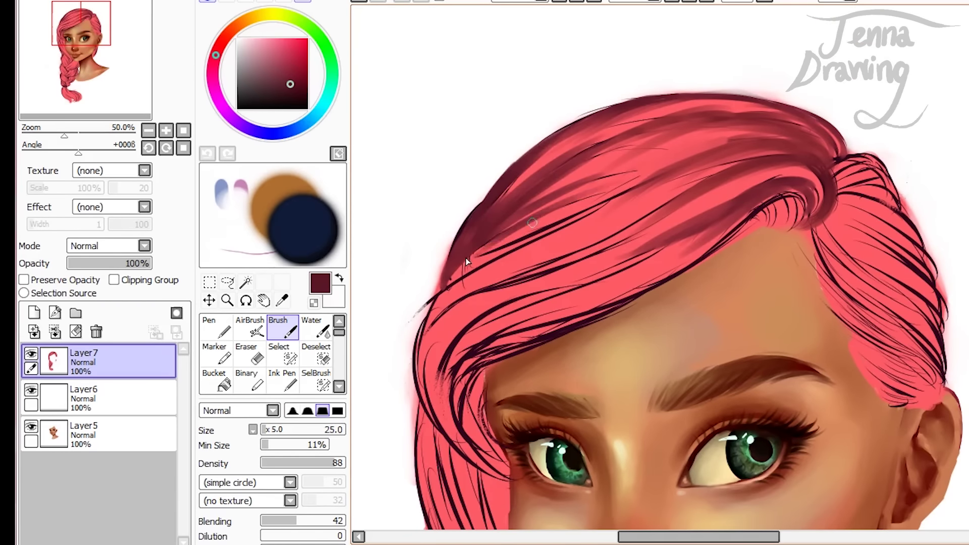
{"action": "left_click_drag", "start_coordinate": [641, 177], "coordinate": [467, 269]}
{"action": "left_click_drag", "start_coordinate": [454, 285], "coordinate": [531, 240]}
{"action": "left_click_drag", "start_coordinate": [578, 212], "coordinate": [449, 284]}
Step: Extend the maroon shading across the middle and lower strands of the swept fringe
{"action": "scroll", "coordinate": [555, 227], "scroll_direction": "down", "scroll_amount": 3}
{"action": "left_click_drag", "start_coordinate": [588, 206], "coordinate": [454, 259]}
{"action": "left_click_drag", "start_coordinate": [647, 173], "coordinate": [567, 213]}
{"action": "left_click_drag", "start_coordinate": [694, 139], "coordinate": [613, 188]}
{"action": "mouse_move", "coordinate": [636, 150]}
{"action": "left_mouse_down"}
{"action": "mouse_move", "coordinate": [454, 263]}
{"action": "mouse_move", "coordinate": [490, 210]}
{"action": "left_mouse_up"}
{"action": "left_click_drag", "start_coordinate": [477, 174], "coordinate": [421, 255]}
{"action": "left_click_drag", "start_coordinate": [535, 152], "coordinate": [429, 240]}
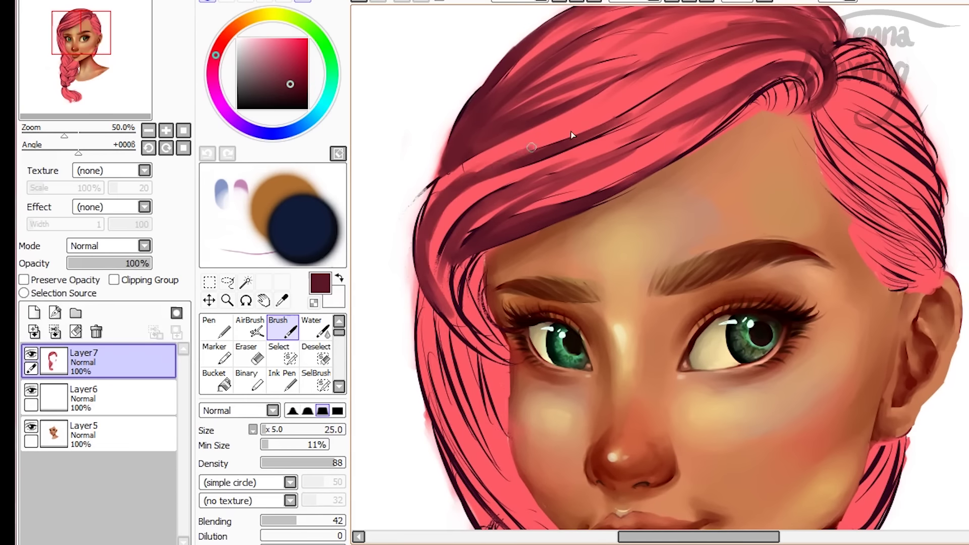
Step: Deepen the shadows along the fringe's underside, from the temple up to the hairline below the parting
{"action": "left_click_drag", "start_coordinate": [646, 98], "coordinate": [462, 278]}
{"action": "left_click_drag", "start_coordinate": [472, 208], "coordinate": [446, 302]}
{"action": "left_click_drag", "start_coordinate": [467, 240], "coordinate": [656, 147]}
{"action": "mouse_move", "coordinate": [596, 183]}
{"action": "left_mouse_down"}
{"action": "mouse_move", "coordinate": [644, 162]}
{"action": "mouse_move", "coordinate": [757, 90]}
{"action": "left_mouse_up"}
{"action": "left_click_drag", "start_coordinate": [500, 203], "coordinate": [439, 283]}
{"action": "left_click_drag", "start_coordinate": [513, 177], "coordinate": [469, 210]}
{"action": "left_click_drag", "start_coordinate": [554, 168], "coordinate": [593, 154]}
{"action": "left_click_drag", "start_coordinate": [719, 130], "coordinate": [789, 82]}
{"action": "mouse_move", "coordinate": [774, 107]}
{"action": "left_mouse_down"}
{"action": "mouse_move", "coordinate": [793, 97]}
{"action": "mouse_move", "coordinate": [745, 111]}
{"action": "left_mouse_up"}
{"action": "mouse_move", "coordinate": [752, 108]}
{"action": "left_mouse_down"}
{"action": "mouse_move", "coordinate": [802, 94]}
{"action": "mouse_move", "coordinate": [747, 122]}
{"action": "left_mouse_up"}
Step: Switch to the Water tool at size 70 and soften the shadow along the hairline below the parting
{"action": "left_click", "coordinate": [316, 328]}
{"action": "left_click", "coordinate": [281, 429]}
{"action": "left_click", "coordinate": [217, 328]}
{"action": "left_click", "coordinate": [317, 329]}
{"action": "left_click", "coordinate": [265, 429]}
{"action": "key", "text": "bracketright"}
{"action": "key", "text": "bracketright"}
{"action": "key", "text": "bracketright"}
{"action": "key", "text": "bracketright"}
{"action": "key", "text": "bracketright"}
{"action": "key", "text": "bracketright"}
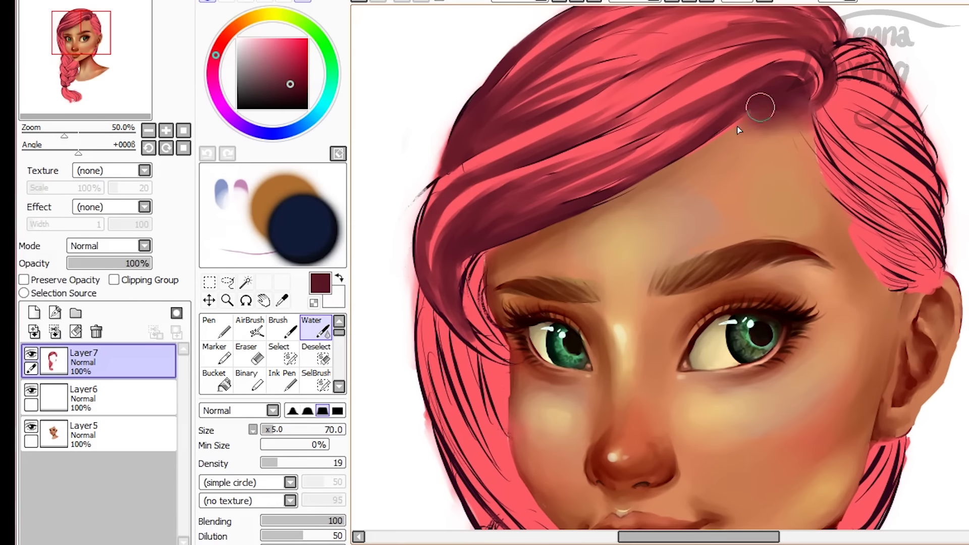
Step: Mirror the canvas view and use the Brush to shade the swept-back strands on the ear side in maroon
{"action": "left_click", "coordinate": [286, 331]}
{"action": "left_click_drag", "start_coordinate": [835, 54], "coordinate": [862, 44]}
{"action": "key", "text": "h"}
{"action": "left_click_drag", "start_coordinate": [474, 267], "coordinate": [550, 186]}
{"action": "mouse_move", "coordinate": [476, 227]}
{"action": "left_mouse_down"}
{"action": "mouse_move", "coordinate": [553, 161]}
{"action": "mouse_move", "coordinate": [497, 183]}
{"action": "left_mouse_up"}
{"action": "mouse_move", "coordinate": [473, 206]}
{"action": "left_mouse_down"}
{"action": "mouse_move", "coordinate": [497, 160]}
{"action": "mouse_move", "coordinate": [526, 149]}
{"action": "left_mouse_up"}
{"action": "left_click_drag", "start_coordinate": [481, 169], "coordinate": [510, 117]}
{"action": "left_click_drag", "start_coordinate": [528, 76], "coordinate": [579, 61]}
{"action": "left_click_drag", "start_coordinate": [525, 68], "coordinate": [562, 42]}
{"action": "left_click_drag", "start_coordinate": [539, 155], "coordinate": [597, 109]}
{"action": "left_click_drag", "start_coordinate": [505, 237], "coordinate": [603, 130]}
{"action": "mouse_move", "coordinate": [520, 238]}
{"action": "left_mouse_down"}
{"action": "mouse_move", "coordinate": [607, 160]}
{"action": "mouse_move", "coordinate": [565, 207]}
{"action": "left_mouse_up"}
Step: Sample hair tones to refine the swept-back strands, and erase spill along the hair edge above the ear
{"action": "right_click", "coordinate": [620, 151]}
{"action": "right_click", "coordinate": [612, 144]}
{"action": "left_click_drag", "start_coordinate": [614, 135], "coordinate": [588, 172]}
{"action": "right_click", "coordinate": [489, 235]}
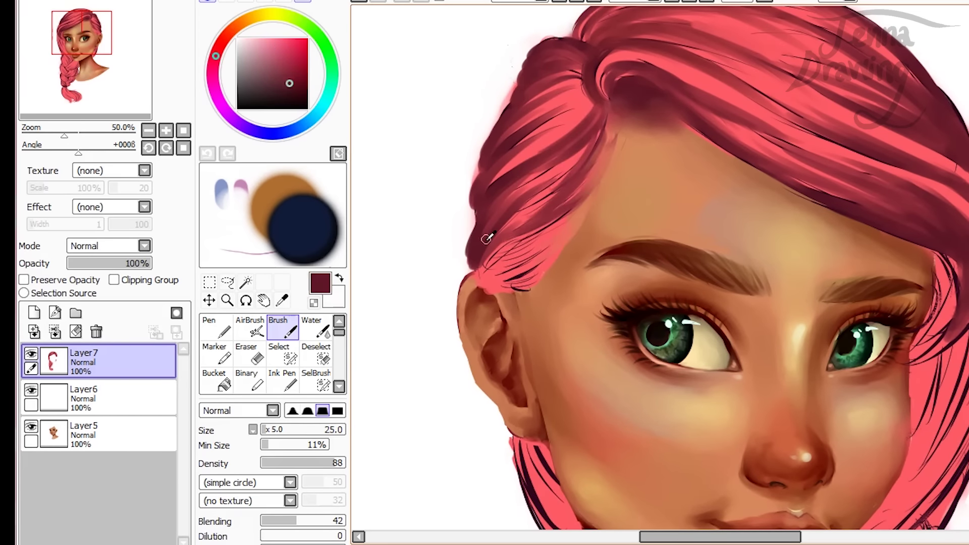
{"action": "left_click_drag", "start_coordinate": [483, 242], "coordinate": [495, 231]}
{"action": "left_click", "coordinate": [250, 354]}
{"action": "mouse_move", "coordinate": [476, 269]}
{"action": "left_mouse_down"}
{"action": "mouse_move", "coordinate": [516, 286]}
{"action": "mouse_move", "coordinate": [477, 294]}
{"action": "mouse_move", "coordinate": [528, 261]}
{"action": "left_mouse_up"}
Step: Brush maroon strands just above the ear and along the temple hairline up to the parting
{"action": "left_click", "coordinate": [282, 328]}
{"action": "right_click", "coordinate": [534, 59]}
{"action": "left_click_drag", "start_coordinate": [493, 256], "coordinate": [528, 236]}
{"action": "left_click_drag", "start_coordinate": [492, 280], "coordinate": [547, 256]}
{"action": "left_click_drag", "start_coordinate": [510, 291], "coordinate": [550, 275]}
{"action": "left_click_drag", "start_coordinate": [603, 199], "coordinate": [558, 242]}
{"action": "left_click_drag", "start_coordinate": [593, 206], "coordinate": [527, 264]}
{"action": "left_click_drag", "start_coordinate": [608, 73], "coordinate": [659, 65]}
Step: Restore the unmirrored view and shade the strands falling beside the eye and cheek
{"action": "key", "text": "h"}
{"action": "mouse_move", "coordinate": [474, 259]}
{"action": "left_mouse_down"}
{"action": "mouse_move", "coordinate": [462, 303]}
{"action": "mouse_move", "coordinate": [470, 323]}
{"action": "left_mouse_up"}
{"action": "mouse_move", "coordinate": [494, 247]}
{"action": "left_mouse_down"}
{"action": "mouse_move", "coordinate": [482, 331]}
{"action": "mouse_move", "coordinate": [499, 353]}
{"action": "left_mouse_up"}
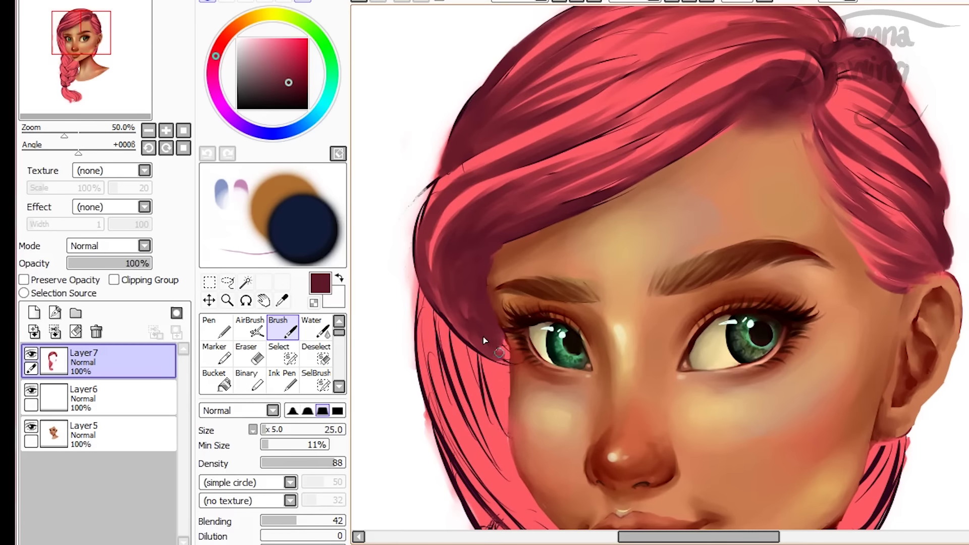
{"action": "left_click", "coordinate": [426, 188], "text": "ctrl+alt"}
{"action": "left_click", "coordinate": [426, 188], "text": "ctrl+alt"}
{"action": "left_click", "coordinate": [426, 188], "text": "ctrl+alt"}
{"action": "left_click_drag", "start_coordinate": [426, 197], "coordinate": [635, 417]}
{"action": "left_click_drag", "start_coordinate": [414, 167], "coordinate": [466, 263]}
{"action": "left_click_drag", "start_coordinate": [479, 265], "coordinate": [551, 314]}
Step: Turn on Preserve Opacity and shade the long hair beside the face down towards the braid
{"action": "left_click", "coordinate": [24, 279]}
{"action": "left_click_drag", "start_coordinate": [455, 193], "coordinate": [518, 263]}
{"action": "left_click_drag", "start_coordinate": [410, 72], "coordinate": [425, 109]}
{"action": "left_click_drag", "start_coordinate": [442, 172], "coordinate": [481, 223]}
{"action": "mouse_move", "coordinate": [405, 65]}
{"action": "left_mouse_down"}
{"action": "mouse_move", "coordinate": [454, 232]}
{"action": "mouse_move", "coordinate": [469, 232]}
{"action": "left_mouse_up"}
{"action": "mouse_move", "coordinate": [437, 97]}
{"action": "left_mouse_down"}
{"action": "mouse_move", "coordinate": [477, 191]}
{"action": "mouse_move", "coordinate": [477, 146]}
{"action": "left_mouse_up"}
{"action": "left_click_drag", "start_coordinate": [426, 89], "coordinate": [472, 199]}
{"action": "mouse_move", "coordinate": [449, 260]}
{"action": "left_mouse_down"}
{"action": "mouse_move", "coordinate": [477, 336]}
{"action": "mouse_move", "coordinate": [451, 304]}
{"action": "mouse_move", "coordinate": [479, 373]}
{"action": "mouse_move", "coordinate": [541, 274]}
{"action": "mouse_move", "coordinate": [535, 363]}
{"action": "mouse_move", "coordinate": [613, 344]}
{"action": "left_mouse_up"}
Step: Turn Preserve Opacity off and paint maroon shadows over the upper sections of the braid
{"action": "left_click", "coordinate": [24, 279]}
{"action": "left_click", "coordinate": [24, 280]}
{"action": "mouse_move", "coordinate": [558, 388]}
{"action": "left_mouse_down"}
{"action": "mouse_move", "coordinate": [614, 350]}
{"action": "mouse_move", "coordinate": [591, 322]}
{"action": "left_mouse_up"}
{"action": "left_click_drag", "start_coordinate": [562, 377], "coordinate": [609, 340]}
{"action": "scroll", "coordinate": [600, 354], "scroll_direction": "down", "scroll_amount": 3}
{"action": "left_click_drag", "start_coordinate": [431, 252], "coordinate": [470, 318]}
{"action": "mouse_move", "coordinate": [453, 273]}
{"action": "left_mouse_down"}
{"action": "mouse_move", "coordinate": [487, 323]}
{"action": "mouse_move", "coordinate": [434, 237]}
{"action": "left_mouse_up"}
Step: Shade the lower braid sections in maroon down to where the loose tail begins
{"action": "left_click_drag", "start_coordinate": [457, 343], "coordinate": [530, 318]}
{"action": "left_click_drag", "start_coordinate": [485, 361], "coordinate": [600, 277]}
{"action": "left_click_drag", "start_coordinate": [535, 323], "coordinate": [600, 273]}
{"action": "mouse_move", "coordinate": [479, 343]}
{"action": "left_mouse_down"}
{"action": "mouse_move", "coordinate": [428, 362]}
{"action": "mouse_move", "coordinate": [489, 323]}
{"action": "mouse_move", "coordinate": [535, 414]}
{"action": "mouse_move", "coordinate": [505, 389]}
{"action": "mouse_move", "coordinate": [470, 429]}
{"action": "left_mouse_up"}
{"action": "mouse_move", "coordinate": [439, 396]}
{"action": "left_mouse_down"}
{"action": "mouse_move", "coordinate": [452, 436]}
{"action": "mouse_move", "coordinate": [480, 446]}
{"action": "mouse_move", "coordinate": [527, 407]}
{"action": "left_mouse_up"}
{"action": "scroll", "coordinate": [527, 407], "scroll_direction": "down", "scroll_amount": 4}
{"action": "key", "text": "slash"}
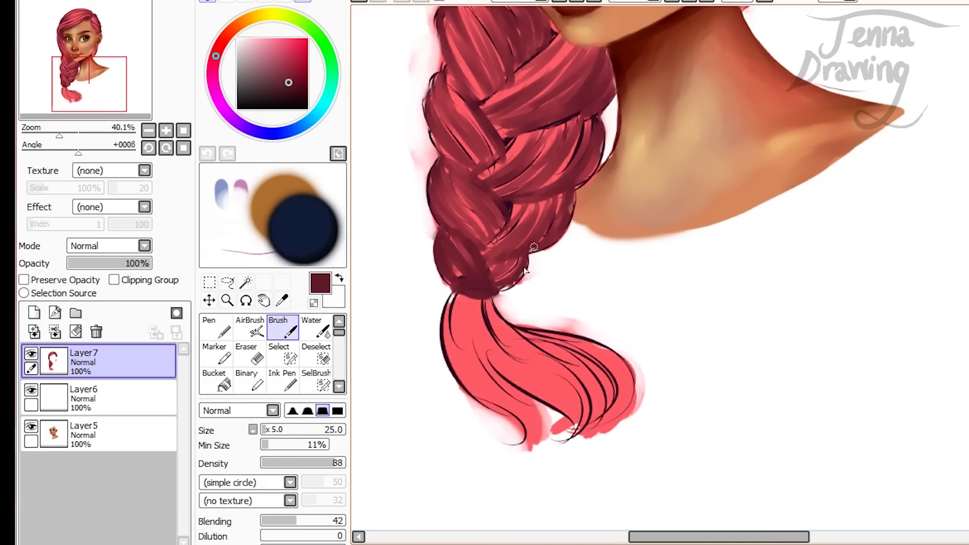
Step: Shade the loose tail below the braid with long maroon strands following its curve
{"action": "key", "text": "shift+l"}
{"action": "left_click_drag", "start_coordinate": [451, 353], "coordinate": [502, 409]}
{"action": "left_click_drag", "start_coordinate": [467, 376], "coordinate": [510, 433]}
{"action": "left_click_drag", "start_coordinate": [472, 329], "coordinate": [535, 419]}
{"action": "mouse_move", "coordinate": [486, 302]}
{"action": "left_mouse_down"}
{"action": "mouse_move", "coordinate": [577, 429]}
{"action": "mouse_move", "coordinate": [548, 434]}
{"action": "left_mouse_up"}
{"action": "key", "text": "slash"}
{"action": "mouse_move", "coordinate": [600, 361]}
{"action": "left_mouse_down"}
{"action": "mouse_move", "coordinate": [580, 432]}
{"action": "mouse_move", "coordinate": [591, 427]}
{"action": "left_mouse_up"}
{"action": "mouse_move", "coordinate": [631, 366]}
{"action": "left_mouse_down"}
{"action": "mouse_move", "coordinate": [603, 430]}
{"action": "mouse_move", "coordinate": [614, 427]}
{"action": "left_mouse_up"}
Step: Mirror the view, add more maroon strands along the tail's curling end, and restore the unmirrored view
{"action": "key", "text": "h"}
{"action": "left_click_drag", "start_coordinate": [926, 310], "coordinate": [828, 353]}
{"action": "mouse_move", "coordinate": [894, 334]}
{"action": "left_mouse_down"}
{"action": "mouse_move", "coordinate": [797, 369]}
{"action": "mouse_move", "coordinate": [793, 399]}
{"action": "left_mouse_up"}
{"action": "left_click_drag", "start_coordinate": [935, 301], "coordinate": [895, 378]}
{"action": "left_click_drag", "start_coordinate": [963, 298], "coordinate": [911, 392]}
{"action": "left_click_drag", "start_coordinate": [929, 351], "coordinate": [854, 417]}
{"action": "left_click_drag", "start_coordinate": [919, 352], "coordinate": [853, 429]}
{"action": "key", "text": "h"}
Step: Examine the shaded hair across the whole portrait, switching Preserve Opacity on and back off
{"action": "left_click", "coordinate": [227, 301]}
{"action": "left_click", "coordinate": [752, 120]}
{"action": "left_click", "coordinate": [752, 120]}
{"action": "left_click", "coordinate": [281, 331]}
{"action": "key", "text": "shift+l"}
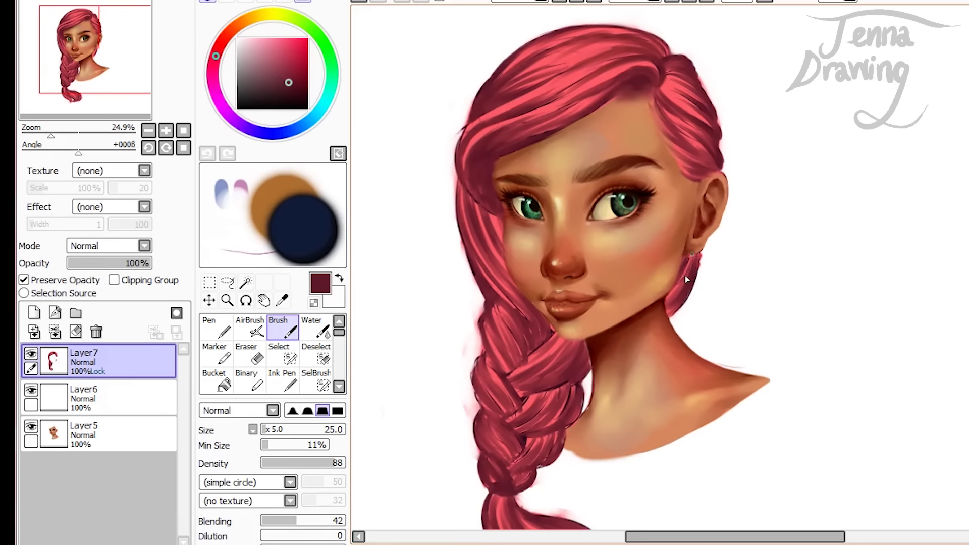
{"action": "left_click", "coordinate": [227, 302]}
{"action": "left_click_drag", "start_coordinate": [808, 31], "coordinate": [655, 444]}
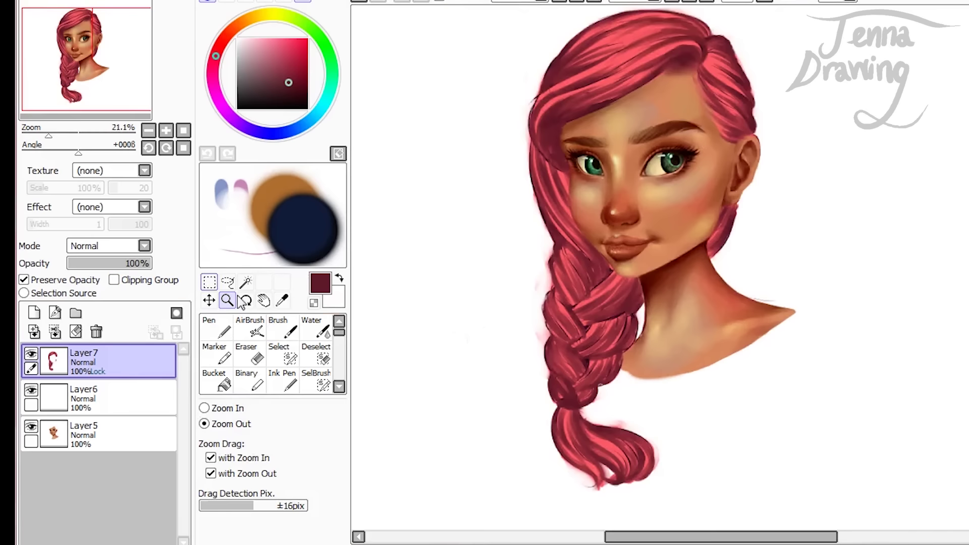
{"action": "left_click", "coordinate": [50, 279]}
{"action": "left_click", "coordinate": [282, 327]}
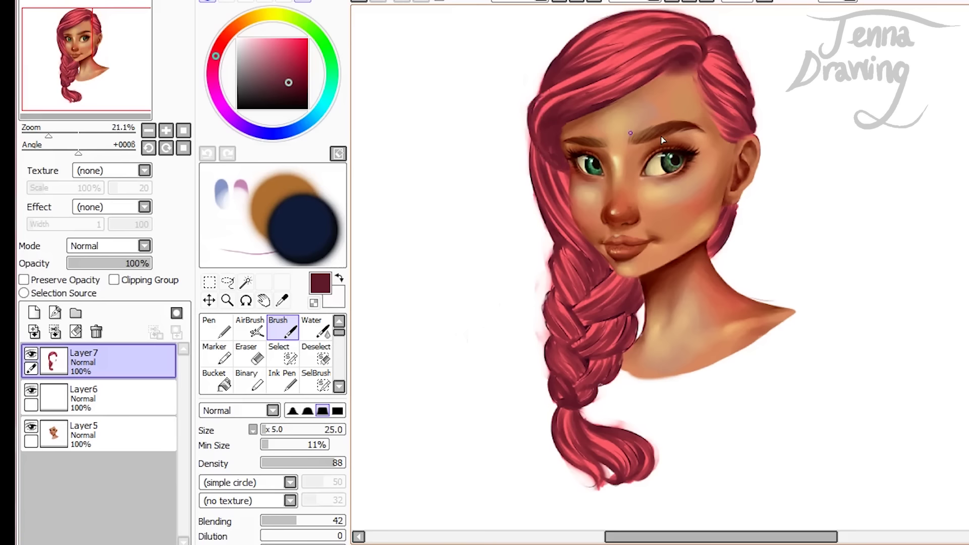
Step: Sample the coral base colour and brush lighter strands over the swept hair above the forehead
{"action": "left_click", "coordinate": [227, 301]}
{"action": "left_click_drag", "start_coordinate": [573, 29], "coordinate": [709, 121]}
{"action": "left_click", "coordinate": [677, 143]}
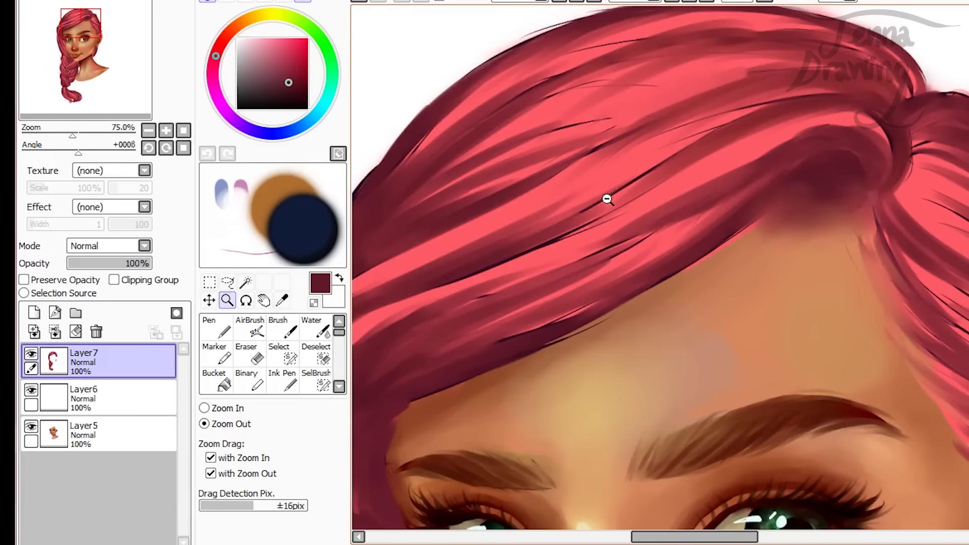
{"action": "left_click", "coordinate": [221, 330]}
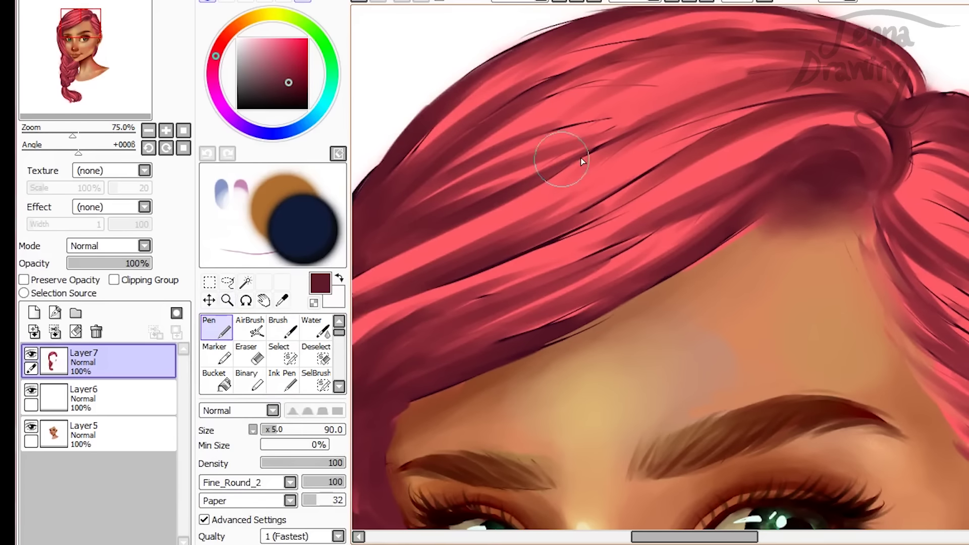
{"action": "right_click", "coordinate": [619, 173]}
{"action": "left_click", "coordinate": [283, 328]}
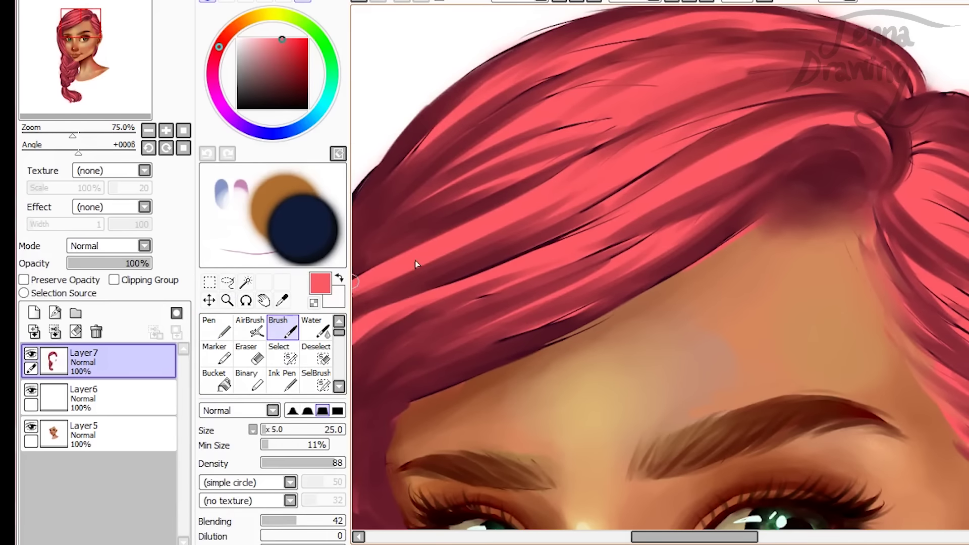
{"action": "left_click_drag", "start_coordinate": [491, 333], "coordinate": [560, 309]}
{"action": "left_click_drag", "start_coordinate": [471, 346], "coordinate": [614, 283]}
{"action": "left_click_drag", "start_coordinate": [522, 331], "coordinate": [642, 265]}
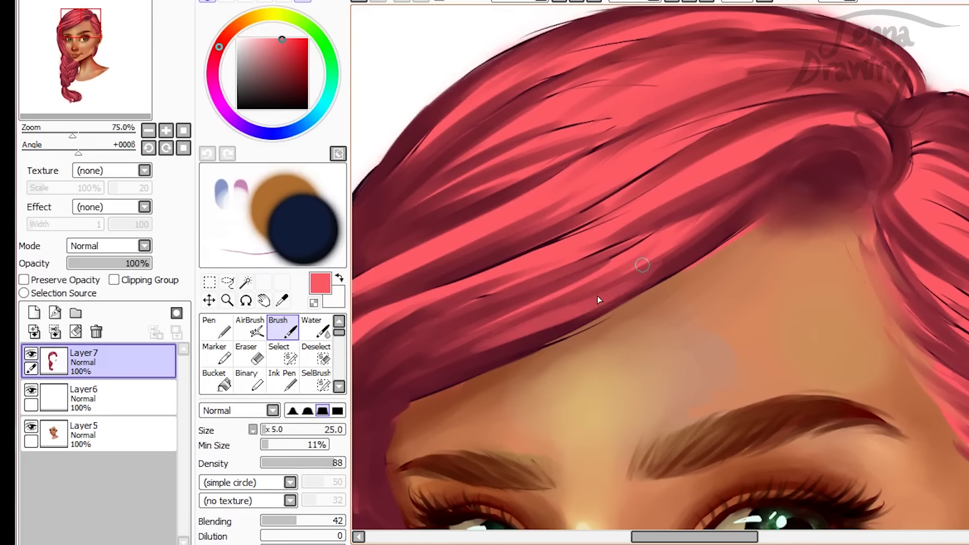
{"action": "left_click_drag", "start_coordinate": [435, 317], "coordinate": [575, 267]}
{"action": "left_click_drag", "start_coordinate": [447, 320], "coordinate": [653, 225]}
{"action": "left_click_drag", "start_coordinate": [601, 261], "coordinate": [648, 238]}
{"action": "left_click", "coordinate": [644, 234], "text": "ctrl+alt"}
{"action": "mouse_move", "coordinate": [614, 22]}
{"action": "left_mouse_down"}
{"action": "mouse_move", "coordinate": [856, 415]}
{"action": "mouse_move", "coordinate": [892, 429]}
{"action": "left_mouse_up"}
{"action": "left_click", "coordinate": [827, 327], "text": "ctrl+alt"}
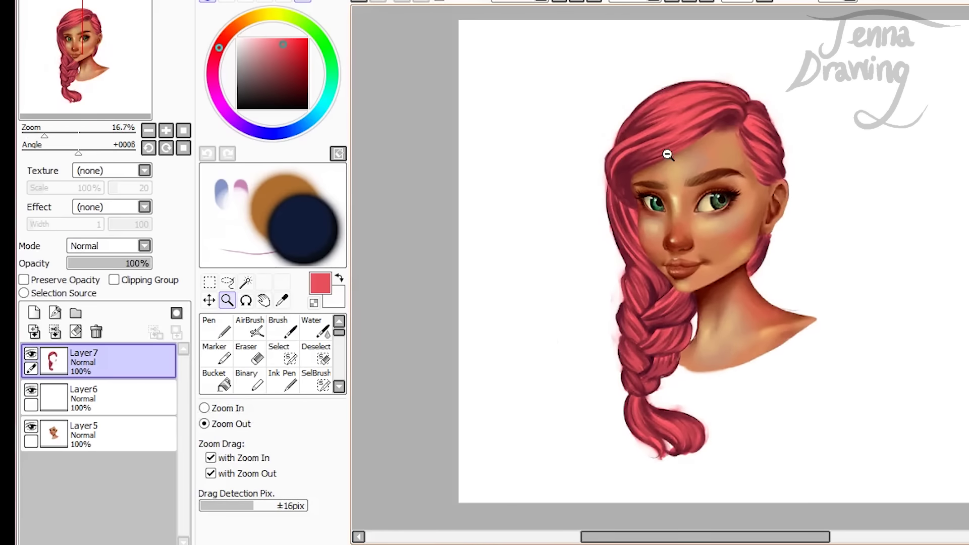
Step: Pick a near-black maroon, set the Brush blending to 27, and deepen the shadows under the parting and beside the temple
{"action": "left_click_drag", "start_coordinate": [606, 84], "coordinate": [822, 212]}
{"action": "left_click", "coordinate": [763, 221]}
{"action": "left_click", "coordinate": [765, 225]}
{"action": "left_click", "coordinate": [761, 230]}
{"action": "left_click_drag", "start_coordinate": [658, 147], "coordinate": [834, 308]}
{"action": "left_click", "coordinate": [217, 328]}
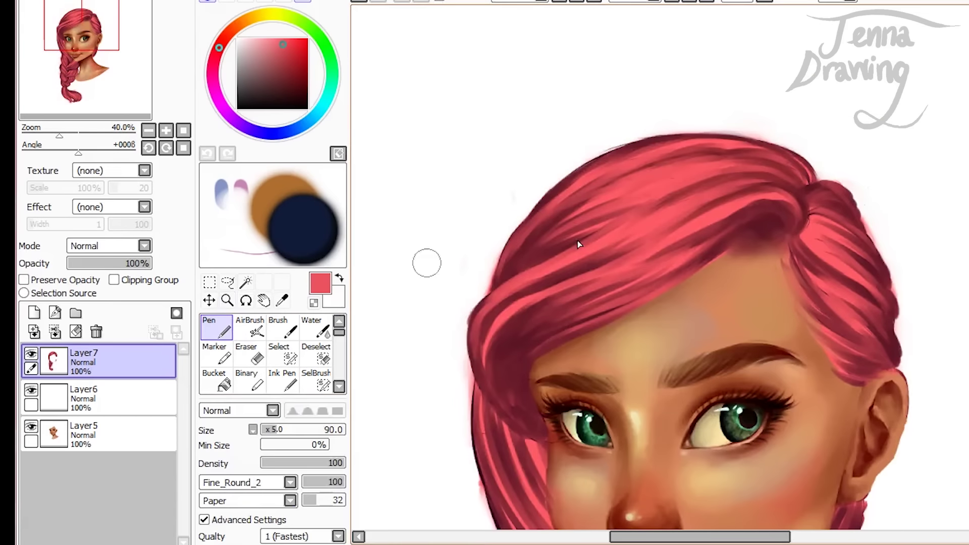
{"action": "right_click", "coordinate": [772, 222]}
{"action": "left_click", "coordinate": [301, 97]}
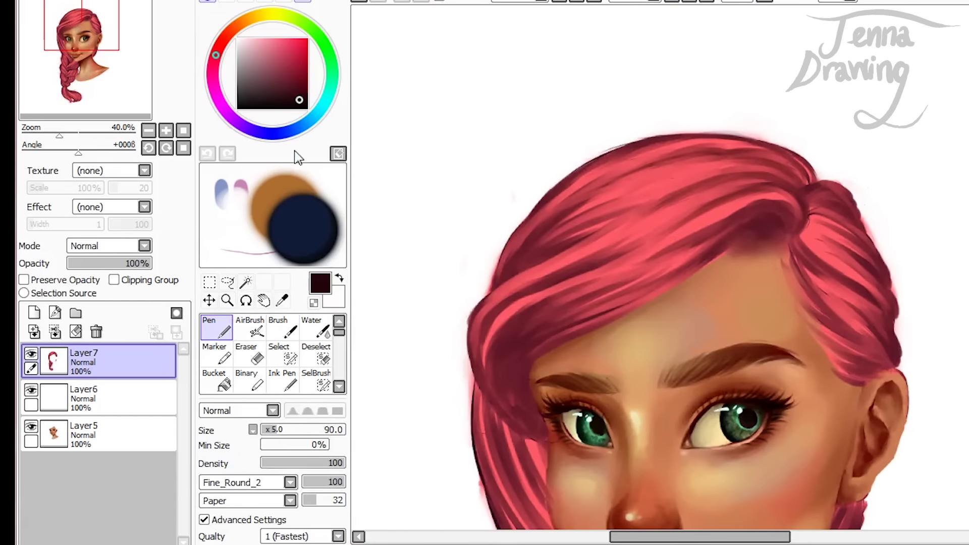
{"action": "left_click", "coordinate": [278, 327]}
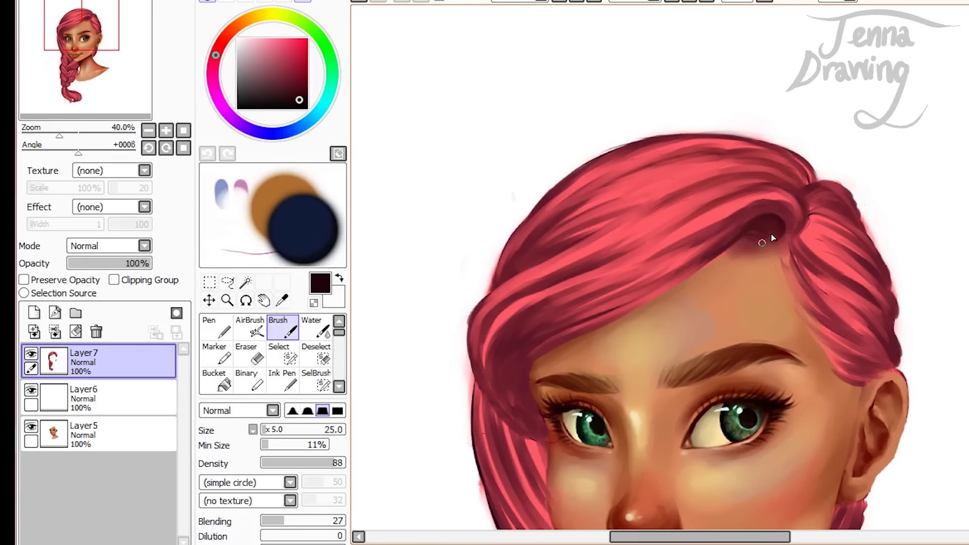
{"action": "mouse_move", "coordinate": [790, 215]}
{"action": "left_mouse_down"}
{"action": "mouse_move", "coordinate": [753, 191]}
{"action": "mouse_move", "coordinate": [797, 200]}
{"action": "mouse_move", "coordinate": [728, 207]}
{"action": "mouse_move", "coordinate": [786, 191]}
{"action": "mouse_move", "coordinate": [697, 226]}
{"action": "left_mouse_up"}
{"action": "left_click_drag", "start_coordinate": [804, 195], "coordinate": [738, 198]}
{"action": "left_click_drag", "start_coordinate": [806, 158], "coordinate": [704, 200]}
{"action": "mouse_move", "coordinate": [518, 396]}
{"action": "left_mouse_down"}
{"action": "mouse_move", "coordinate": [551, 349]}
{"action": "mouse_move", "coordinate": [521, 370]}
{"action": "mouse_move", "coordinate": [527, 393]}
{"action": "mouse_move", "coordinate": [599, 294]}
{"action": "mouse_move", "coordinate": [510, 268]}
{"action": "mouse_move", "coordinate": [649, 189]}
{"action": "mouse_move", "coordinate": [797, 182]}
{"action": "mouse_move", "coordinate": [541, 225]}
{"action": "mouse_move", "coordinate": [507, 252]}
{"action": "left_mouse_up"}
{"action": "left_click_drag", "start_coordinate": [526, 396], "coordinate": [486, 436]}
Step: Darken the strands between the parting and the ear in a mirrored view and restore the unmirrored view
{"action": "key", "text": "h"}
{"action": "left_click_drag", "start_coordinate": [568, 310], "coordinate": [517, 369]}
{"action": "left_click_drag", "start_coordinate": [580, 275], "coordinate": [523, 374]}
{"action": "left_click_drag", "start_coordinate": [575, 358], "coordinate": [523, 376]}
{"action": "left_click_drag", "start_coordinate": [526, 302], "coordinate": [596, 230]}
{"action": "left_click_drag", "start_coordinate": [545, 250], "coordinate": [612, 192]}
{"action": "mouse_move", "coordinate": [621, 268]}
{"action": "left_mouse_down"}
{"action": "mouse_move", "coordinate": [581, 294]}
{"action": "mouse_move", "coordinate": [558, 348]}
{"action": "left_mouse_up"}
{"action": "key", "text": "h"}
Step: Turn on Preserve Opacity and darken the lock of hair behind the neck below the ear
{"action": "scroll", "coordinate": [657, 303], "scroll_direction": "down", "scroll_amount": 5}
{"action": "left_click_drag", "start_coordinate": [838, 277], "coordinate": [822, 320]}
{"action": "key", "text": "ctrl+z"}
{"action": "left_click", "coordinate": [24, 279]}
{"action": "left_click_drag", "start_coordinate": [861, 265], "coordinate": [837, 338]}
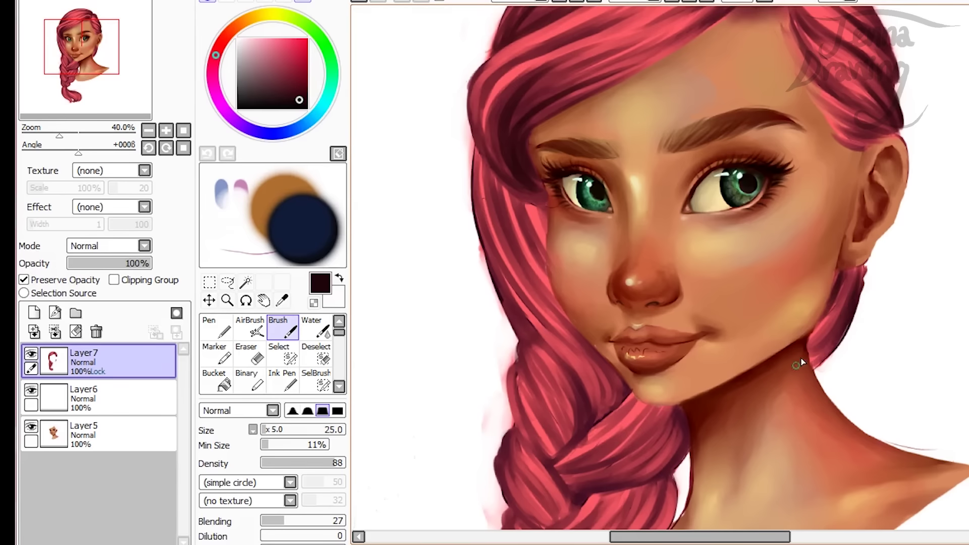
{"action": "left_click_drag", "start_coordinate": [845, 297], "coordinate": [811, 357]}
Step: Deepen the dark shadows in the long strands falling beside the cheek towards the braid
{"action": "scroll", "coordinate": [657, 302], "scroll_direction": "down", "scroll_amount": 3}
{"action": "left_click_drag", "start_coordinate": [479, 62], "coordinate": [518, 217]}
{"action": "left_click_drag", "start_coordinate": [492, 183], "coordinate": [531, 247]}
{"action": "left_click_drag", "start_coordinate": [516, 116], "coordinate": [545, 174]}
{"action": "left_click_drag", "start_coordinate": [495, 115], "coordinate": [523, 171]}
{"action": "left_click_drag", "start_coordinate": [541, 126], "coordinate": [550, 141]}
{"action": "left_click_drag", "start_coordinate": [493, 87], "coordinate": [503, 107]}
Step: Turn Preserve Opacity off and darken the creases between the upper braid sections
{"action": "left_click", "coordinate": [24, 279]}
{"action": "mouse_move", "coordinate": [594, 337]}
{"action": "left_mouse_down"}
{"action": "mouse_move", "coordinate": [583, 317]}
{"action": "mouse_move", "coordinate": [625, 310]}
{"action": "mouse_move", "coordinate": [559, 378]}
{"action": "left_mouse_up"}
{"action": "left_click_drag", "start_coordinate": [563, 358], "coordinate": [539, 374]}
{"action": "mouse_move", "coordinate": [556, 390]}
{"action": "left_mouse_down"}
{"action": "mouse_move", "coordinate": [580, 417]}
{"action": "mouse_move", "coordinate": [596, 393]}
{"action": "left_mouse_up"}
{"action": "left_click_drag", "start_coordinate": [580, 402], "coordinate": [617, 389]}
{"action": "scroll", "coordinate": [606, 303], "scroll_direction": "down", "scroll_amount": 4}
{"action": "mouse_move", "coordinate": [571, 262]}
{"action": "left_mouse_down"}
{"action": "mouse_move", "coordinate": [579, 276]}
{"action": "mouse_move", "coordinate": [561, 280]}
{"action": "left_mouse_up"}
{"action": "left_click_drag", "start_coordinate": [568, 254], "coordinate": [571, 276]}
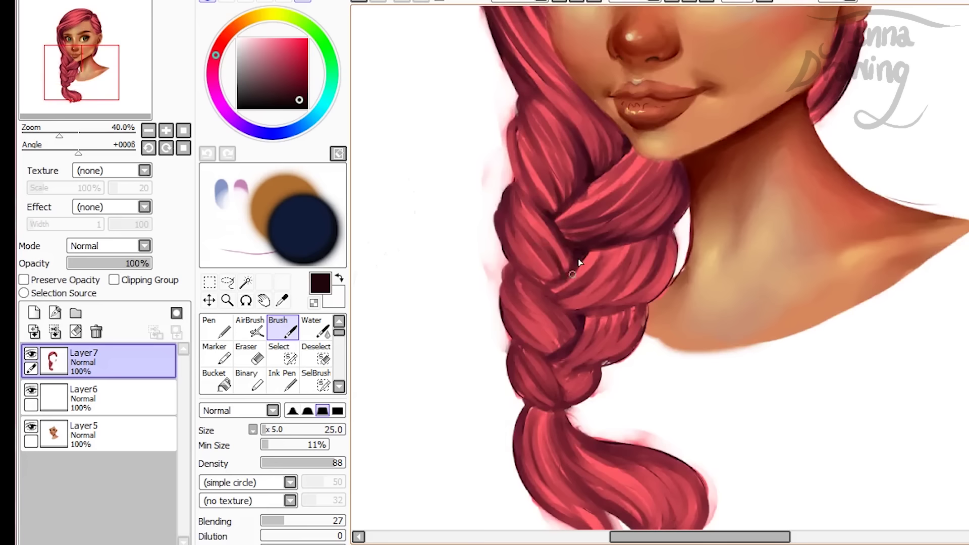
Step: Paint near-black maroon shadows into the overlaps of the middle and lower braid sections
{"action": "left_click_drag", "start_coordinate": [654, 285], "coordinate": [529, 348]}
{"action": "mouse_move", "coordinate": [575, 316]}
{"action": "left_mouse_down"}
{"action": "mouse_move", "coordinate": [555, 376]}
{"action": "mouse_move", "coordinate": [560, 393]}
{"action": "mouse_move", "coordinate": [520, 411]}
{"action": "left_mouse_up"}
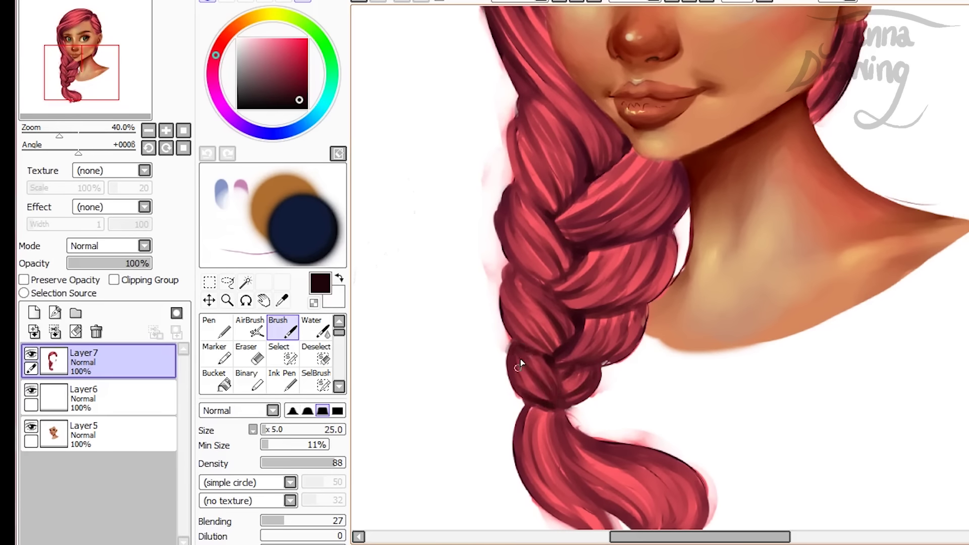
{"action": "left_click_drag", "start_coordinate": [657, 236], "coordinate": [623, 276]}
{"action": "left_click_drag", "start_coordinate": [641, 246], "coordinate": [593, 300]}
Step: Deepen the dark strands in the loose tail from its base to its curled end
{"action": "scroll", "coordinate": [595, 298], "scroll_direction": "down", "scroll_amount": 3}
{"action": "mouse_move", "coordinate": [543, 273]}
{"action": "left_mouse_down"}
{"action": "mouse_move", "coordinate": [528, 341]}
{"action": "mouse_move", "coordinate": [588, 348]}
{"action": "left_mouse_up"}
{"action": "left_click_drag", "start_coordinate": [563, 287], "coordinate": [641, 358]}
{"action": "mouse_move", "coordinate": [649, 396]}
{"action": "left_mouse_down"}
{"action": "mouse_move", "coordinate": [624, 383]}
{"action": "mouse_move", "coordinate": [656, 376]}
{"action": "left_mouse_up"}
{"action": "mouse_move", "coordinate": [674, 343]}
{"action": "left_mouse_down"}
{"action": "mouse_move", "coordinate": [658, 399]}
{"action": "mouse_move", "coordinate": [667, 403]}
{"action": "left_mouse_up"}
{"action": "mouse_move", "coordinate": [679, 342]}
{"action": "left_mouse_down"}
{"action": "mouse_move", "coordinate": [656, 405]}
{"action": "mouse_move", "coordinate": [699, 394]}
{"action": "mouse_move", "coordinate": [667, 401]}
{"action": "left_mouse_up"}
Step: Sample a mid maroon from the hair and brush extra shadow strands across the swept hair on top of the head
{"action": "left_click", "coordinate": [227, 300]}
{"action": "left_click", "coordinate": [600, 153]}
{"action": "left_click", "coordinate": [606, 143]}
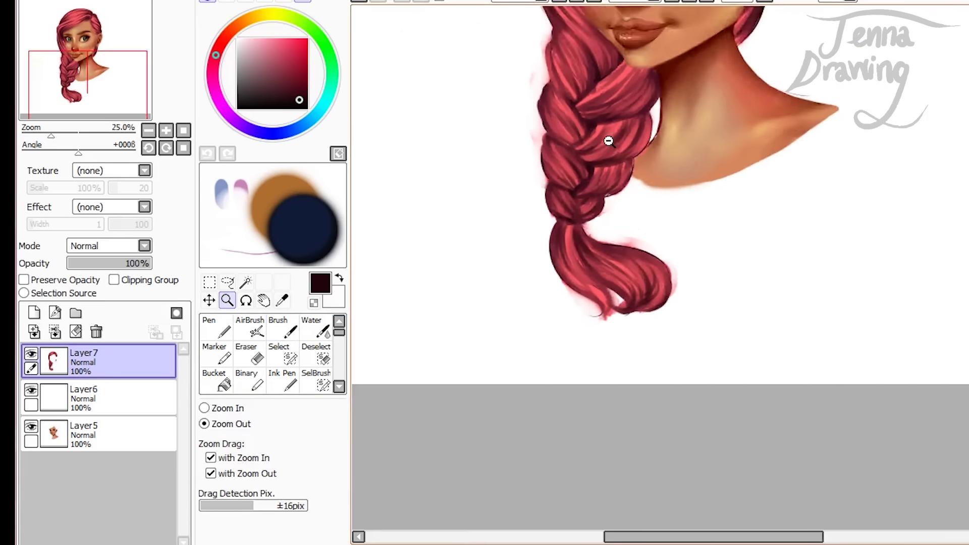
{"action": "left_click", "coordinate": [609, 139]}
{"action": "left_click", "coordinate": [613, 132]}
{"action": "left_click_drag", "start_coordinate": [579, 29], "coordinate": [866, 405]}
{"action": "left_click", "coordinate": [283, 328]}
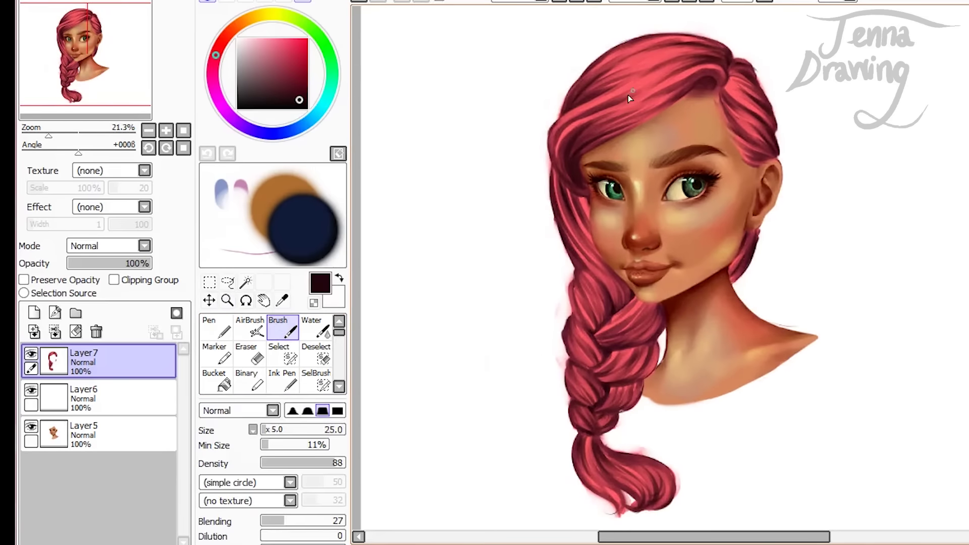
{"action": "left_click", "coordinate": [593, 96], "text": "alt"}
{"action": "mouse_move", "coordinate": [620, 78]}
{"action": "left_mouse_down"}
{"action": "mouse_move", "coordinate": [699, 53]}
{"action": "mouse_move", "coordinate": [671, 54]}
{"action": "left_mouse_up"}
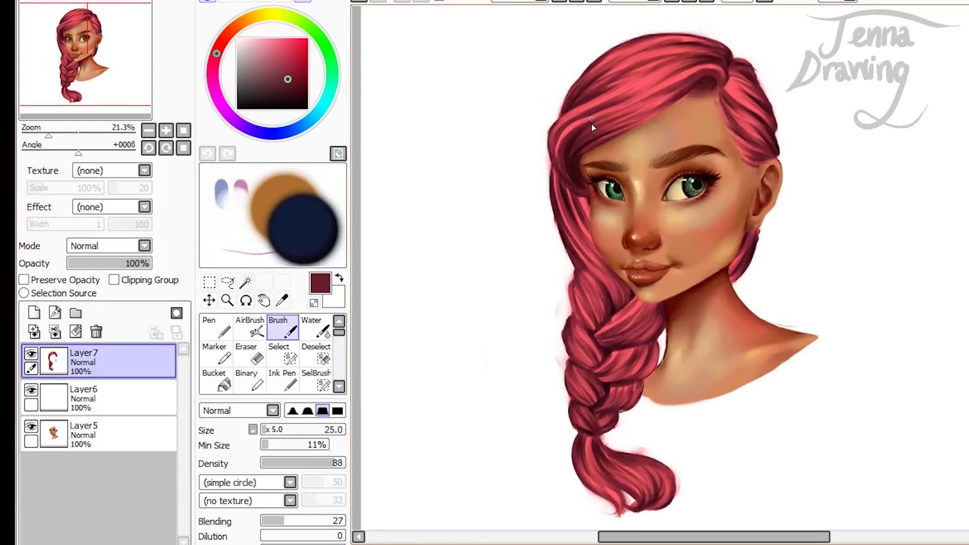
{"action": "left_click_drag", "start_coordinate": [625, 137], "coordinate": [694, 77]}
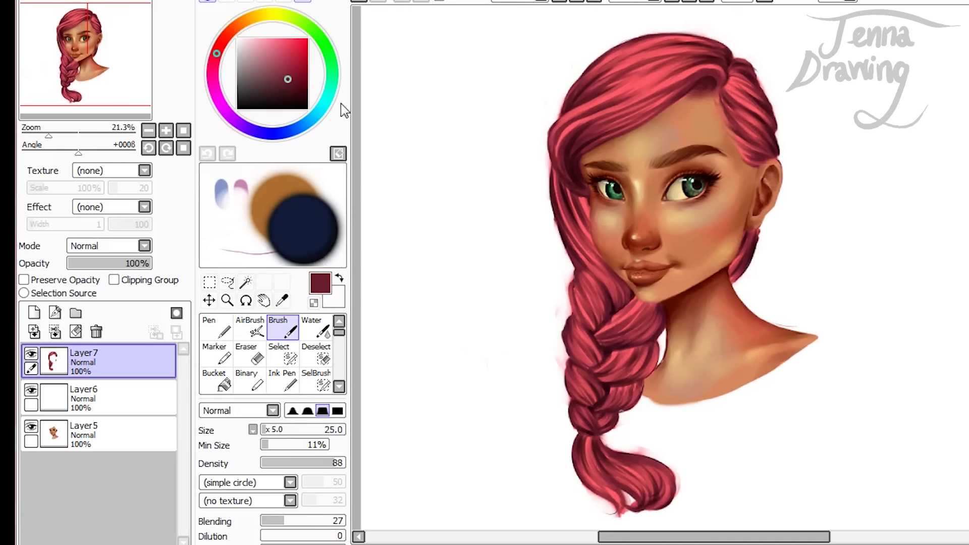
Step: Adjust the hair layer's Hue to +2 and Saturation to +34
{"action": "left_click", "coordinate": [320, 1]}
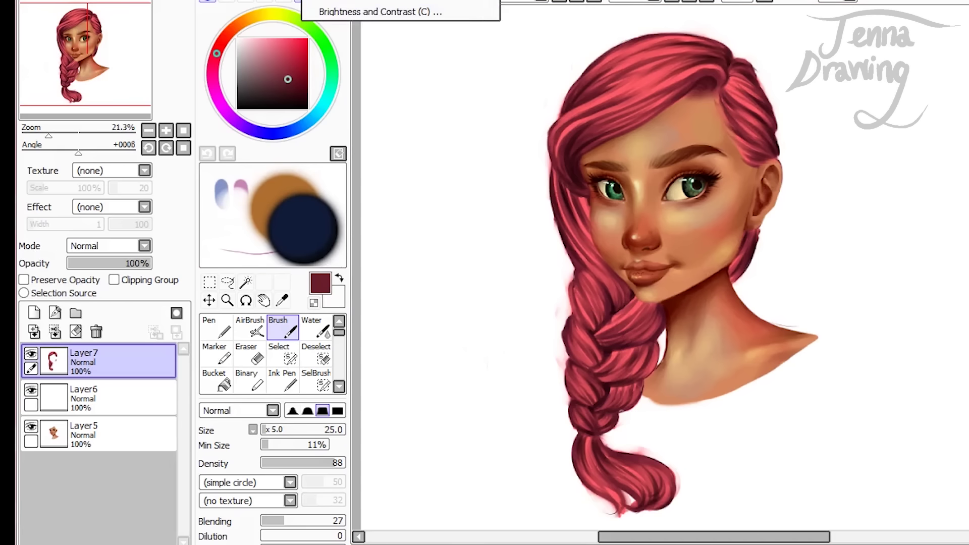
{"action": "left_click", "coordinate": [375, 2]}
{"action": "left_click_drag", "start_coordinate": [580, 29], "coordinate": [381, 123]}
{"action": "left_click_drag", "start_coordinate": [338, 163], "coordinate": [360, 167]}
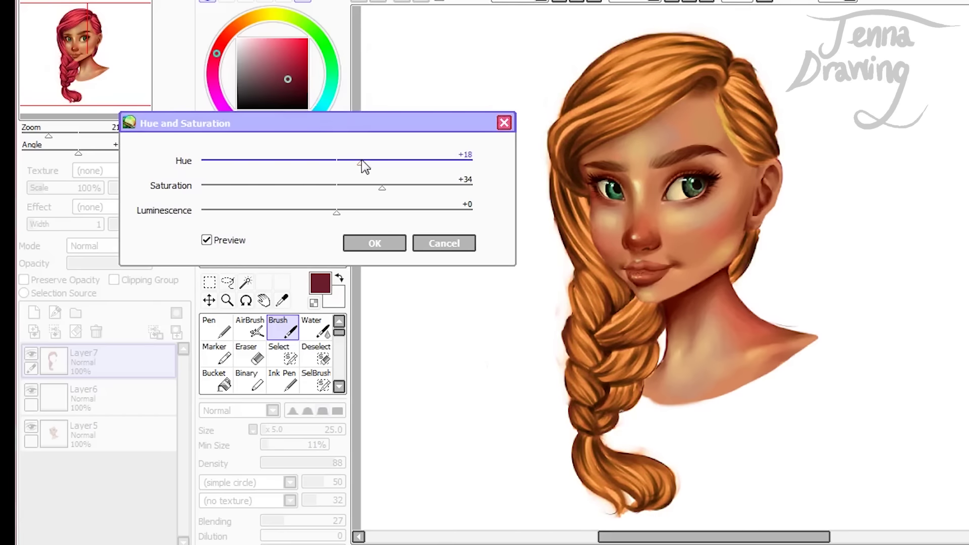
{"action": "left_click_drag", "start_coordinate": [361, 160], "coordinate": [343, 180]}
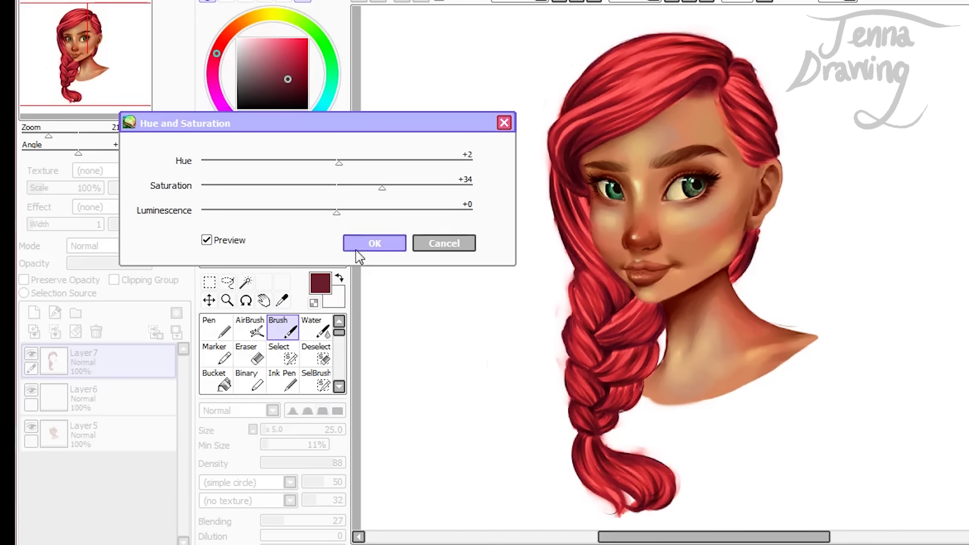
{"action": "left_click", "coordinate": [374, 244]}
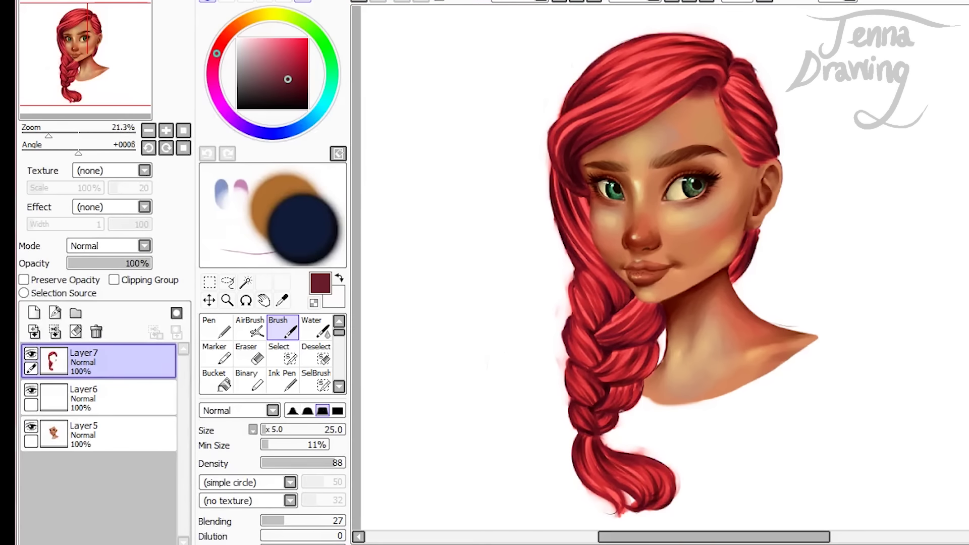
Step: Set the hair layer's Brightness to -6 and Color Deepen to -12
{"action": "left_click", "coordinate": [319, 0]}
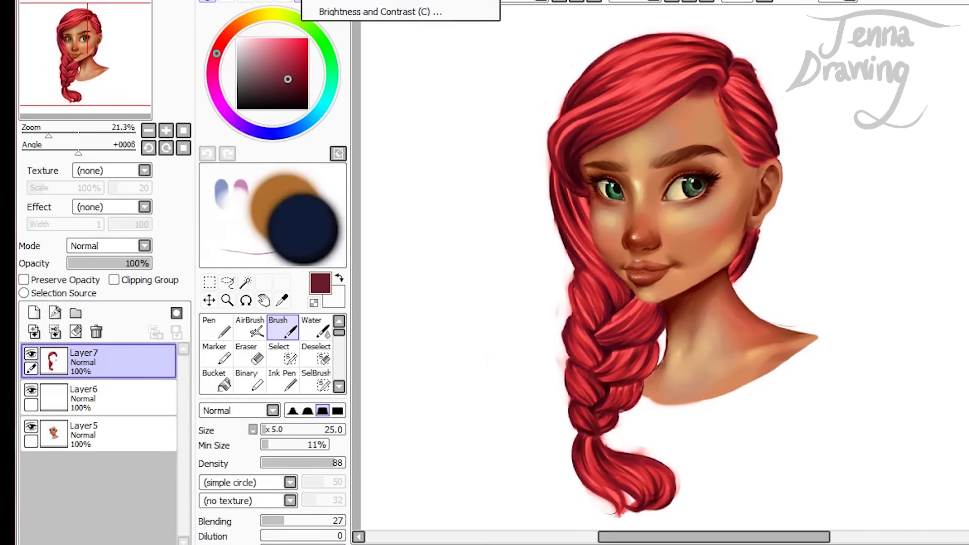
{"action": "left_click", "coordinate": [370, 13]}
{"action": "mouse_move", "coordinate": [324, 73]}
{"action": "left_mouse_down"}
{"action": "mouse_move", "coordinate": [346, 71]}
{"action": "mouse_move", "coordinate": [284, 89]}
{"action": "mouse_move", "coordinate": [316, 83]}
{"action": "left_mouse_up"}
{"action": "left_click_drag", "start_coordinate": [324, 124], "coordinate": [308, 124]}
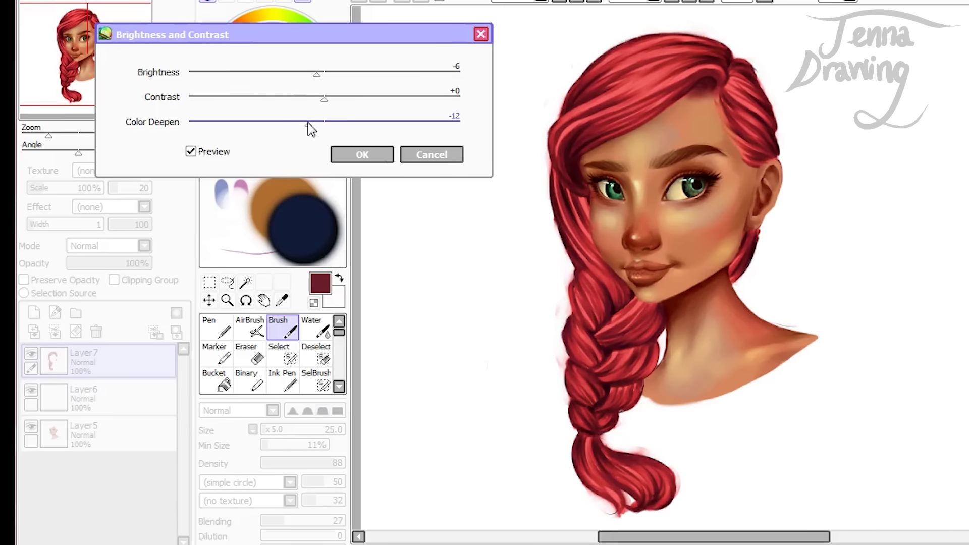
{"action": "left_click", "coordinate": [351, 156]}
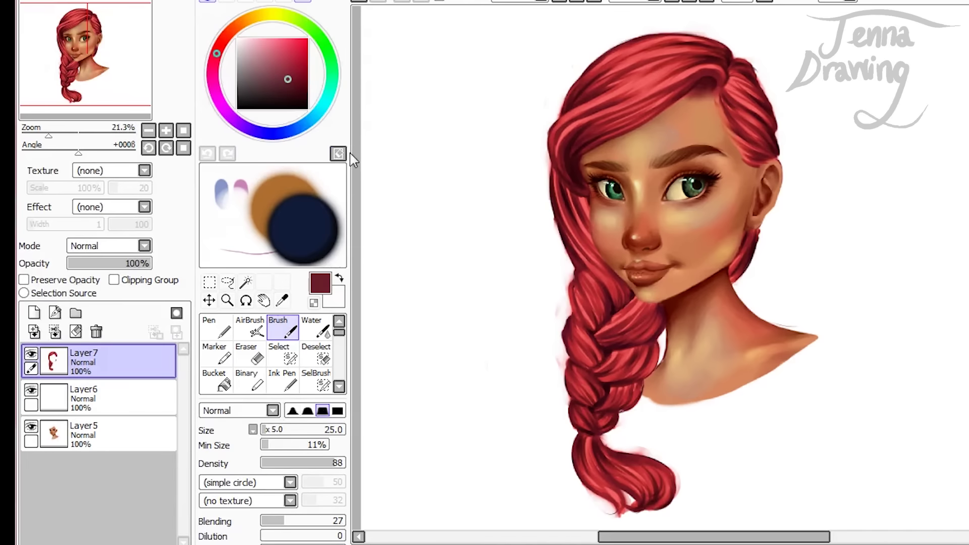
Step: Add a new layer above the painted hair layer
{"action": "left_click", "coordinate": [34, 313]}
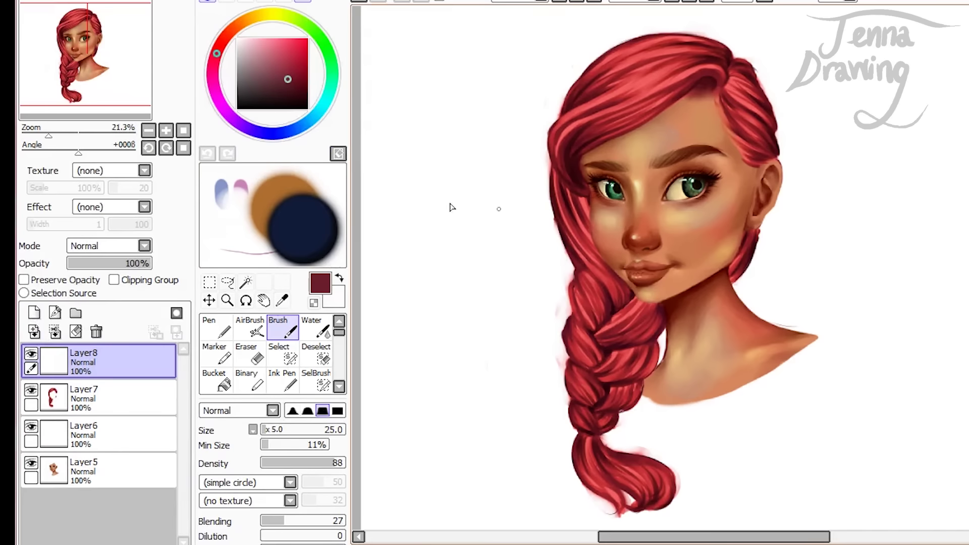
{"action": "left_click", "coordinate": [227, 300]}
{"action": "left_click_drag", "start_coordinate": [517, 45], "coordinate": [806, 194]}
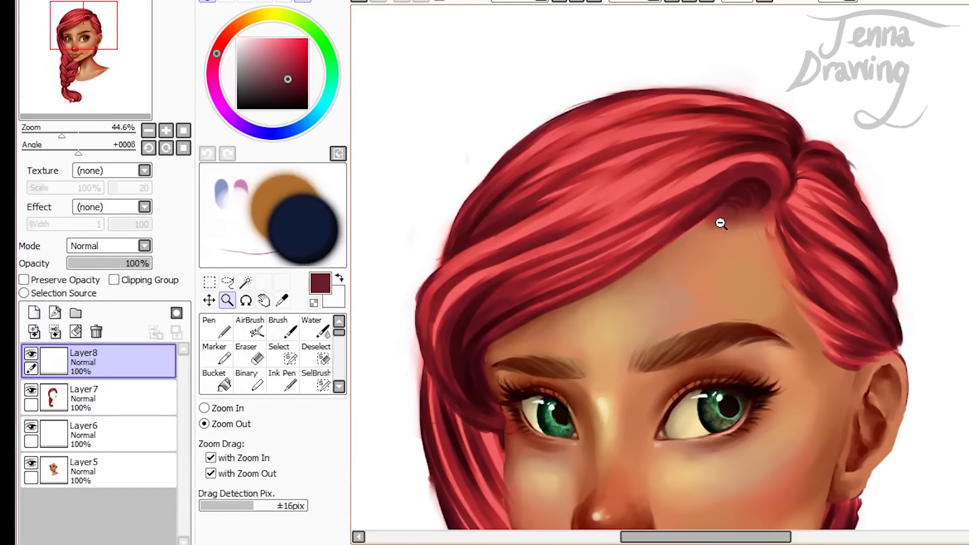
{"action": "left_click", "coordinate": [679, 235]}
{"action": "left_click_drag", "start_coordinate": [506, 127], "coordinate": [713, 257]}
Step: Try a light blue highlight stroke across the swept hair using the Brush at size 40 and density 67
{"action": "left_click", "coordinate": [286, 68]}
{"action": "left_click_drag", "start_coordinate": [286, 67], "coordinate": [271, 44]}
{"action": "left_click_drag", "start_coordinate": [319, 107], "coordinate": [315, 115]}
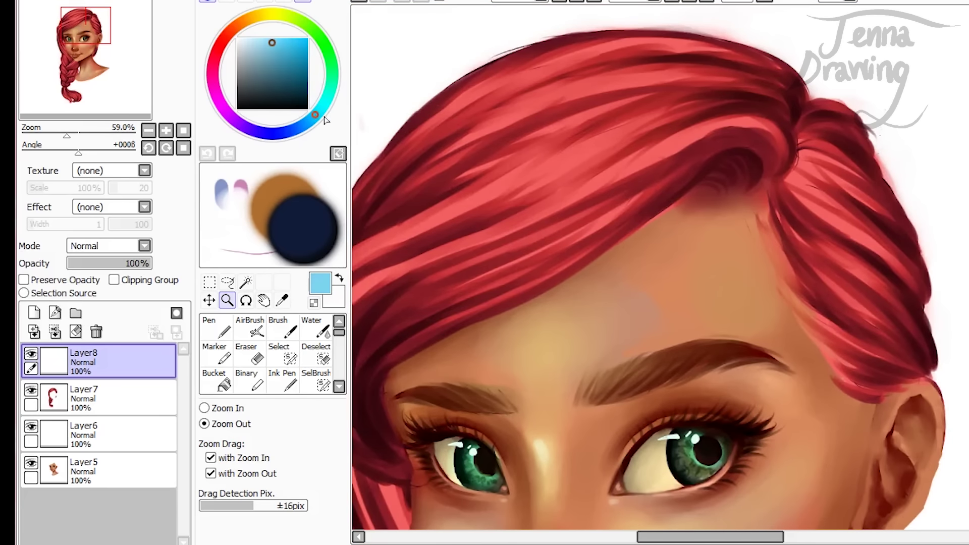
{"action": "left_click", "coordinate": [225, 330]}
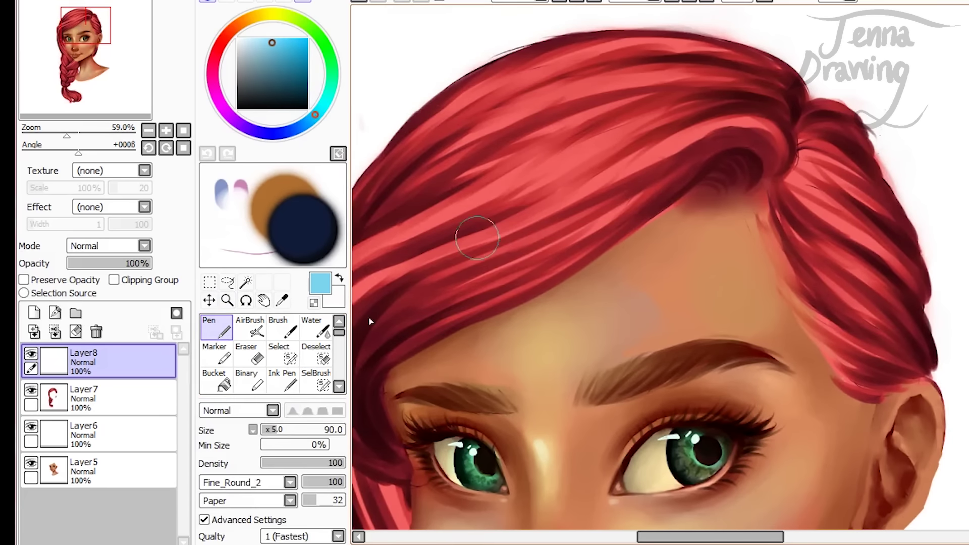
{"action": "left_click", "coordinate": [290, 327]}
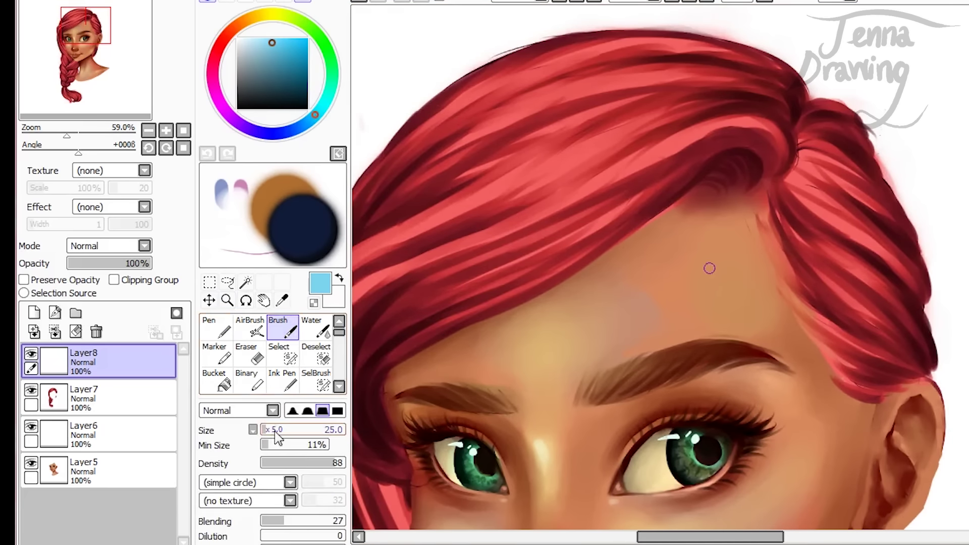
{"action": "left_click", "coordinate": [318, 464]}
{"action": "mouse_move", "coordinate": [648, 157]}
{"action": "left_mouse_down"}
{"action": "mouse_move", "coordinate": [444, 252]}
{"action": "mouse_move", "coordinate": [389, 303]}
{"action": "left_mouse_up"}
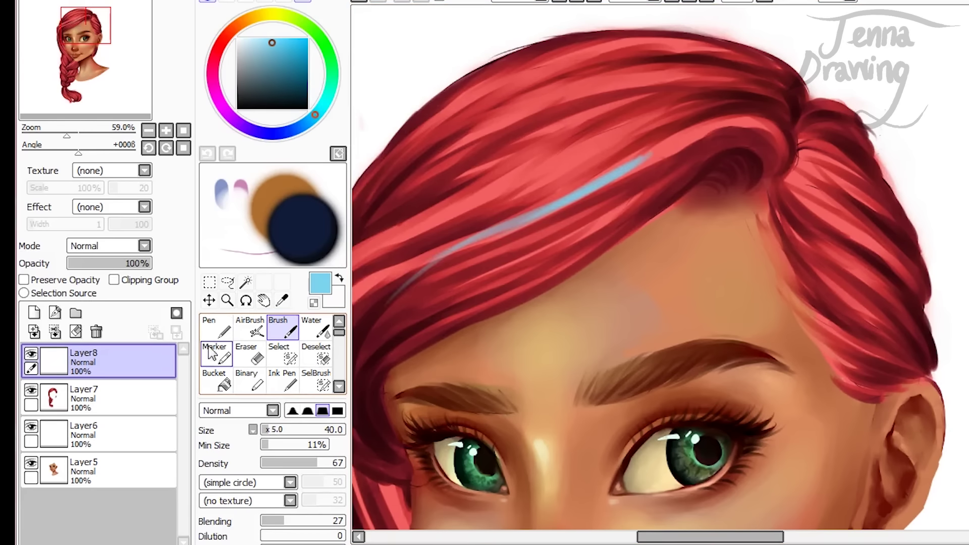
{"action": "left_click", "coordinate": [227, 300]}
{"action": "left_click", "coordinate": [544, 204]}
{"action": "left_click", "coordinate": [544, 204]}
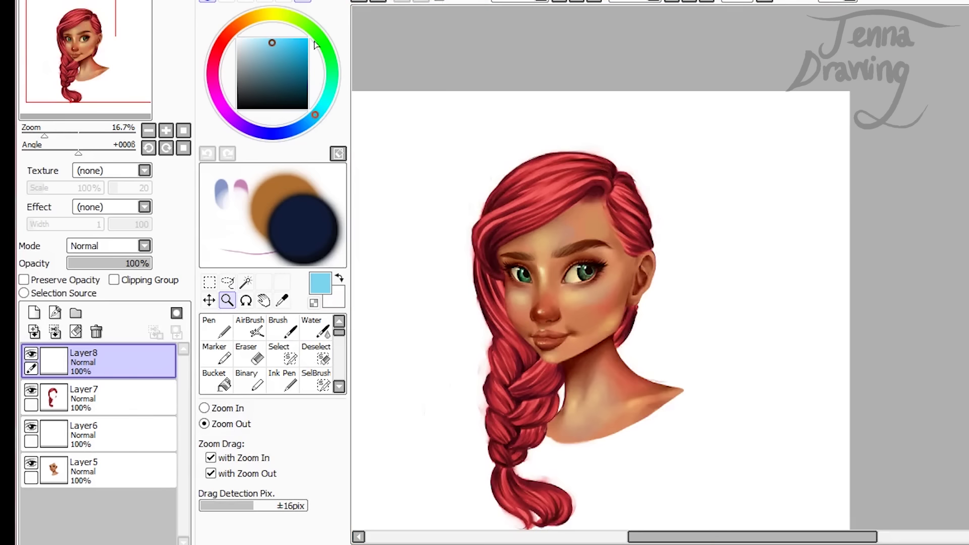
Step: Paint light orange highlights across the lower swept fringe using the Brush at size 40 and density 46
{"action": "left_click", "coordinate": [249, 19]}
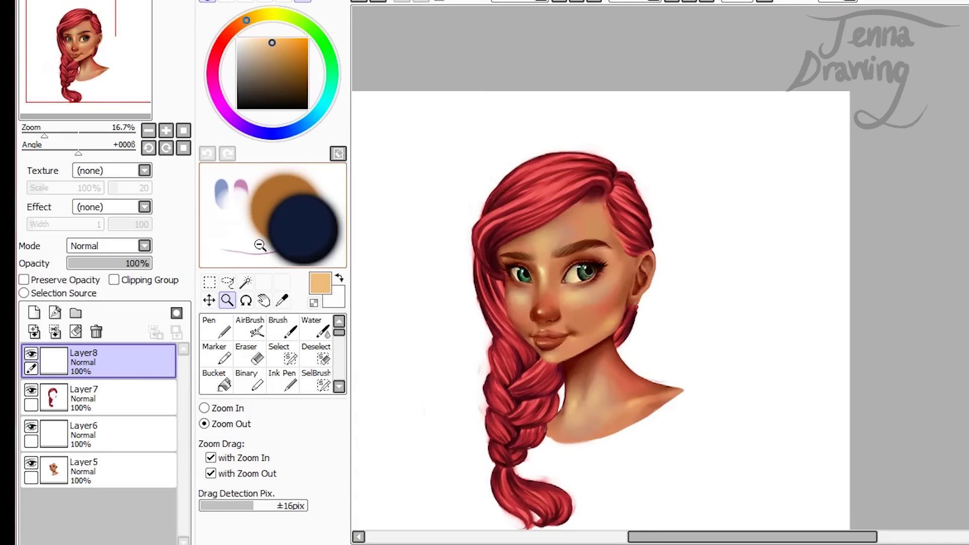
{"action": "left_click_drag", "start_coordinate": [495, 144], "coordinate": [631, 272]}
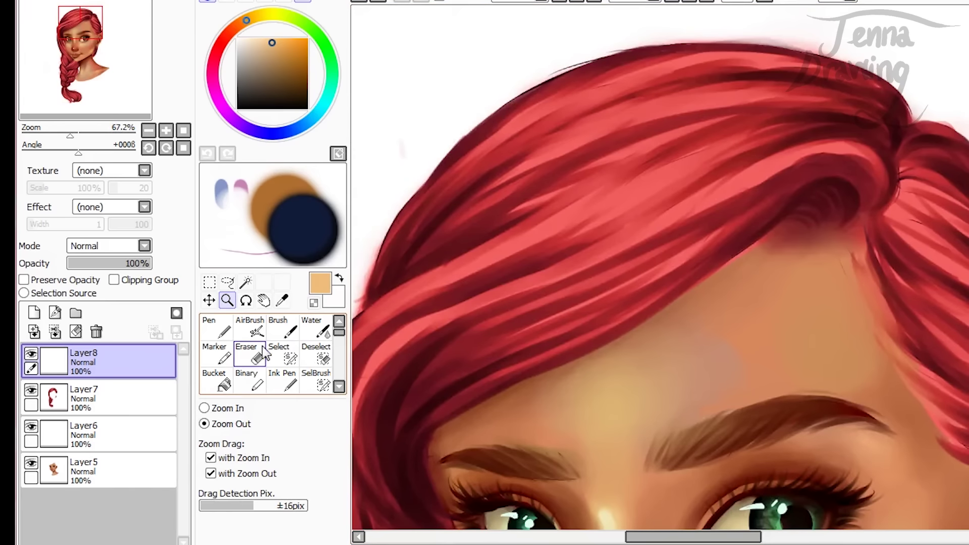
{"action": "left_click", "coordinate": [216, 328]}
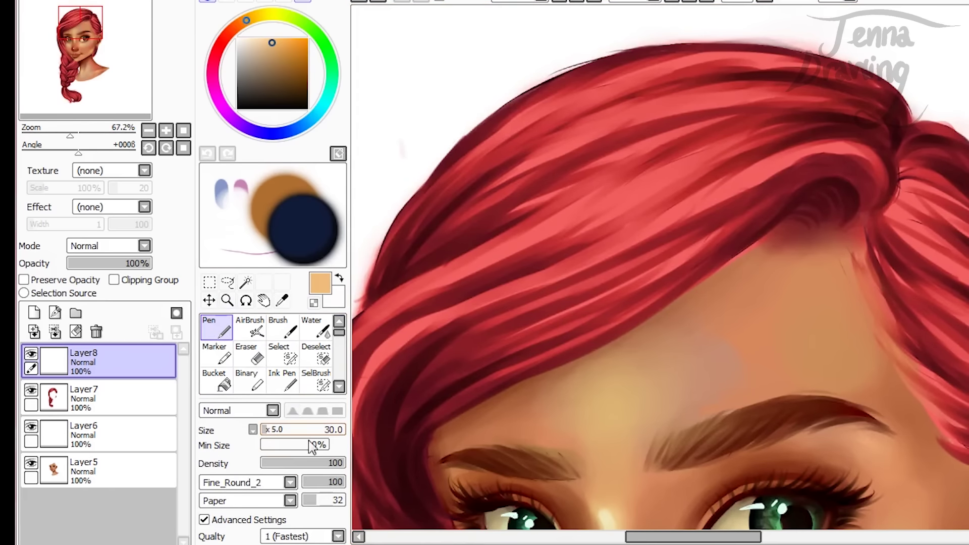
{"action": "left_click", "coordinate": [283, 328]}
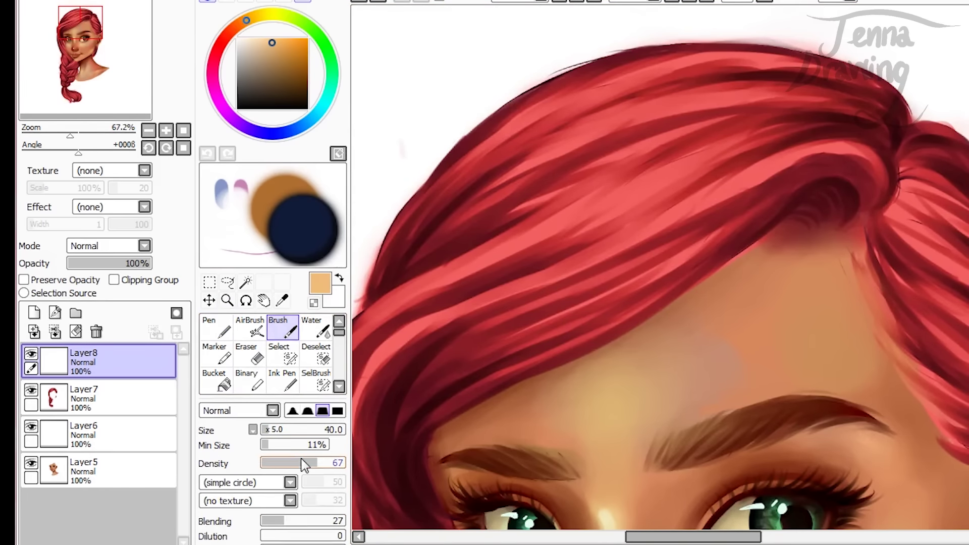
{"action": "mouse_move", "coordinate": [446, 286]}
{"action": "left_mouse_down"}
{"action": "mouse_move", "coordinate": [552, 210]}
{"action": "mouse_move", "coordinate": [683, 150]}
{"action": "left_mouse_up"}
{"action": "left_click_drag", "start_coordinate": [455, 313], "coordinate": [625, 204]}
{"action": "left_click_drag", "start_coordinate": [485, 334], "coordinate": [646, 252]}
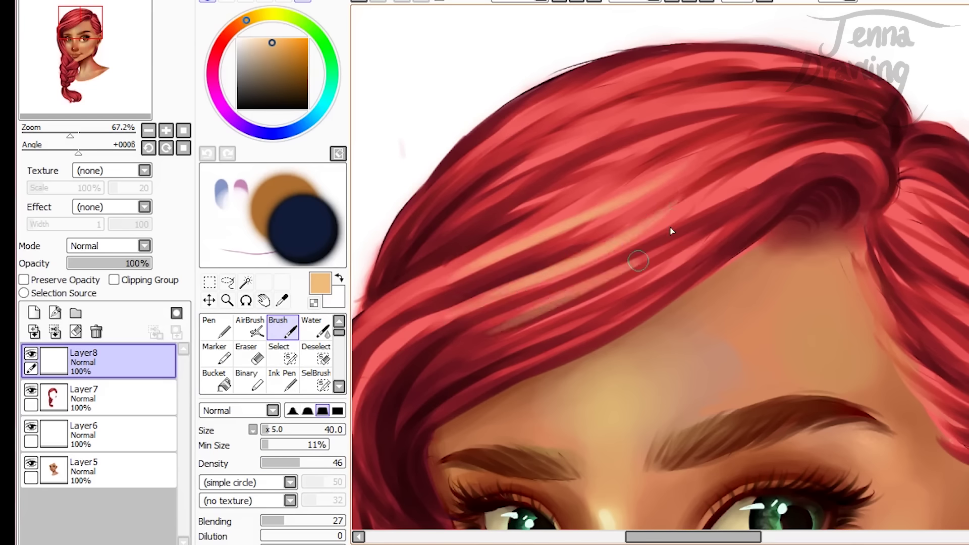
{"action": "left_click_drag", "start_coordinate": [428, 389], "coordinate": [613, 283]}
{"action": "left_click_drag", "start_coordinate": [542, 333], "coordinate": [666, 271]}
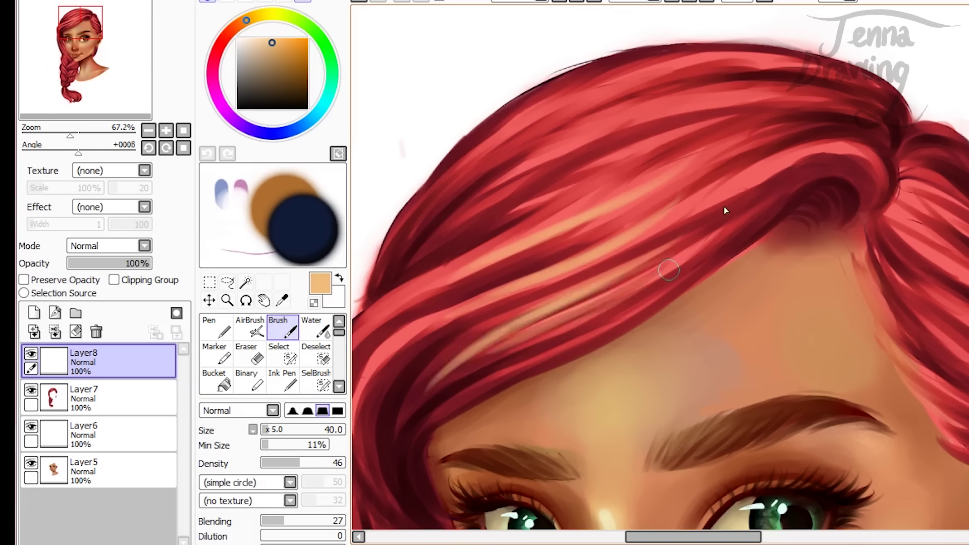
Step: Extend the light orange highlight strands over the crown and along the fringe's lower edge
{"action": "mouse_move", "coordinate": [440, 225]}
{"action": "left_mouse_down"}
{"action": "mouse_move", "coordinate": [603, 130]}
{"action": "mouse_move", "coordinate": [705, 102]}
{"action": "left_mouse_up"}
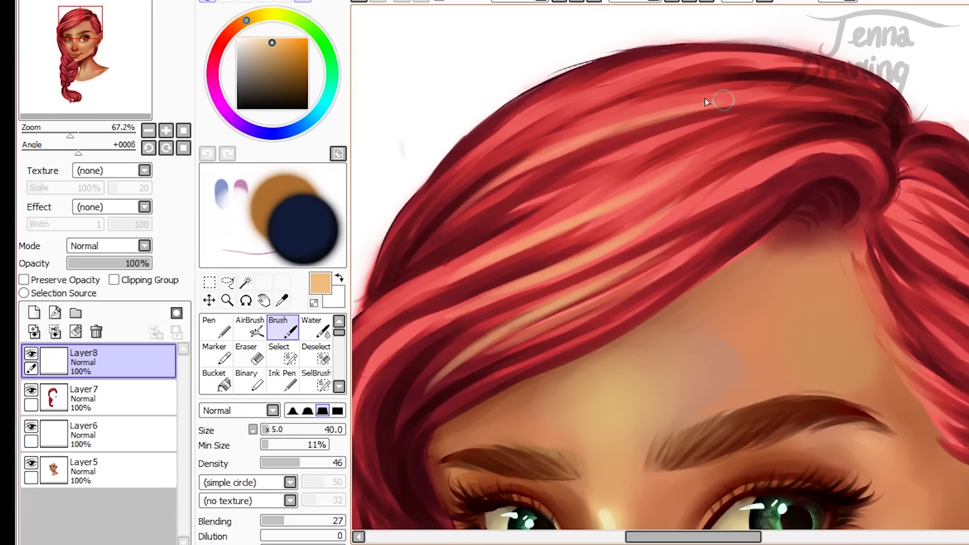
{"action": "left_click_drag", "start_coordinate": [482, 161], "coordinate": [686, 75]}
{"action": "left_click_drag", "start_coordinate": [480, 156], "coordinate": [653, 83]}
{"action": "left_click_drag", "start_coordinate": [484, 186], "coordinate": [605, 132]}
{"action": "left_click_drag", "start_coordinate": [499, 209], "coordinate": [663, 142]}
{"action": "left_click_drag", "start_coordinate": [578, 173], "coordinate": [695, 136]}
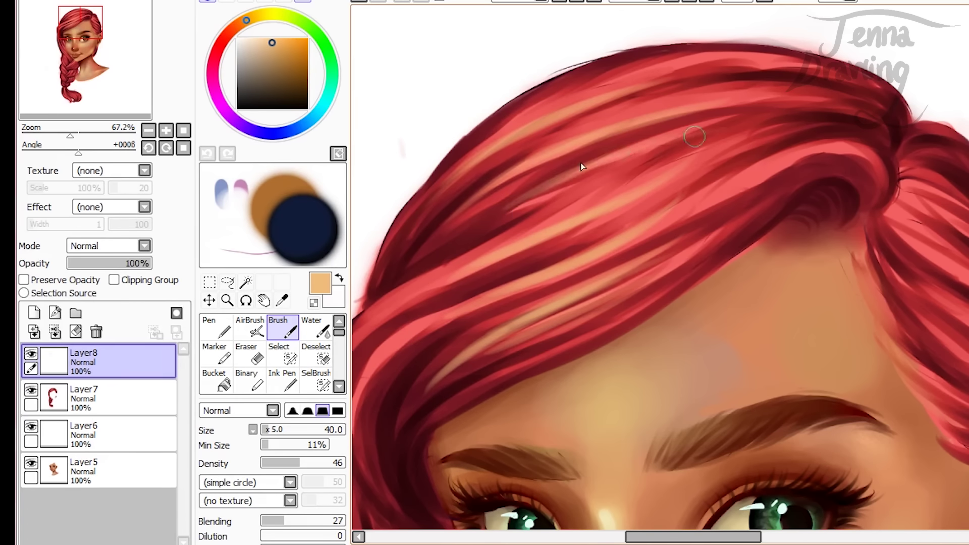
{"action": "left_click_drag", "start_coordinate": [624, 184], "coordinate": [672, 164]}
{"action": "left_click_drag", "start_coordinate": [534, 294], "coordinate": [694, 207]}
{"action": "left_click_drag", "start_coordinate": [525, 327], "coordinate": [706, 235]}
{"action": "left_click_drag", "start_coordinate": [523, 355], "coordinate": [752, 216]}
Step: Paint light orange highlights down the pulled-back side hair above the ear, working in a flipped view
{"action": "left_click", "coordinate": [763, 1]}
{"action": "left_click_drag", "start_coordinate": [489, 177], "coordinate": [437, 217]}
{"action": "left_click_drag", "start_coordinate": [446, 283], "coordinate": [403, 323]}
{"action": "left_click_drag", "start_coordinate": [456, 301], "coordinate": [402, 363]}
{"action": "left_click_drag", "start_coordinate": [474, 329], "coordinate": [410, 392]}
{"action": "left_click_drag", "start_coordinate": [482, 373], "coordinate": [404, 439]}
{"action": "left_click", "coordinate": [763, 1]}
Step: Paint light orange highlights on the upper braid sections beside the jaw using the Brush at size 40
{"action": "left_click", "coordinate": [227, 300]}
{"action": "left_click", "coordinate": [474, 327]}
{"action": "mouse_move", "coordinate": [411, 206]}
{"action": "left_mouse_down"}
{"action": "mouse_move", "coordinate": [474, 326]}
{"action": "mouse_move", "coordinate": [581, 404]}
{"action": "left_mouse_up"}
{"action": "left_click", "coordinate": [306, 336]}
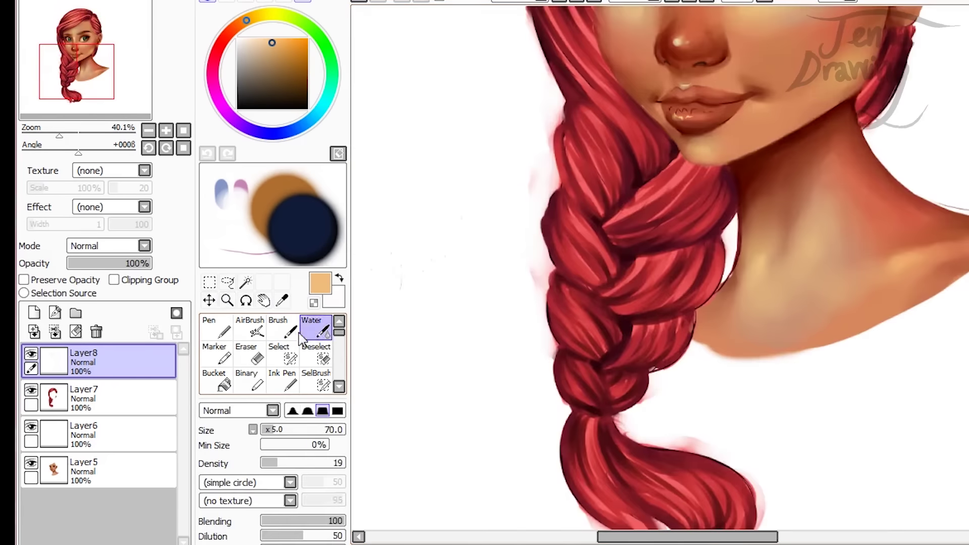
{"action": "left_click", "coordinate": [286, 330]}
{"action": "left_click_drag", "start_coordinate": [625, 217], "coordinate": [696, 169]}
{"action": "left_click_drag", "start_coordinate": [693, 207], "coordinate": [718, 194]}
{"action": "left_click_drag", "start_coordinate": [585, 199], "coordinate": [617, 121]}
{"action": "left_click_drag", "start_coordinate": [626, 259], "coordinate": [640, 245]}
{"action": "left_click_drag", "start_coordinate": [679, 293], "coordinate": [699, 260]}
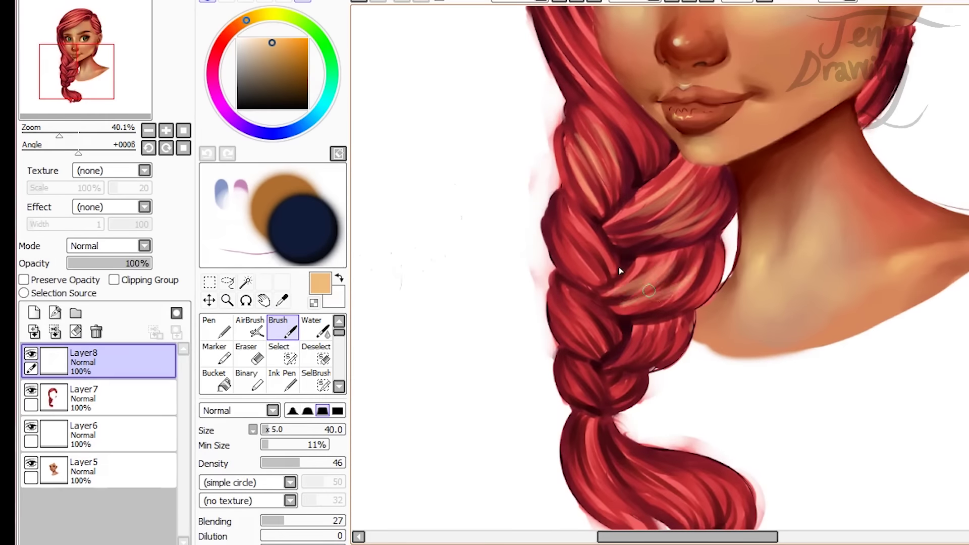
Step: Paint light orange highlights on the middle and lower sections of the braid
{"action": "left_click_drag", "start_coordinate": [558, 268], "coordinate": [605, 223]}
{"action": "left_click_drag", "start_coordinate": [616, 368], "coordinate": [656, 332]}
{"action": "left_click_drag", "start_coordinate": [646, 366], "coordinate": [687, 321]}
{"action": "left_click_drag", "start_coordinate": [561, 309], "coordinate": [595, 347]}
{"action": "left_click_drag", "start_coordinate": [573, 300], "coordinate": [619, 335]}
Step: Add light orange highlight strands around the braid's tie and along its loose tail
{"action": "scroll", "coordinate": [605, 323], "scroll_direction": "down", "scroll_amount": 3}
{"action": "left_click_drag", "start_coordinate": [568, 271], "coordinate": [591, 293]}
{"action": "left_click_drag", "start_coordinate": [637, 265], "coordinate": [614, 290]}
{"action": "left_click_drag", "start_coordinate": [575, 359], "coordinate": [636, 426]}
{"action": "left_click_drag", "start_coordinate": [587, 329], "coordinate": [659, 401]}
{"action": "left_click_drag", "start_coordinate": [618, 365], "coordinate": [688, 417]}
Step: Add a new layer above the orange highlights and set its blending mode to Luminosity
{"action": "scroll", "coordinate": [626, 328], "scroll_direction": "up", "scroll_amount": 9}
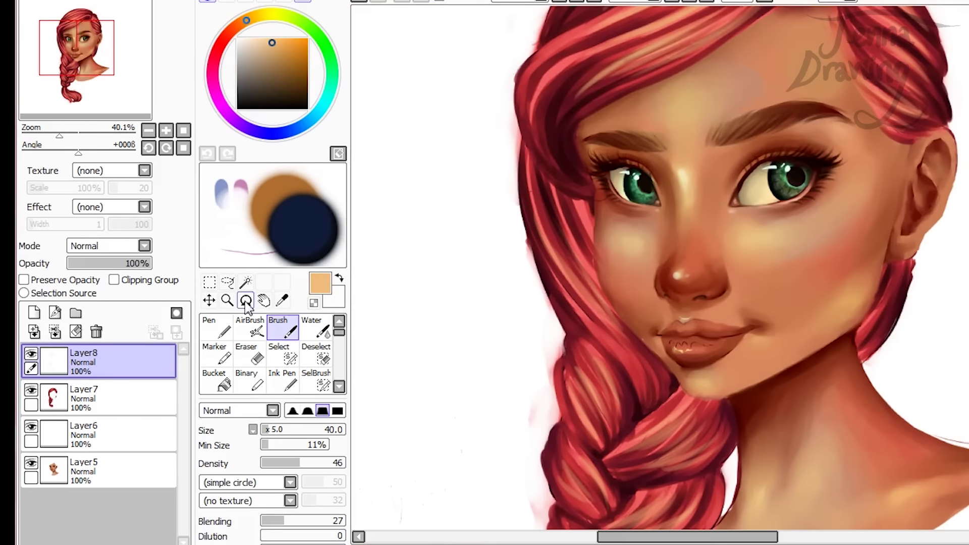
{"action": "left_click", "coordinate": [227, 300]}
{"action": "left_click", "coordinate": [593, 182]}
{"action": "left_click", "coordinate": [593, 182]}
{"action": "left_click", "coordinate": [595, 180]}
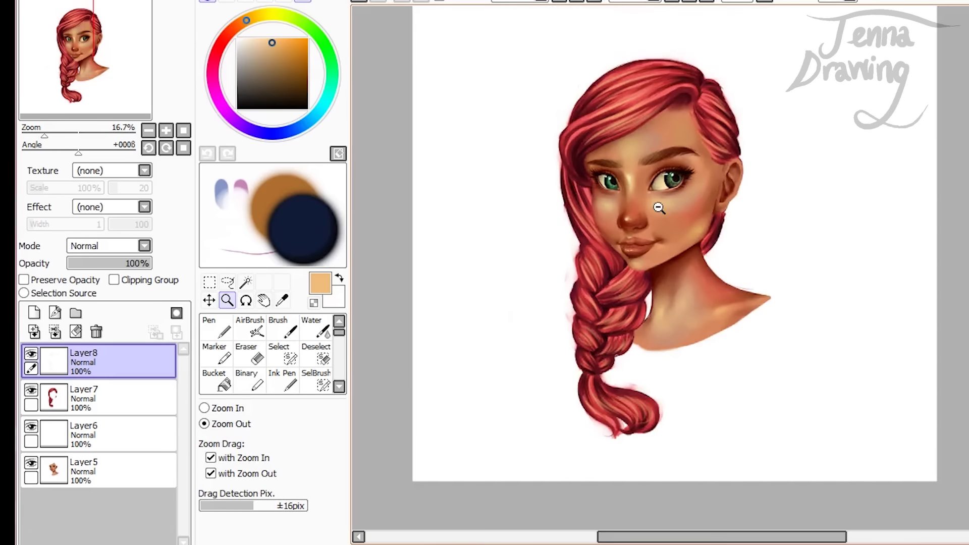
{"action": "left_click_drag", "start_coordinate": [559, 61], "coordinate": [723, 188]}
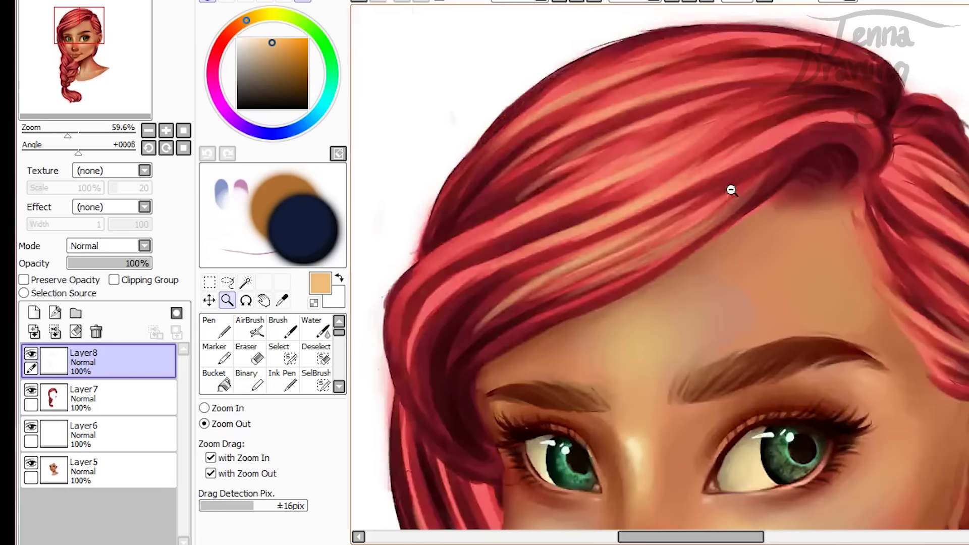
{"action": "left_click", "coordinate": [36, 313]}
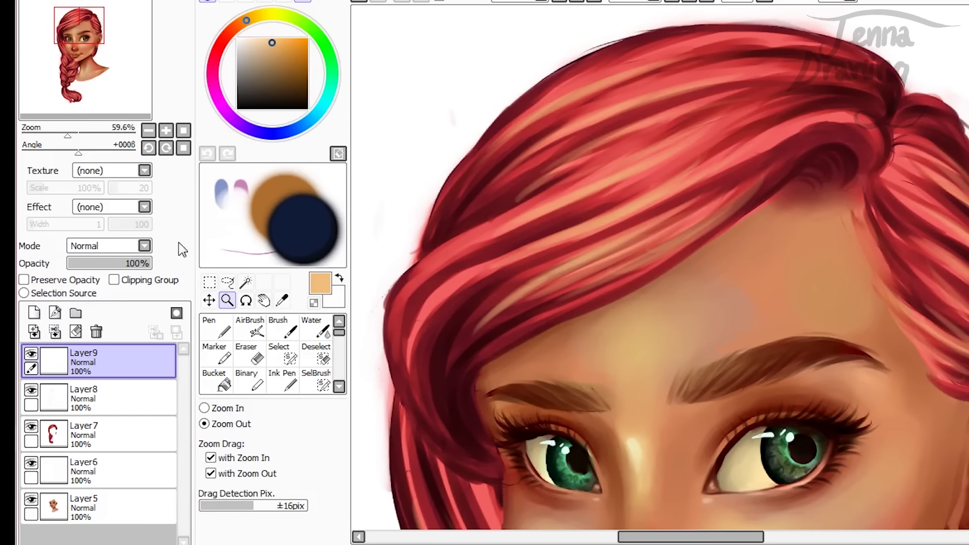
{"action": "left_click", "coordinate": [251, 327]}
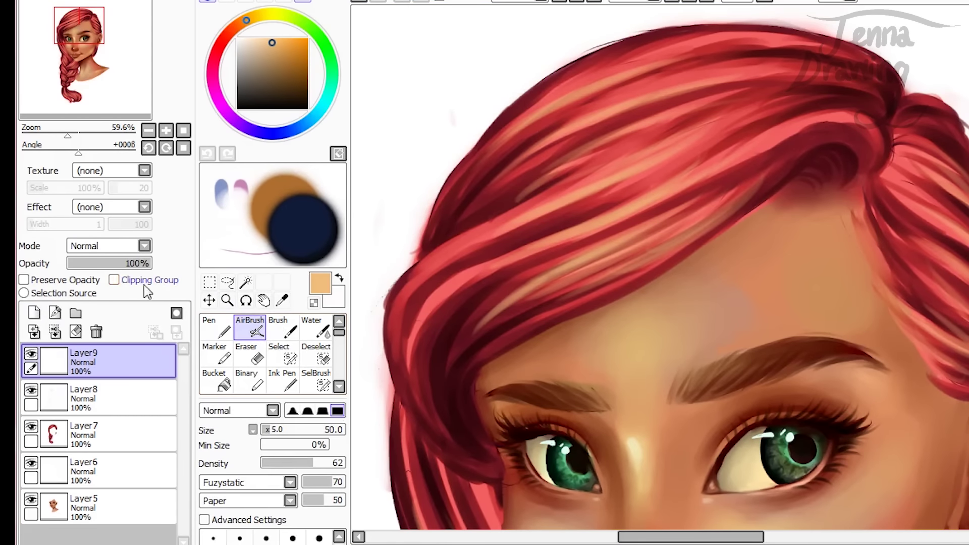
{"action": "left_click", "coordinate": [131, 250]}
{"action": "left_click", "coordinate": [117, 299]}
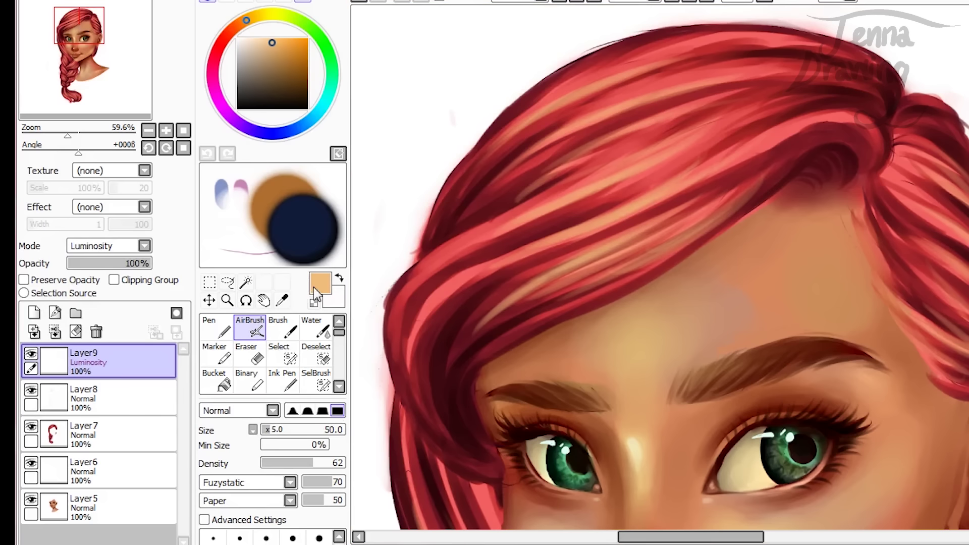
Step: Paint thin bright yellow glints across the crown on the Luminosity layer using the AirBrush at size 5
{"action": "left_click", "coordinate": [271, 17]}
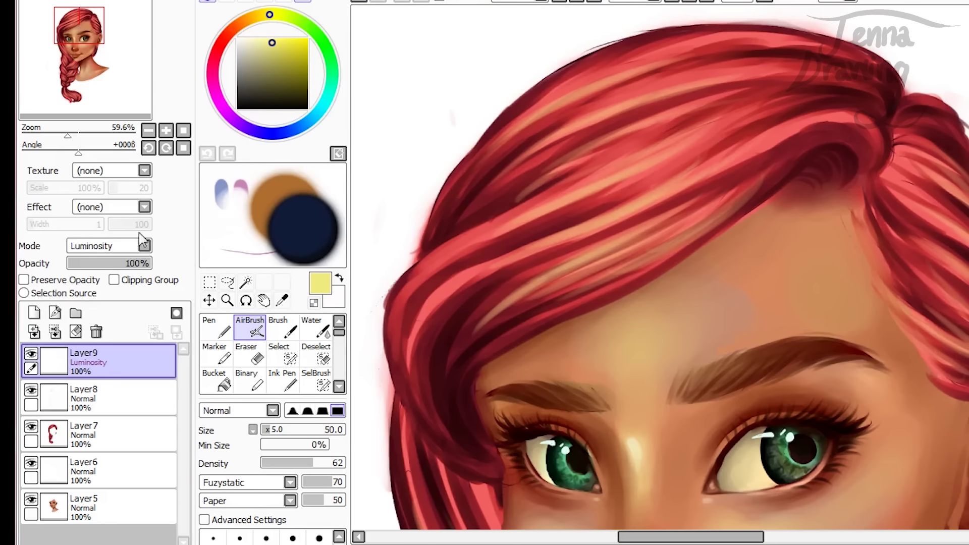
{"action": "left_click_drag", "start_coordinate": [288, 54], "coordinate": [308, 39]}
{"action": "mouse_move", "coordinate": [576, 331]}
{"action": "left_mouse_down"}
{"action": "mouse_move", "coordinate": [697, 342]}
{"action": "mouse_move", "coordinate": [799, 299]}
{"action": "left_mouse_up"}
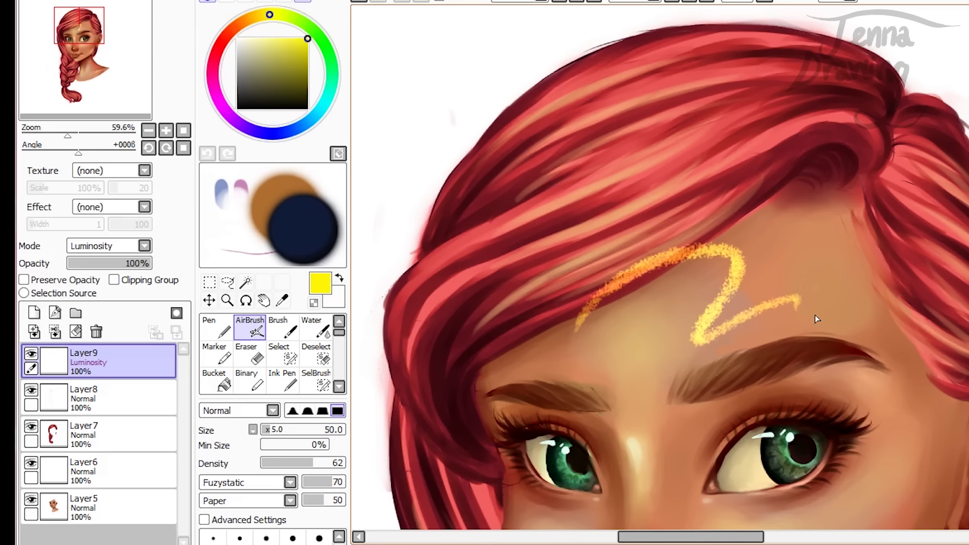
{"action": "key", "text": "ctrl+z"}
{"action": "left_click", "coordinate": [265, 429]}
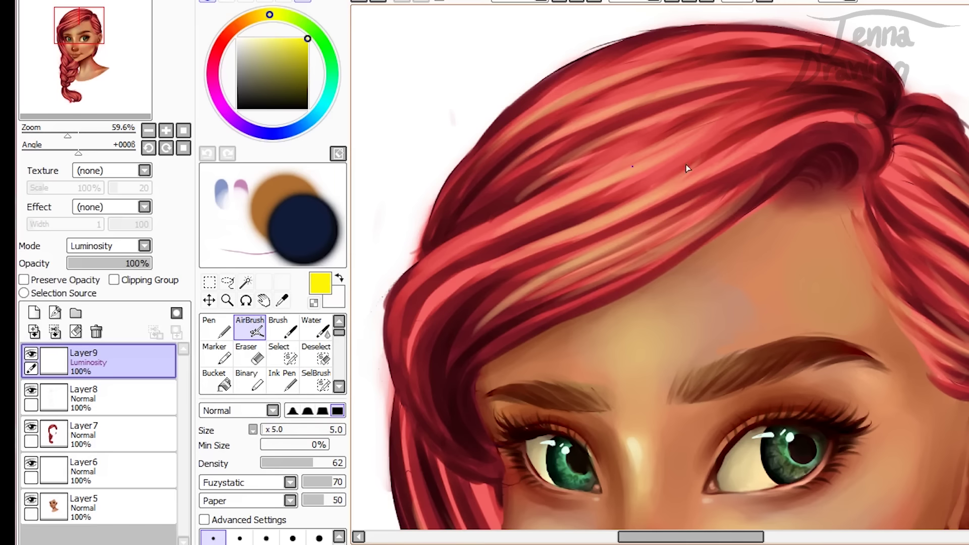
{"action": "mouse_move", "coordinate": [522, 216]}
{"action": "left_mouse_down"}
{"action": "mouse_move", "coordinate": [623, 165]}
{"action": "mouse_move", "coordinate": [651, 169]}
{"action": "left_mouse_up"}
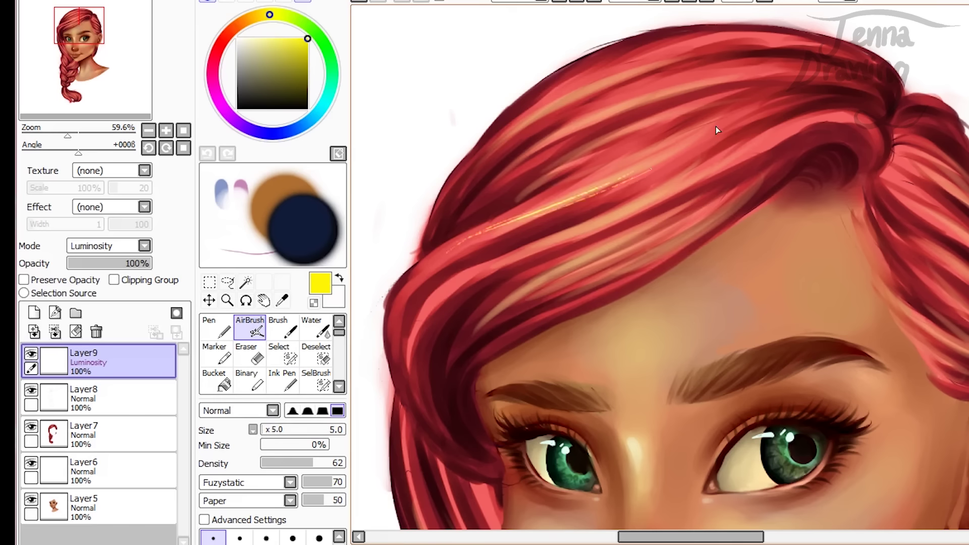
{"action": "left_click_drag", "start_coordinate": [609, 130], "coordinate": [650, 115]}
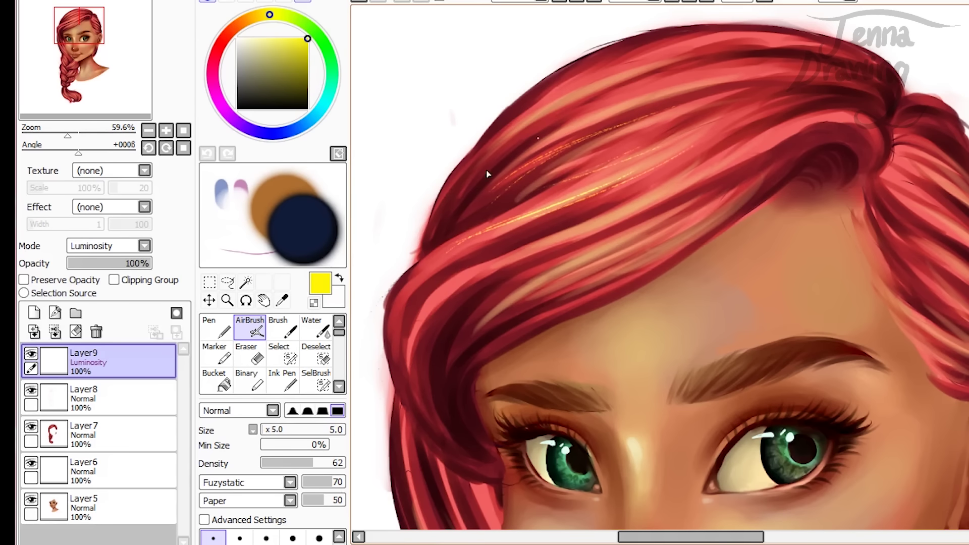
{"action": "left_click_drag", "start_coordinate": [492, 149], "coordinate": [593, 107]}
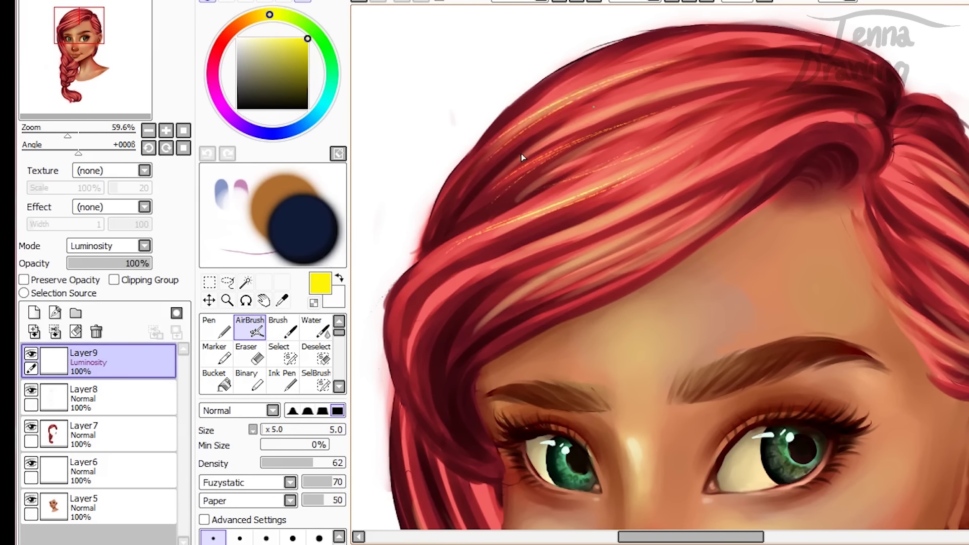
{"action": "left_click_drag", "start_coordinate": [543, 147], "coordinate": [709, 98]}
Step: Add thin bright yellow glints along the lower fringe strands above the forehead
{"action": "left_click_drag", "start_coordinate": [487, 287], "coordinate": [552, 255]}
{"action": "mouse_move", "coordinate": [522, 287]}
{"action": "left_mouse_down"}
{"action": "mouse_move", "coordinate": [716, 211]}
{"action": "mouse_move", "coordinate": [573, 241]}
{"action": "mouse_move", "coordinate": [704, 201]}
{"action": "left_mouse_up"}
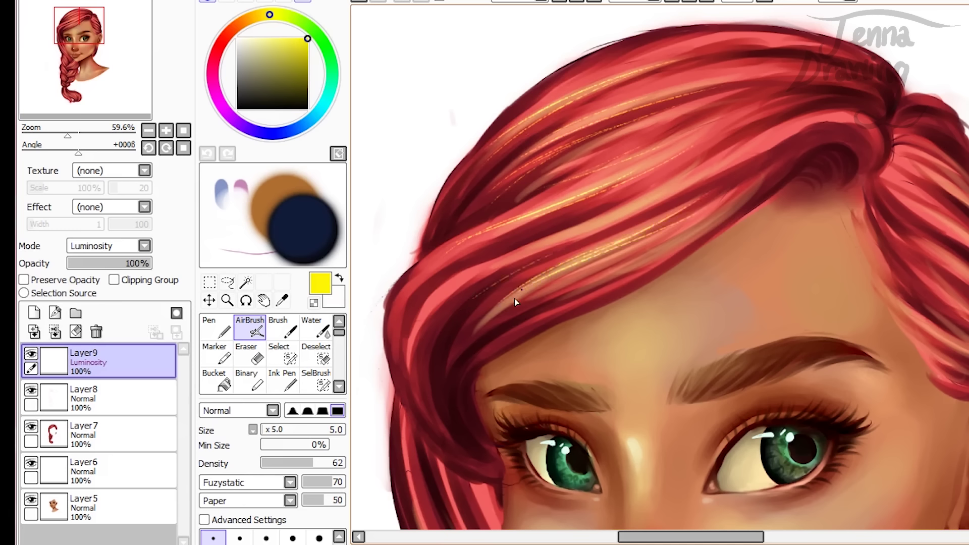
{"action": "left_click_drag", "start_coordinate": [552, 299], "coordinate": [705, 227]}
{"action": "left_click_drag", "start_coordinate": [614, 267], "coordinate": [731, 210]}
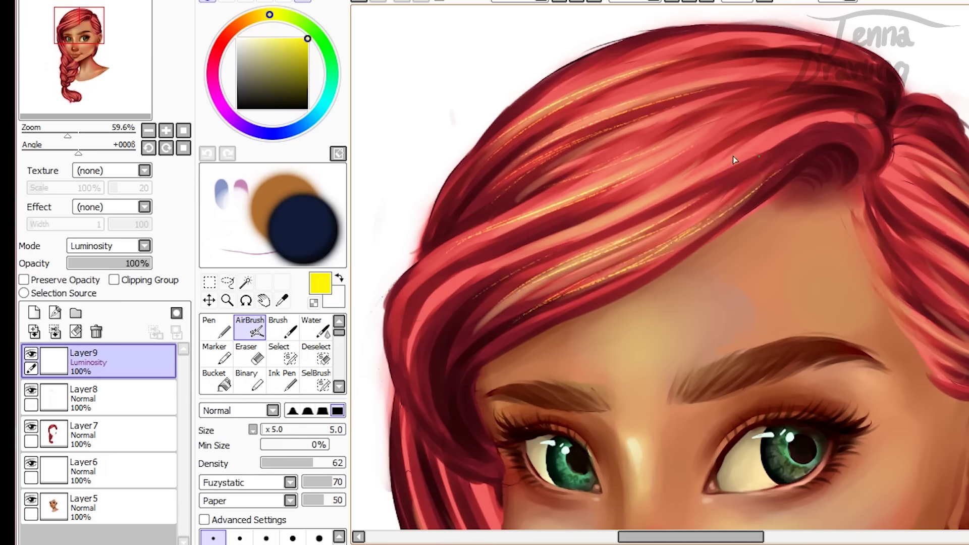
{"action": "left_click_drag", "start_coordinate": [586, 231], "coordinate": [503, 256]}
{"action": "mouse_move", "coordinate": [422, 335]}
{"action": "left_mouse_down"}
{"action": "mouse_move", "coordinate": [501, 281]}
{"action": "mouse_move", "coordinate": [418, 319]}
{"action": "mouse_move", "coordinate": [624, 229]}
{"action": "mouse_move", "coordinate": [516, 266]}
{"action": "mouse_move", "coordinate": [664, 191]}
{"action": "mouse_move", "coordinate": [558, 259]}
{"action": "mouse_move", "coordinate": [656, 219]}
{"action": "left_mouse_up"}
{"action": "left_click_drag", "start_coordinate": [603, 240], "coordinate": [698, 202]}
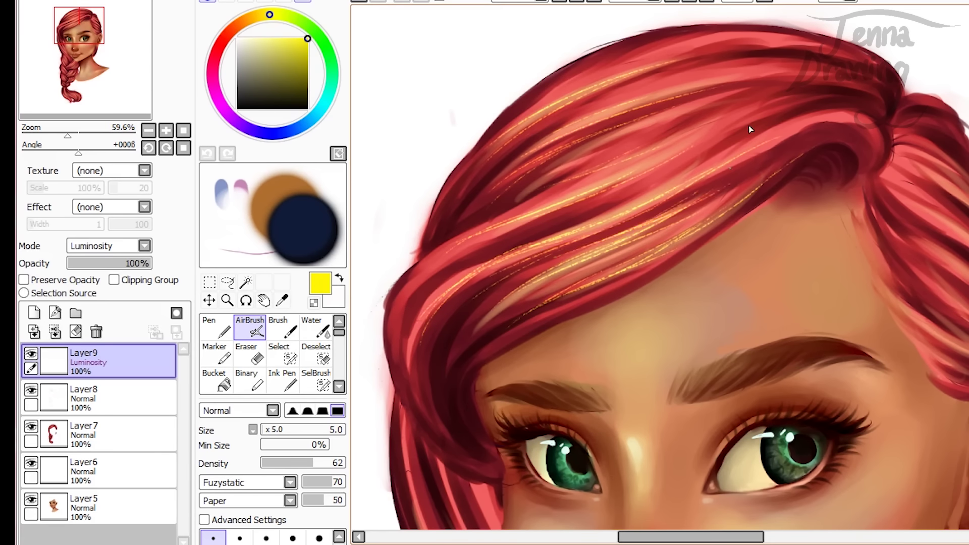
Step: Lower the Luminosity layer's opacity to 76%
{"action": "left_click", "coordinate": [226, 302]}
{"action": "left_click", "coordinate": [479, 232]}
{"action": "left_click", "coordinate": [473, 234]}
{"action": "left_click", "coordinate": [470, 235]}
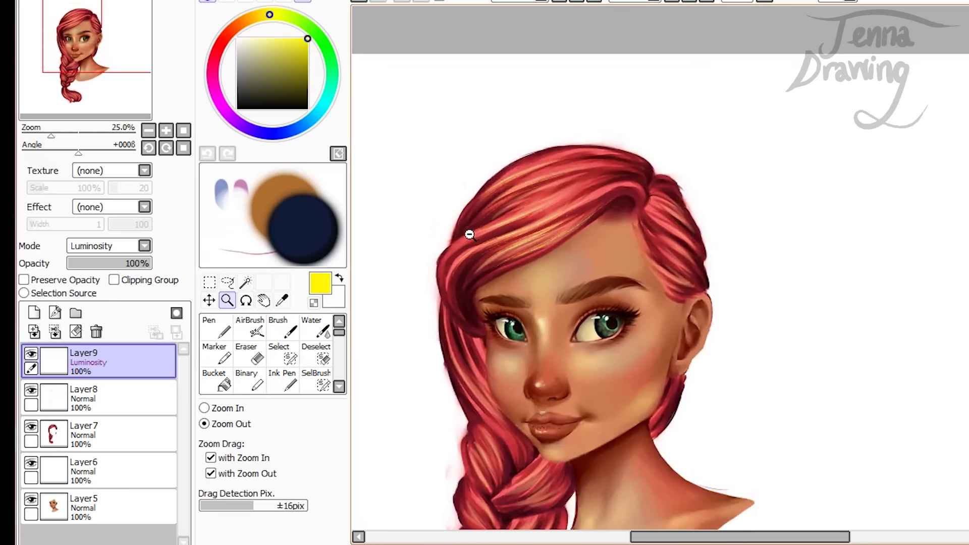
{"action": "left_click", "coordinate": [135, 264]}
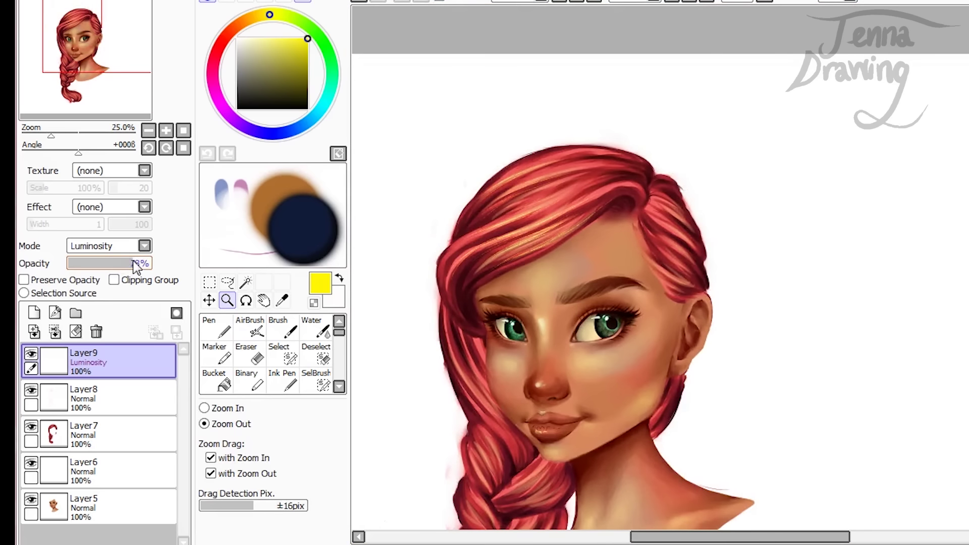
Step: Paint thin yellow glints on the side hair just above the ear using the AirBrush at size 5
{"action": "left_click_drag", "start_coordinate": [485, 147], "coordinate": [685, 287]}
{"action": "left_click", "coordinate": [719, 198]}
{"action": "left_click", "coordinate": [717, 201]}
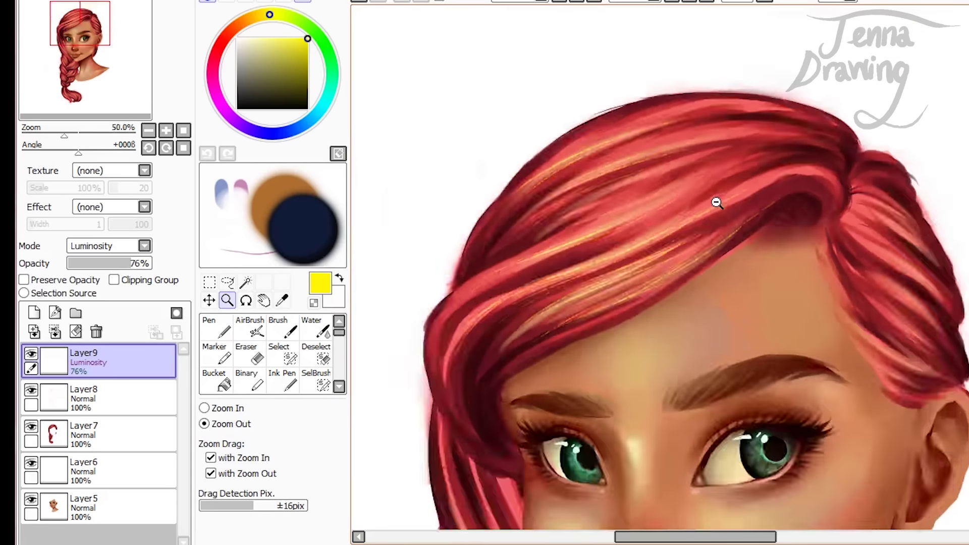
{"action": "left_click", "coordinate": [716, 203]}
{"action": "left_click", "coordinate": [713, 203]}
{"action": "left_click", "coordinate": [711, 203]}
{"action": "left_click", "coordinate": [701, 195]}
{"action": "left_click_drag", "start_coordinate": [675, 159], "coordinate": [844, 282]}
{"action": "left_click_drag", "start_coordinate": [632, 191], "coordinate": [876, 404]}
{"action": "left_click", "coordinate": [697, 357]}
{"action": "left_click", "coordinate": [695, 362]}
{"action": "left_click", "coordinate": [249, 327]}
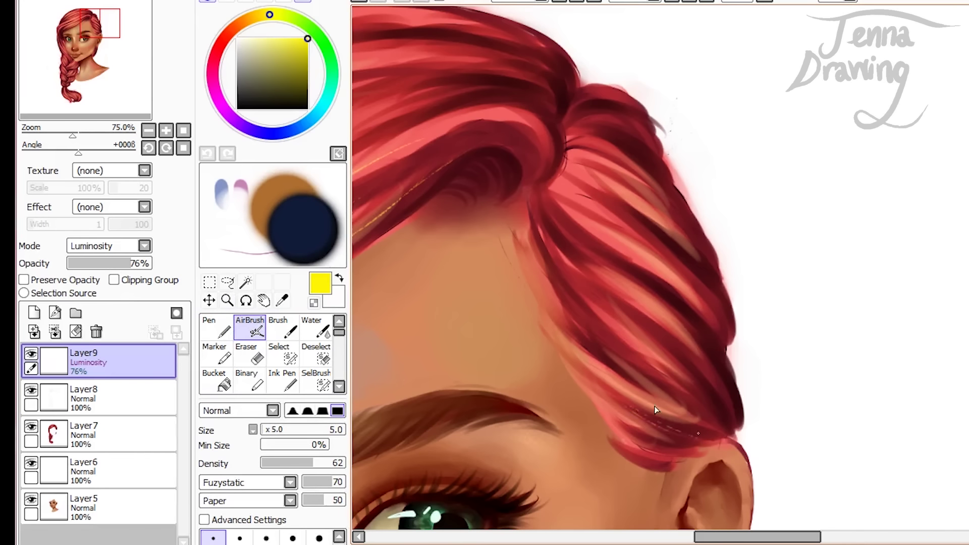
{"action": "left_click_drag", "start_coordinate": [634, 391], "coordinate": [669, 397]}
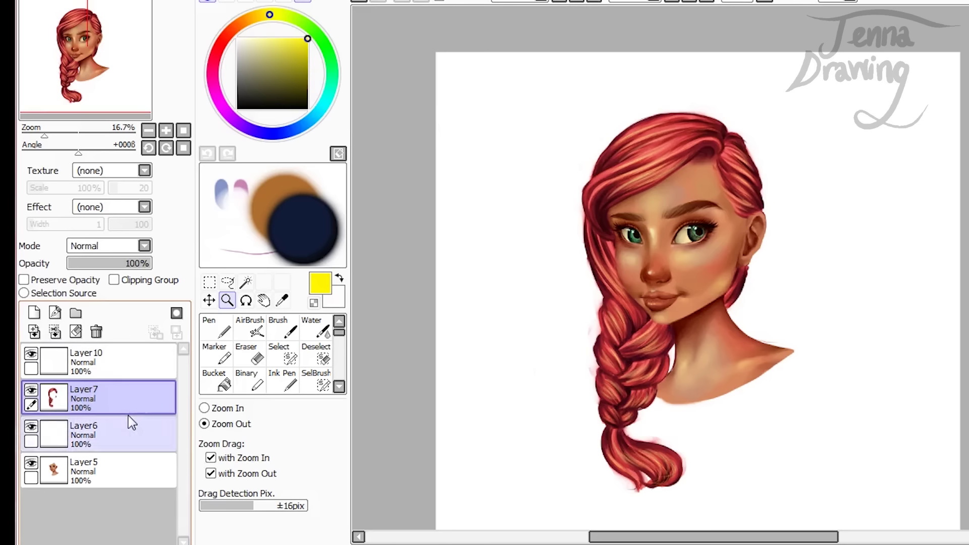
Step: Merge the highlight layer Layer8 down into the painted hair layer
{"action": "left_click", "coordinate": [124, 412]}
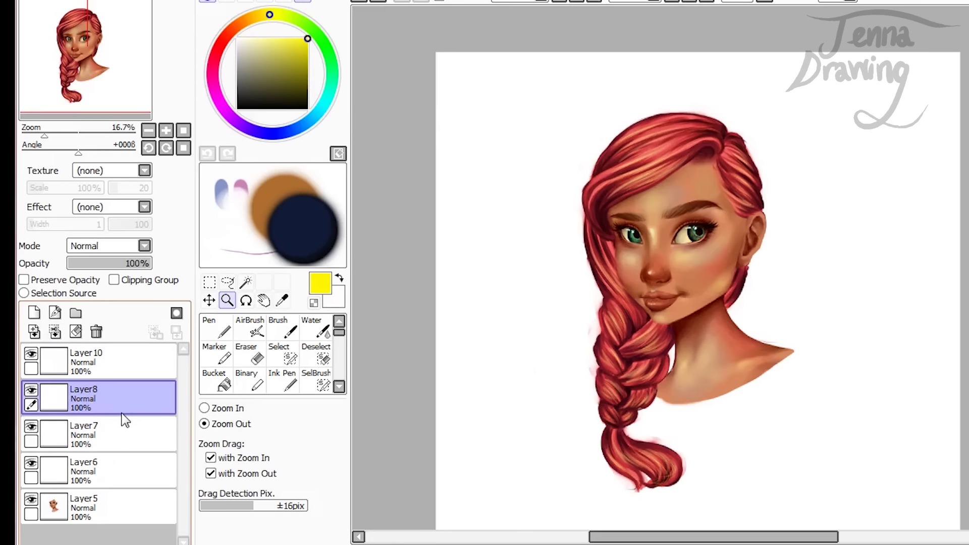
{"action": "key", "text": "ctrl+e"}
Step: Clip Layer10 to the hair layer and set it to Multiply mode at 78% opacity
{"action": "left_click", "coordinate": [100, 361]}
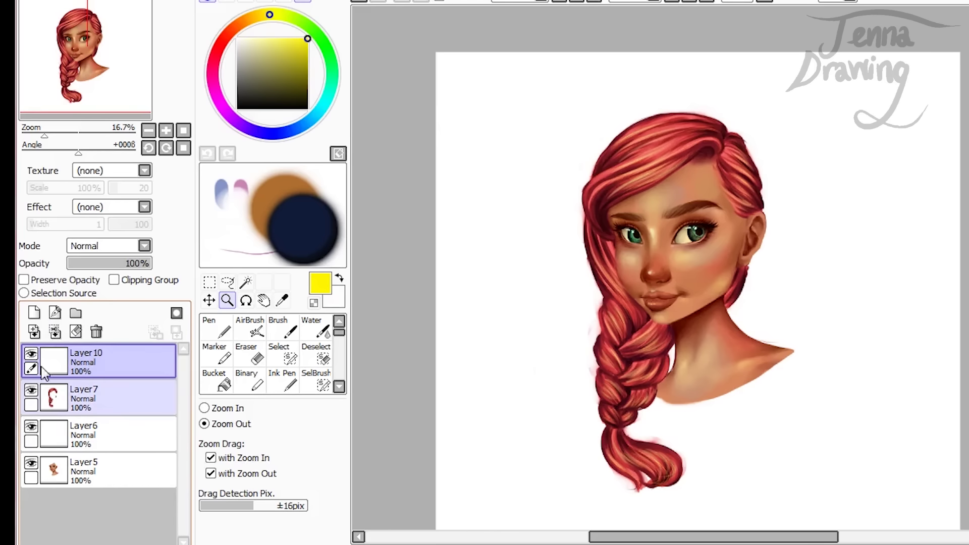
{"action": "left_click", "coordinate": [114, 280]}
{"action": "left_click", "coordinate": [145, 246]}
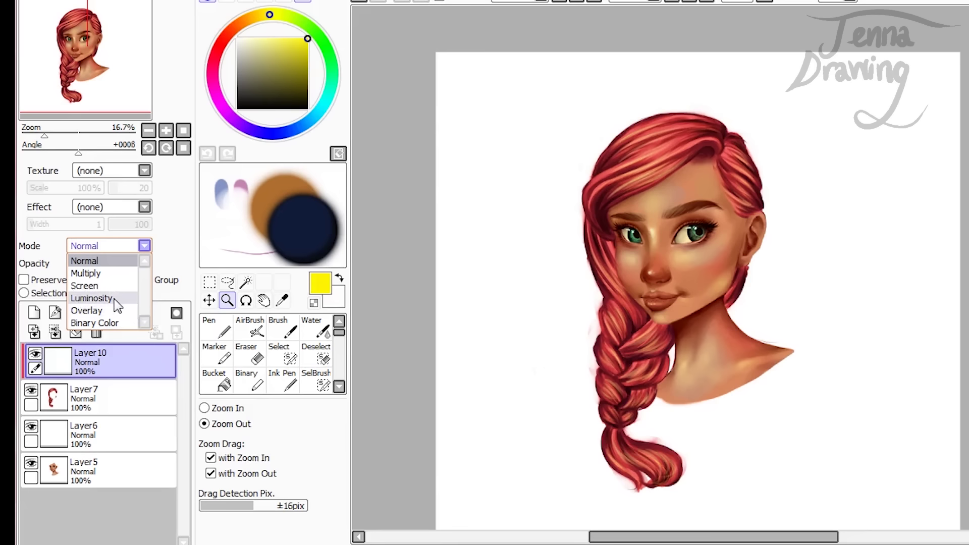
{"action": "left_click", "coordinate": [112, 275]}
{"action": "left_click_drag", "start_coordinate": [149, 263], "coordinate": [130, 263]}
Step: Airbrush saturated blue shading at size 310 over the hair's parting, the outer strands beside the face and the hair above the ear
{"action": "left_click", "coordinate": [252, 328]}
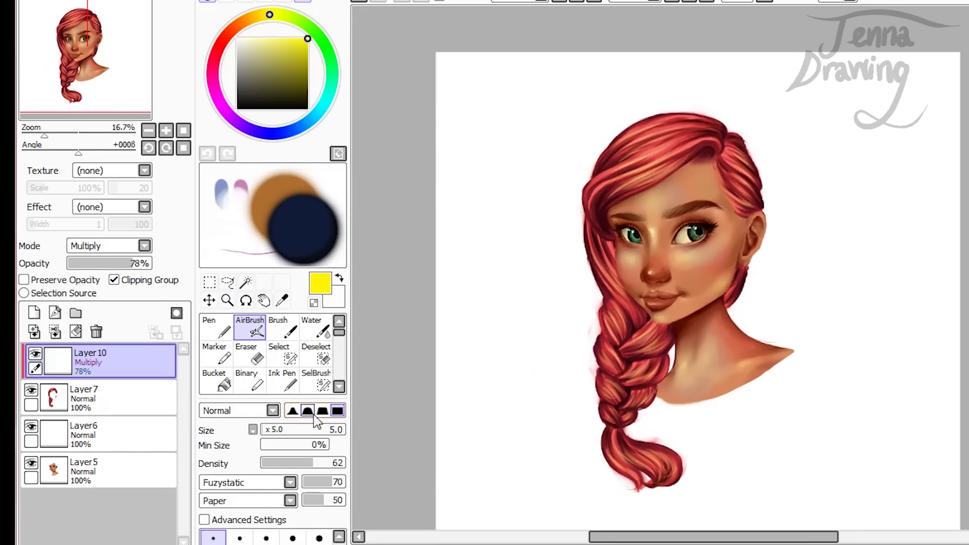
{"action": "left_click_drag", "start_coordinate": [303, 433], "coordinate": [317, 433]}
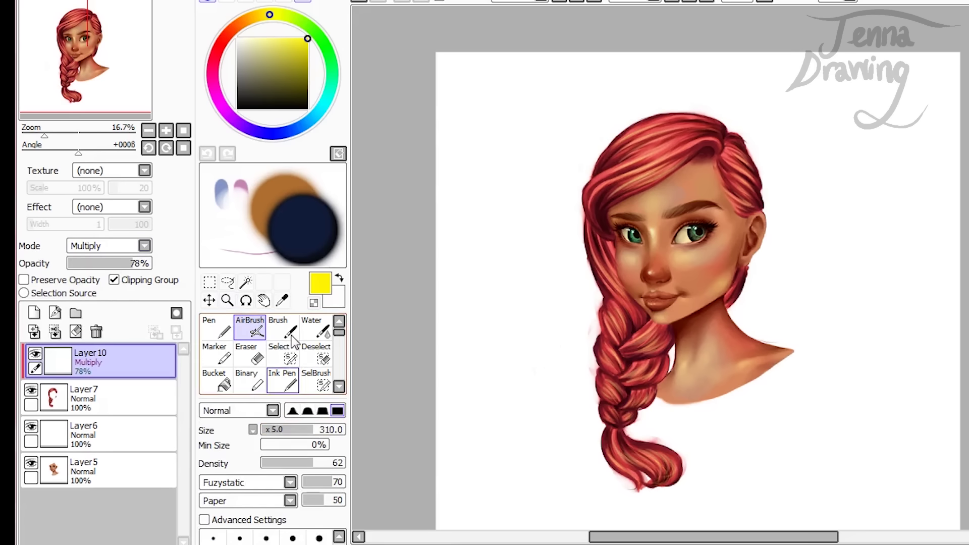
{"action": "left_click", "coordinate": [279, 133]}
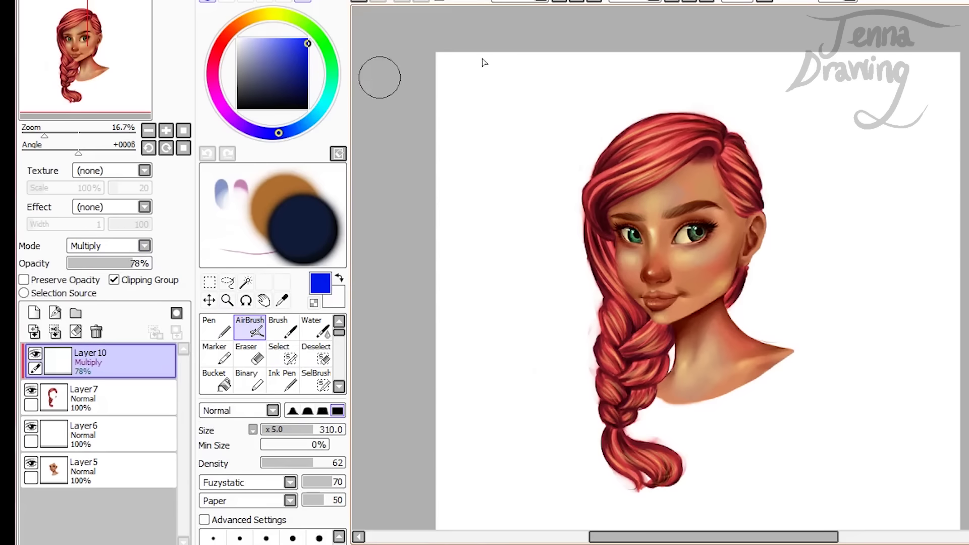
{"action": "mouse_move", "coordinate": [727, 146]}
{"action": "left_mouse_down"}
{"action": "mouse_move", "coordinate": [716, 129]}
{"action": "mouse_move", "coordinate": [727, 146]}
{"action": "mouse_move", "coordinate": [713, 115]}
{"action": "mouse_move", "coordinate": [708, 123]}
{"action": "mouse_move", "coordinate": [745, 130]}
{"action": "left_mouse_up"}
{"action": "mouse_move", "coordinate": [588, 222]}
{"action": "left_mouse_down"}
{"action": "mouse_move", "coordinate": [594, 183]}
{"action": "mouse_move", "coordinate": [585, 210]}
{"action": "mouse_move", "coordinate": [603, 161]}
{"action": "left_mouse_up"}
{"action": "left_click_drag", "start_coordinate": [738, 209], "coordinate": [770, 182]}
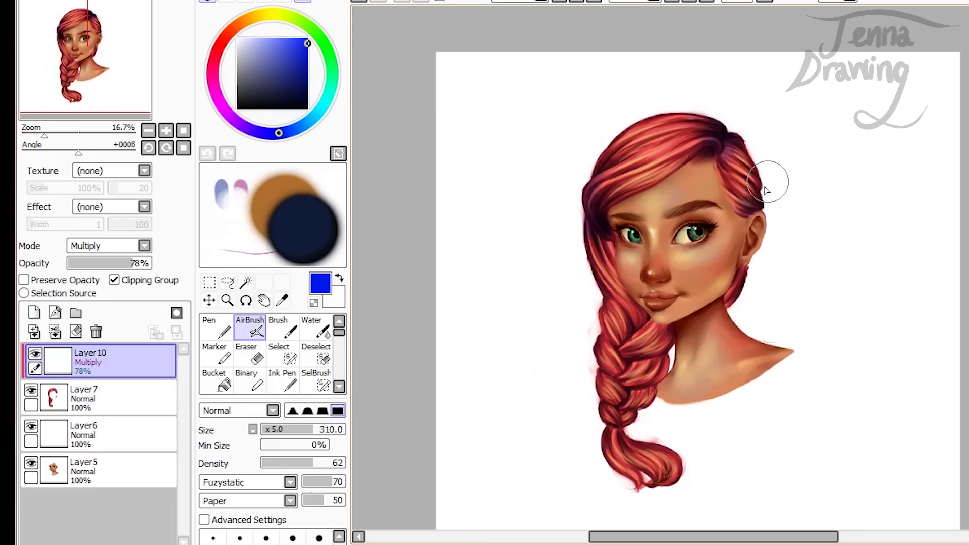
Step: Airbrush blue shadows on the hair below the ear, the strands beside the cheek, the braid's segments and its loose tail
{"action": "mouse_move", "coordinate": [741, 291]}
{"action": "left_mouse_down"}
{"action": "mouse_move", "coordinate": [745, 276]}
{"action": "mouse_move", "coordinate": [727, 299]}
{"action": "mouse_move", "coordinate": [740, 275]}
{"action": "left_mouse_up"}
{"action": "mouse_move", "coordinate": [606, 353]}
{"action": "left_mouse_down"}
{"action": "mouse_move", "coordinate": [634, 334]}
{"action": "mouse_move", "coordinate": [633, 321]}
{"action": "left_mouse_up"}
{"action": "mouse_move", "coordinate": [627, 357]}
{"action": "left_mouse_down"}
{"action": "mouse_move", "coordinate": [633, 346]}
{"action": "mouse_move", "coordinate": [624, 411]}
{"action": "mouse_move", "coordinate": [612, 423]}
{"action": "mouse_move", "coordinate": [622, 387]}
{"action": "left_mouse_up"}
{"action": "left_click_drag", "start_coordinate": [621, 268], "coordinate": [617, 266]}
{"action": "mouse_move", "coordinate": [638, 463]}
{"action": "left_mouse_down"}
{"action": "mouse_move", "coordinate": [611, 436]}
{"action": "mouse_move", "coordinate": [642, 452]}
{"action": "mouse_move", "coordinate": [667, 481]}
{"action": "mouse_move", "coordinate": [659, 492]}
{"action": "mouse_move", "coordinate": [685, 485]}
{"action": "mouse_move", "coordinate": [676, 459]}
{"action": "left_mouse_up"}
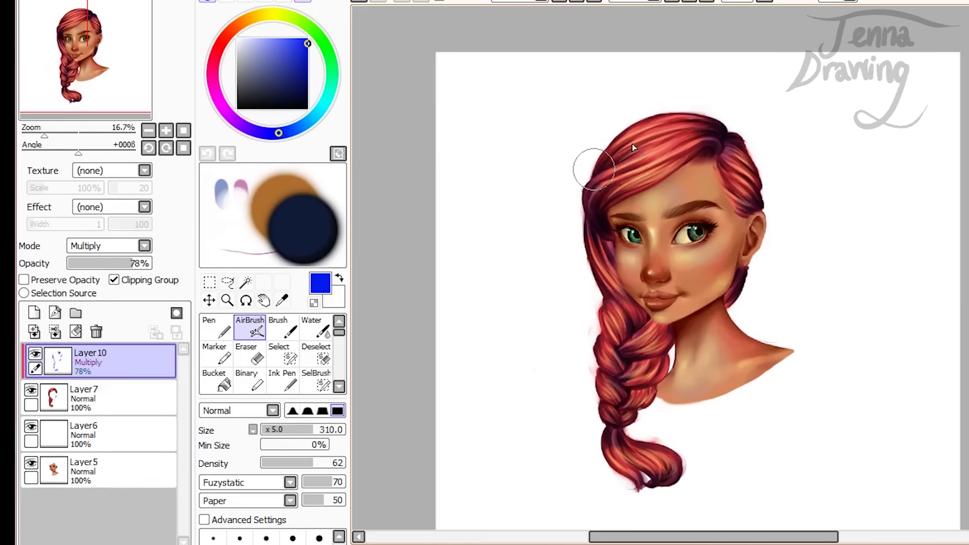
Step: Lower the Multiply shading layer's opacity to 39% and deepen the shadow on the long strands beside the face
{"action": "left_click_drag", "start_coordinate": [132, 264], "coordinate": [102, 267]}
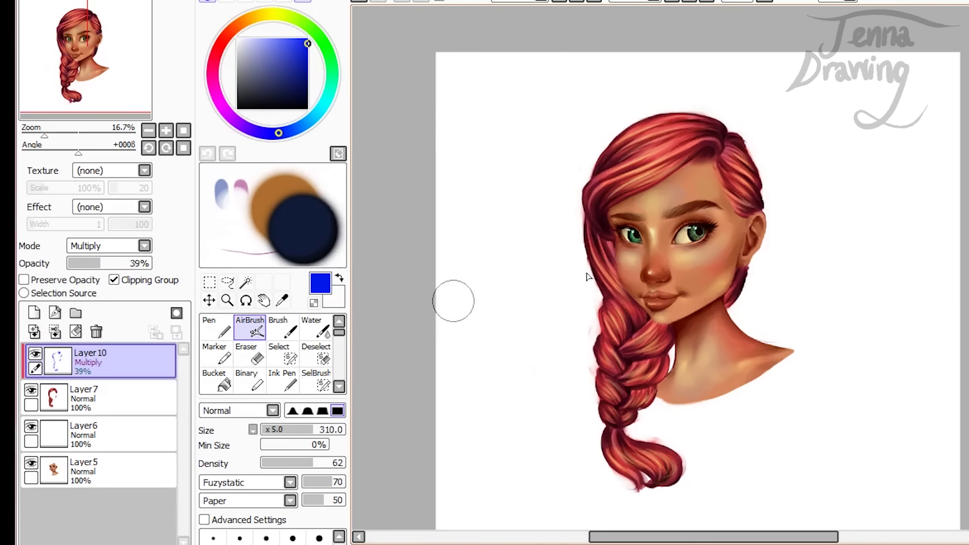
{"action": "mouse_move", "coordinate": [588, 258]}
{"action": "left_mouse_down"}
{"action": "mouse_move", "coordinate": [584, 220]}
{"action": "mouse_move", "coordinate": [594, 216]}
{"action": "mouse_move", "coordinate": [609, 242]}
{"action": "left_mouse_up"}
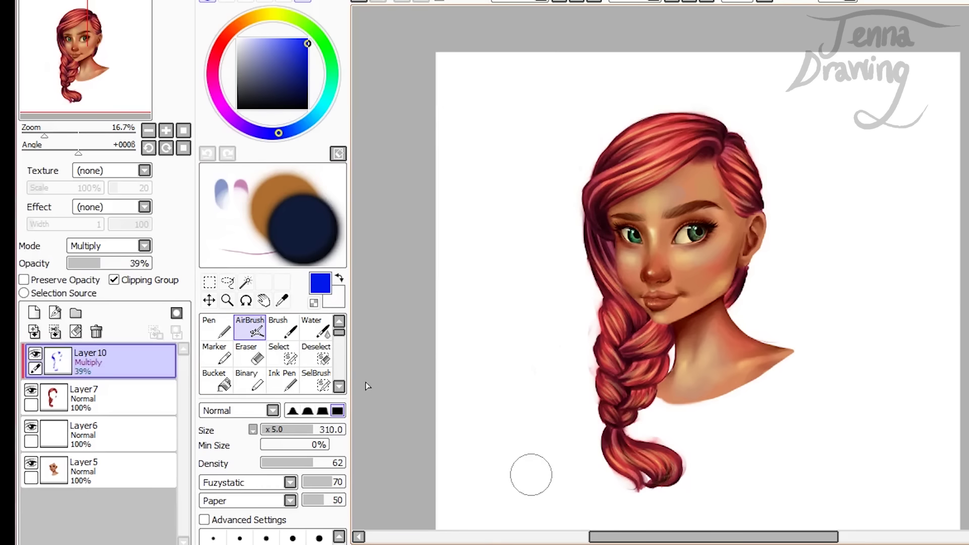
Step: Merge the blue Multiply shading layer down into the hair layer Layer7
{"action": "left_click", "coordinate": [309, 0]}
{"action": "left_click", "coordinate": [289, 4]}
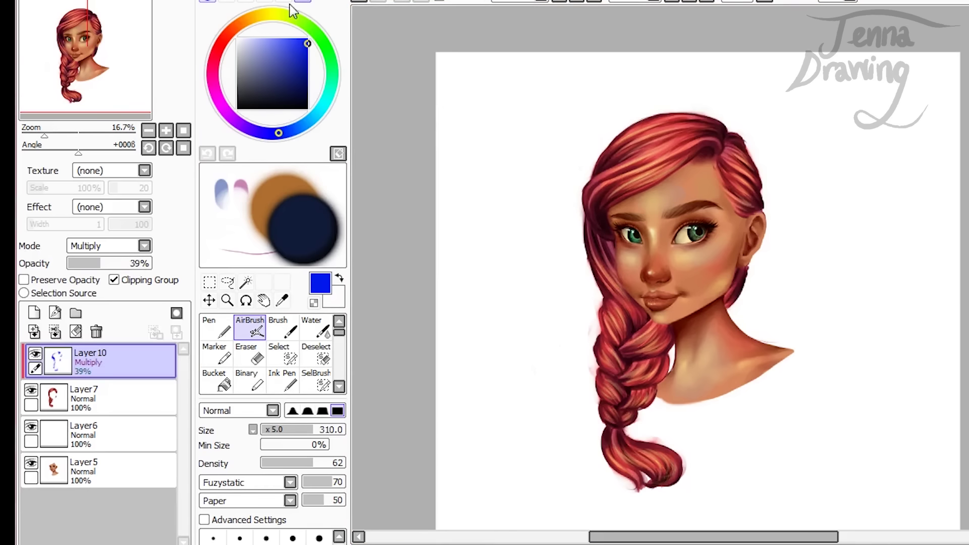
{"action": "left_click", "coordinate": [194, 1]}
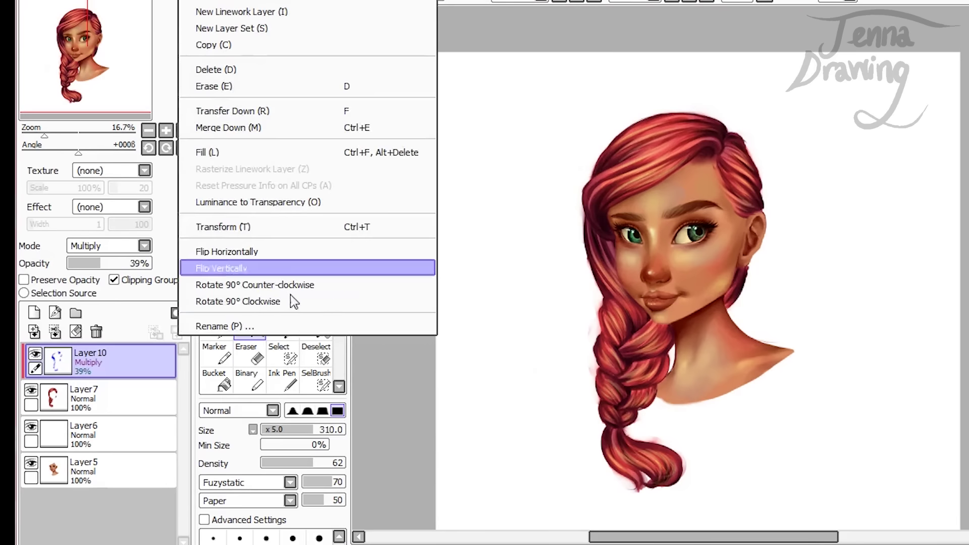
{"action": "left_click", "coordinate": [239, 127]}
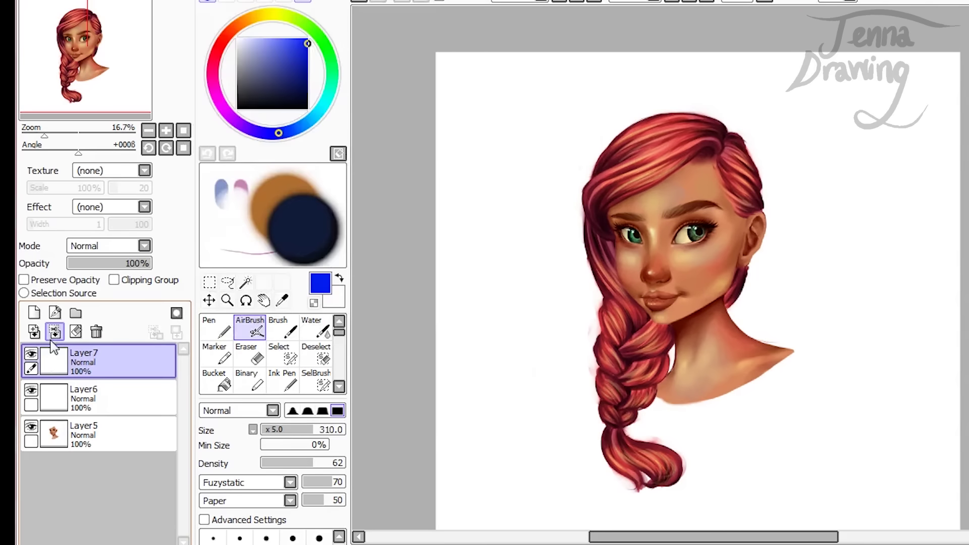
Step: Add a new Luminosity layer clipped to the hair layer and choose a golden orange-yellow as the paint colour
{"action": "left_click", "coordinate": [34, 313]}
{"action": "left_click", "coordinate": [127, 245]}
{"action": "left_click", "coordinate": [122, 290]}
{"action": "left_click", "coordinate": [271, 15]}
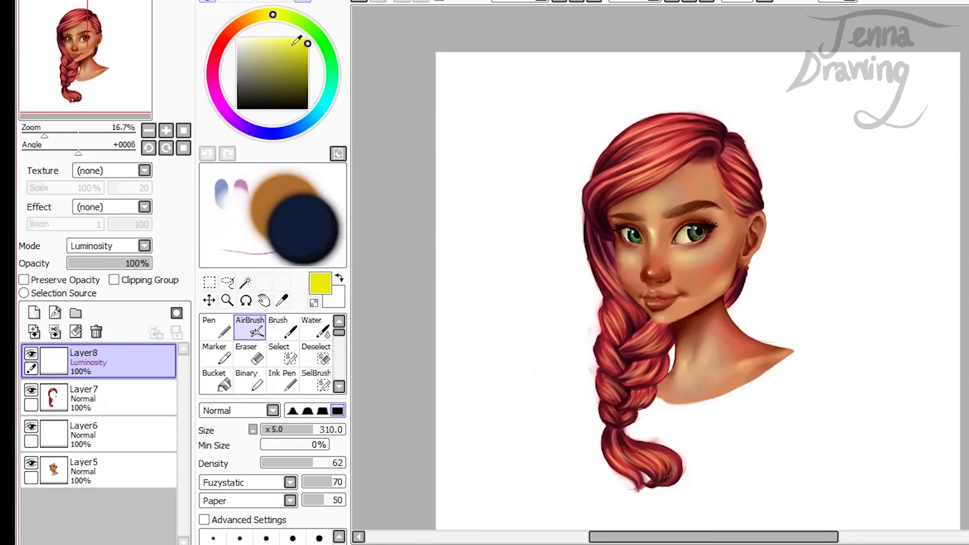
{"action": "left_click_drag", "start_coordinate": [293, 45], "coordinate": [301, 33]}
{"action": "left_click", "coordinate": [253, 18]}
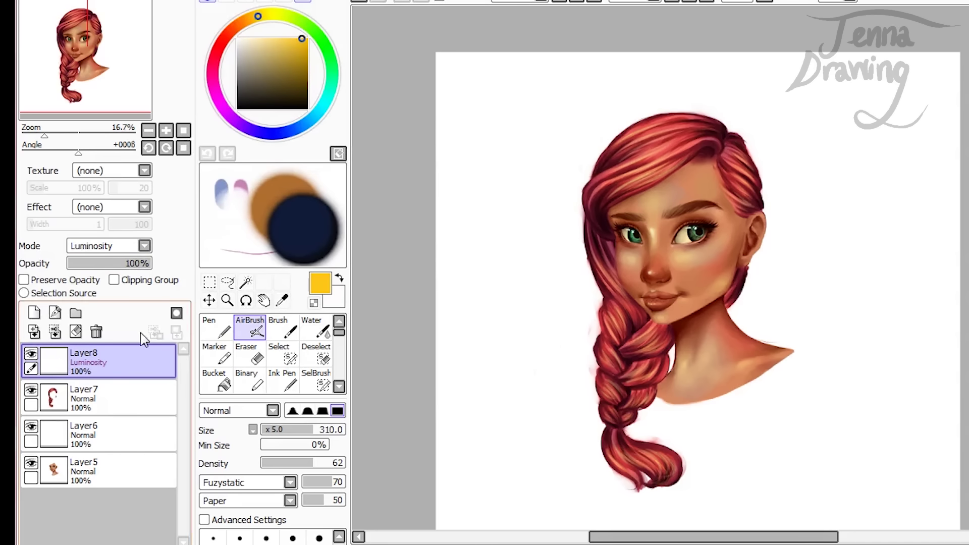
{"action": "left_click", "coordinate": [169, 280]}
Step: Airbrush a golden glow over the crown, the side hair and the braid, and lower the layer's opacity to 14%
{"action": "mouse_move", "coordinate": [628, 145]}
{"action": "left_mouse_down"}
{"action": "mouse_move", "coordinate": [637, 173]}
{"action": "mouse_move", "coordinate": [655, 178]}
{"action": "mouse_move", "coordinate": [653, 150]}
{"action": "left_mouse_up"}
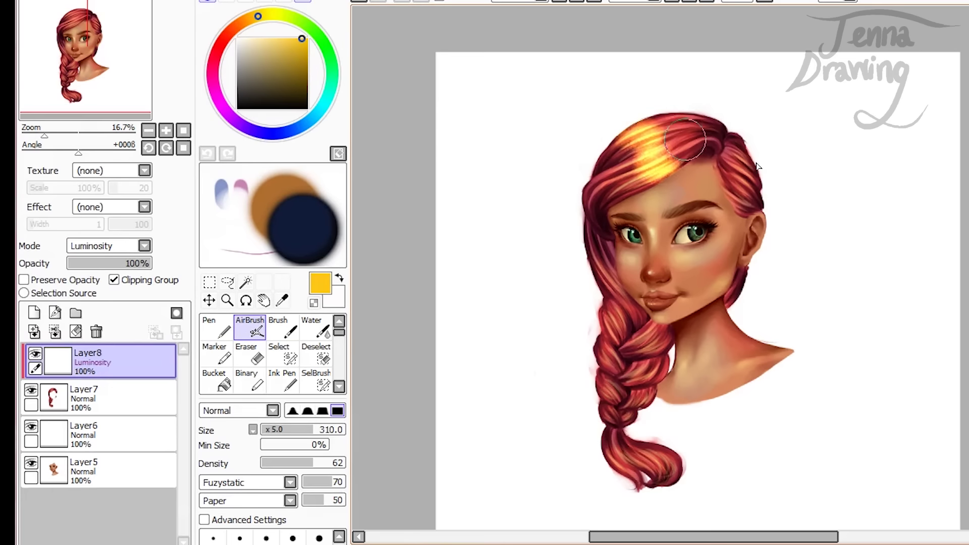
{"action": "left_click_drag", "start_coordinate": [736, 198], "coordinate": [748, 162]}
{"action": "mouse_move", "coordinate": [624, 316]}
{"action": "left_mouse_down"}
{"action": "mouse_move", "coordinate": [617, 347]}
{"action": "mouse_move", "coordinate": [604, 325]}
{"action": "mouse_move", "coordinate": [621, 316]}
{"action": "mouse_move", "coordinate": [605, 291]}
{"action": "mouse_move", "coordinate": [613, 286]}
{"action": "mouse_move", "coordinate": [656, 361]}
{"action": "mouse_move", "coordinate": [645, 340]}
{"action": "mouse_move", "coordinate": [660, 350]}
{"action": "mouse_move", "coordinate": [610, 377]}
{"action": "mouse_move", "coordinate": [603, 365]}
{"action": "mouse_move", "coordinate": [650, 367]}
{"action": "mouse_move", "coordinate": [652, 378]}
{"action": "mouse_move", "coordinate": [607, 394]}
{"action": "mouse_move", "coordinate": [640, 405]}
{"action": "mouse_move", "coordinate": [610, 421]}
{"action": "mouse_move", "coordinate": [633, 427]}
{"action": "mouse_move", "coordinate": [631, 476]}
{"action": "mouse_move", "coordinate": [609, 470]}
{"action": "mouse_move", "coordinate": [679, 467]}
{"action": "left_mouse_up"}
{"action": "left_click_drag", "start_coordinate": [121, 263], "coordinate": [81, 267]}
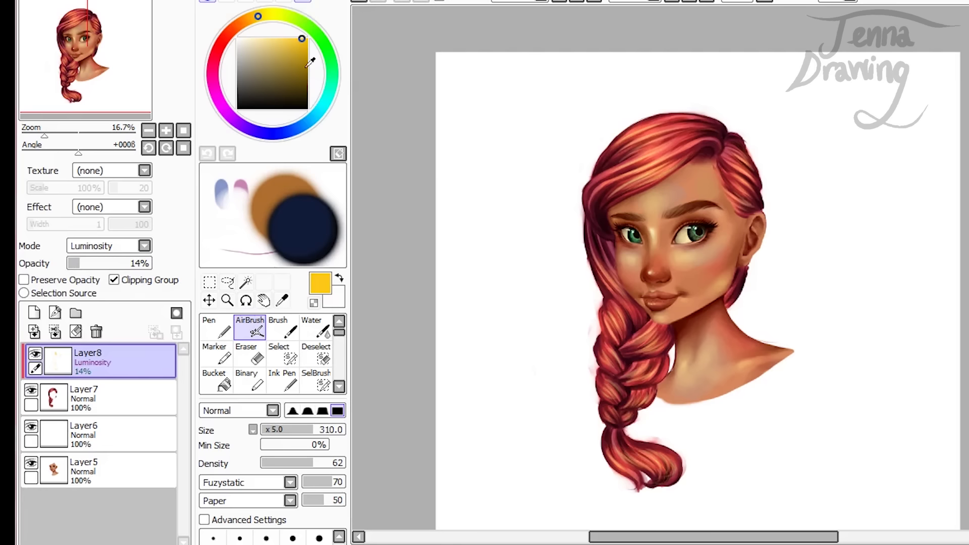
Step: Merge the golden glow layer into the hair layer and shift the hair's hue by +5
{"action": "key", "text": "ctrl+e"}
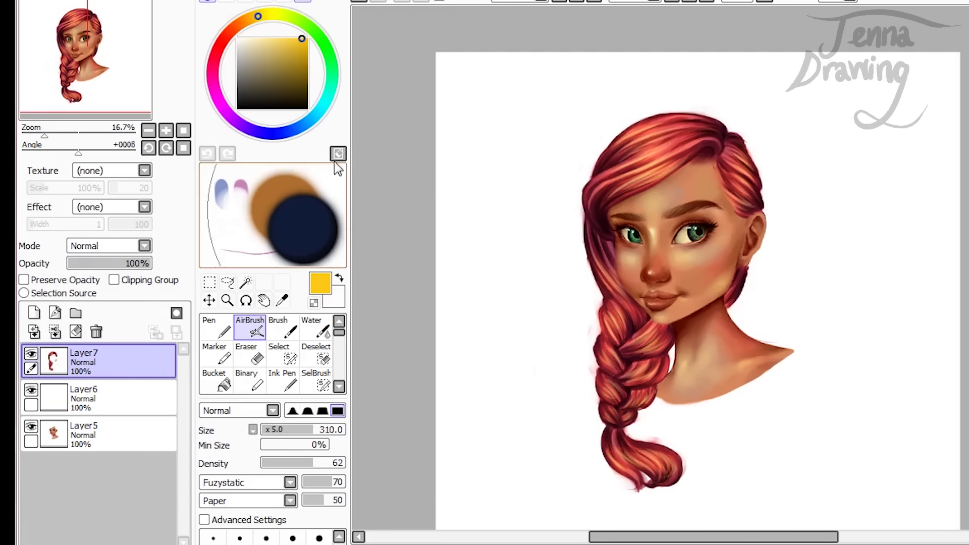
{"action": "left_click", "coordinate": [317, 0]}
{"action": "left_click", "coordinate": [339, 2]}
{"action": "mouse_move", "coordinate": [336, 161]}
{"action": "left_mouse_down"}
{"action": "mouse_move", "coordinate": [463, 156]}
{"action": "mouse_move", "coordinate": [474, 147]}
{"action": "mouse_move", "coordinate": [232, 159]}
{"action": "mouse_move", "coordinate": [295, 150]}
{"action": "mouse_move", "coordinate": [347, 158]}
{"action": "left_mouse_up"}
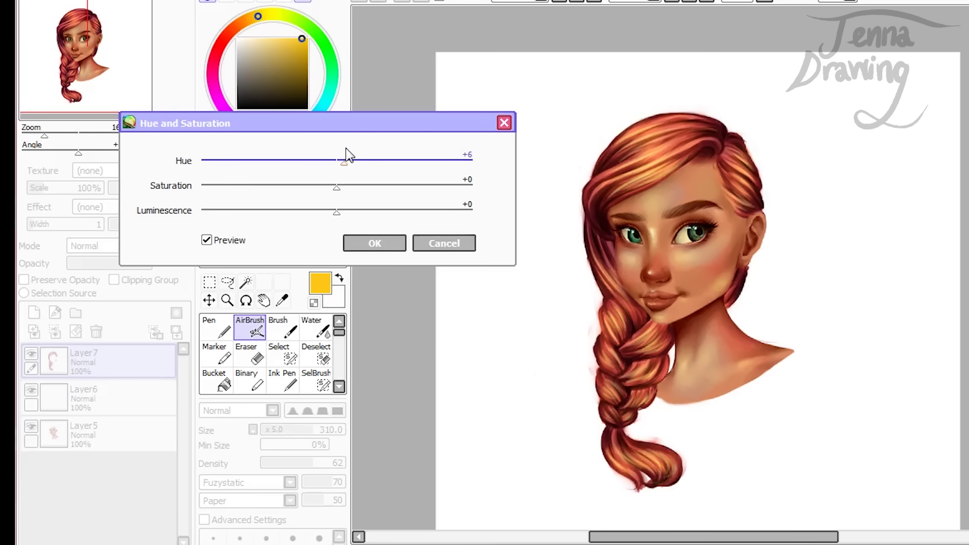
{"action": "left_click", "coordinate": [374, 243]}
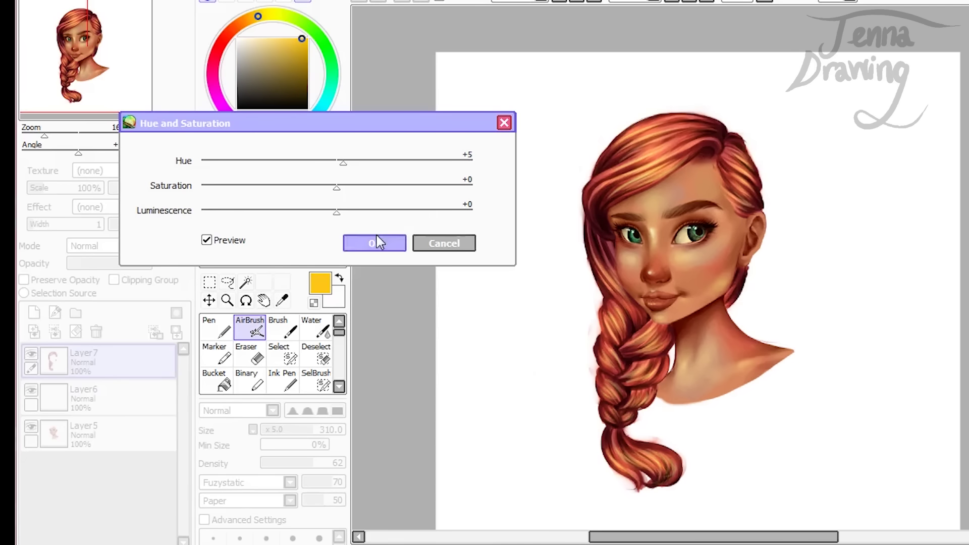
Step: Examine the portrait enlarged to 23.5%, comparing the normal view with the horizontally mirrored view
{"action": "left_click", "coordinate": [227, 300]}
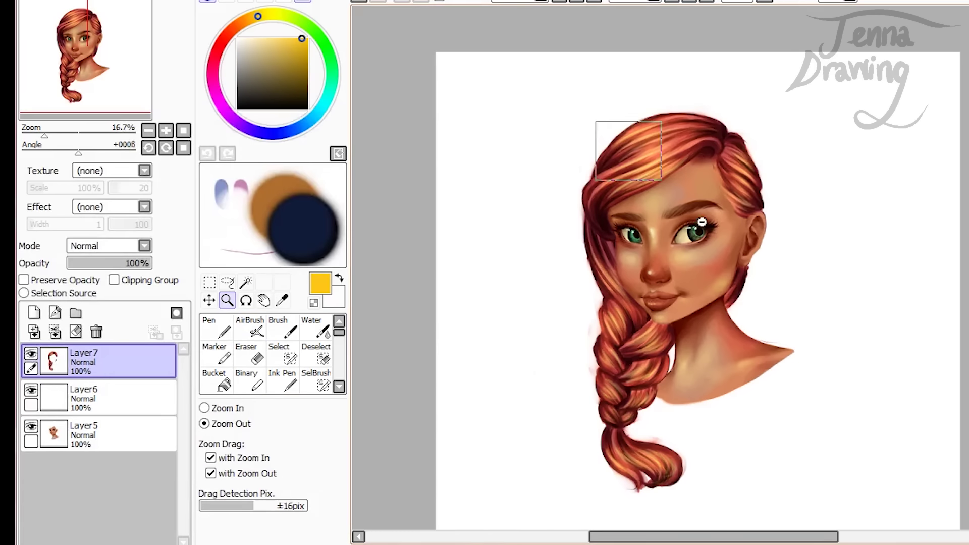
{"action": "left_click", "coordinate": [667, 173]}
{"action": "left_click", "coordinate": [827, 216]}
{"action": "left_click", "coordinate": [828, 212]}
{"action": "left_click_drag", "start_coordinate": [734, 190], "coordinate": [951, 414]}
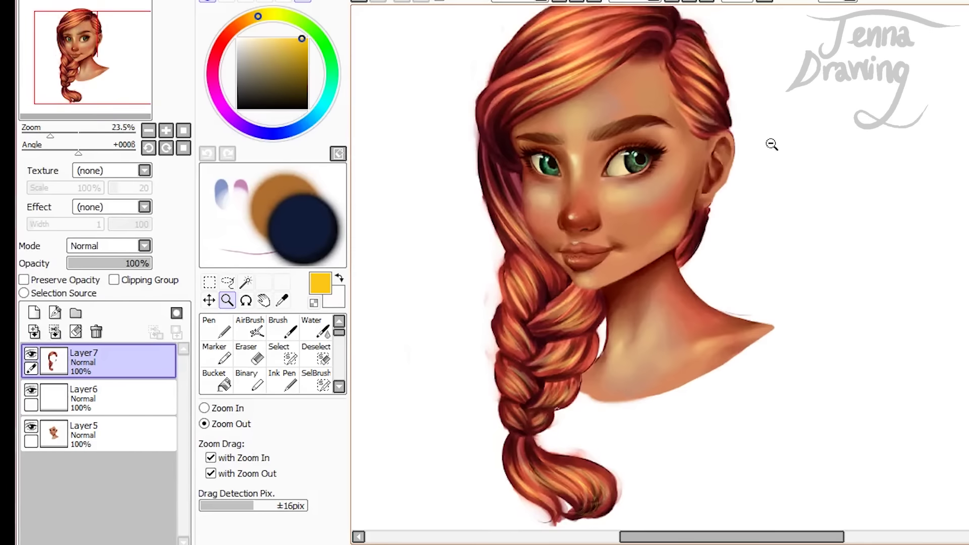
{"action": "left_click", "coordinate": [768, 3]}
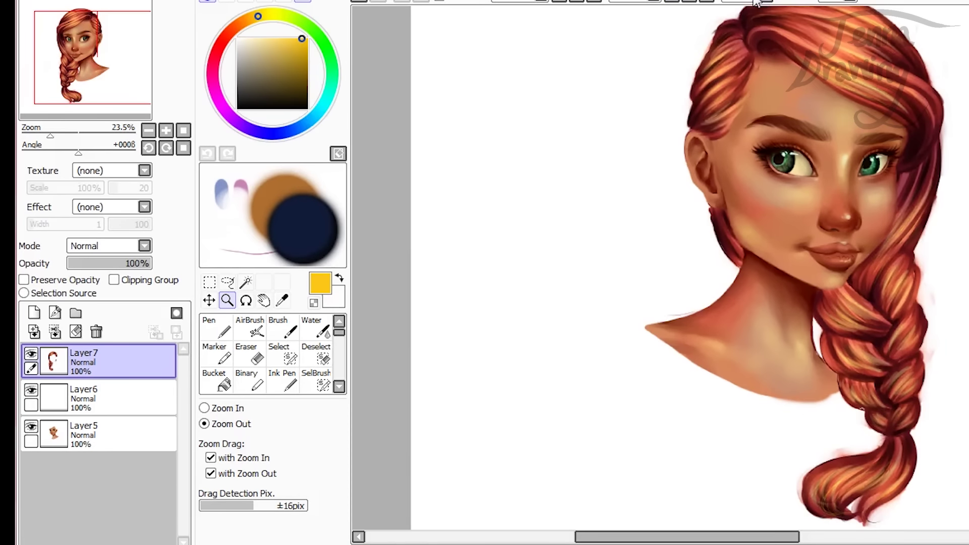
{"action": "left_click", "coordinate": [758, 2]}
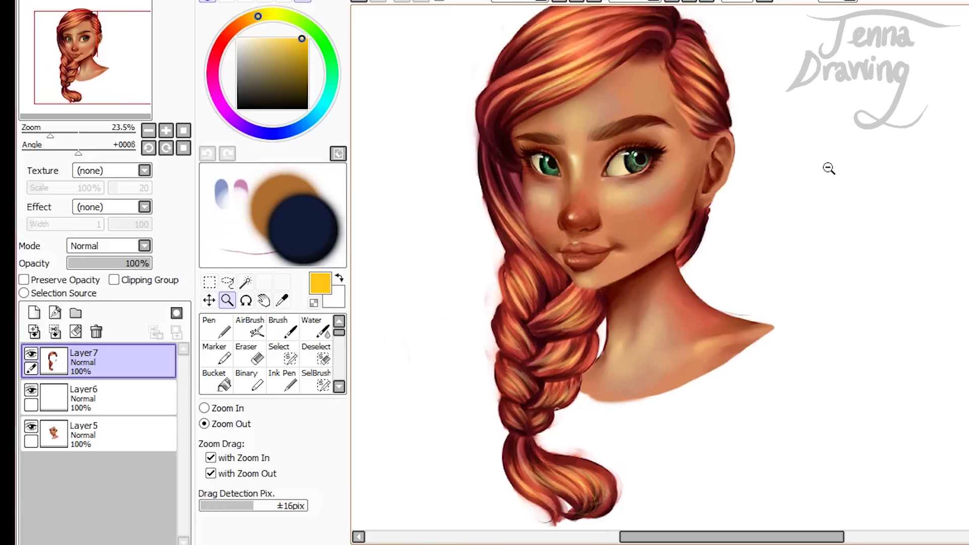
{"action": "left_click", "coordinate": [764, 2]}
{"action": "left_click", "coordinate": [764, 2]}
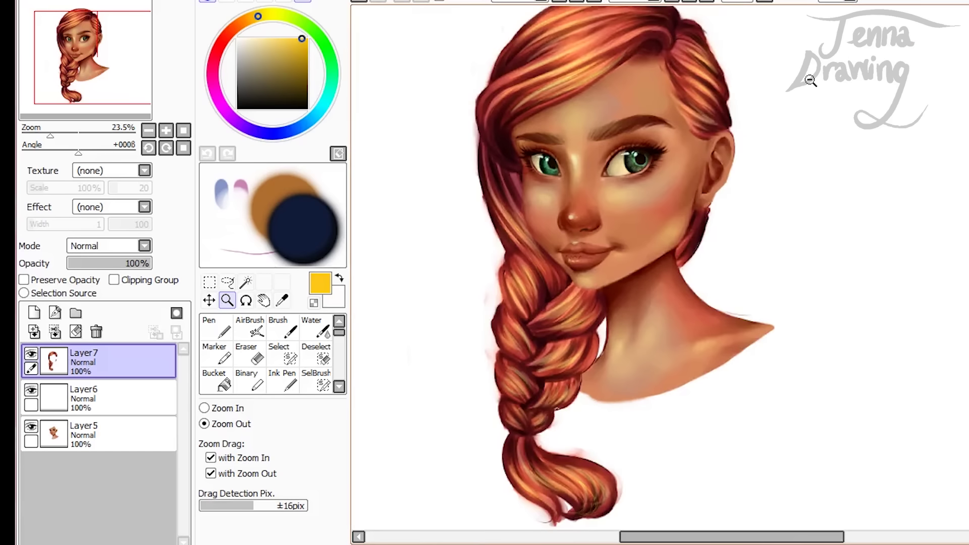